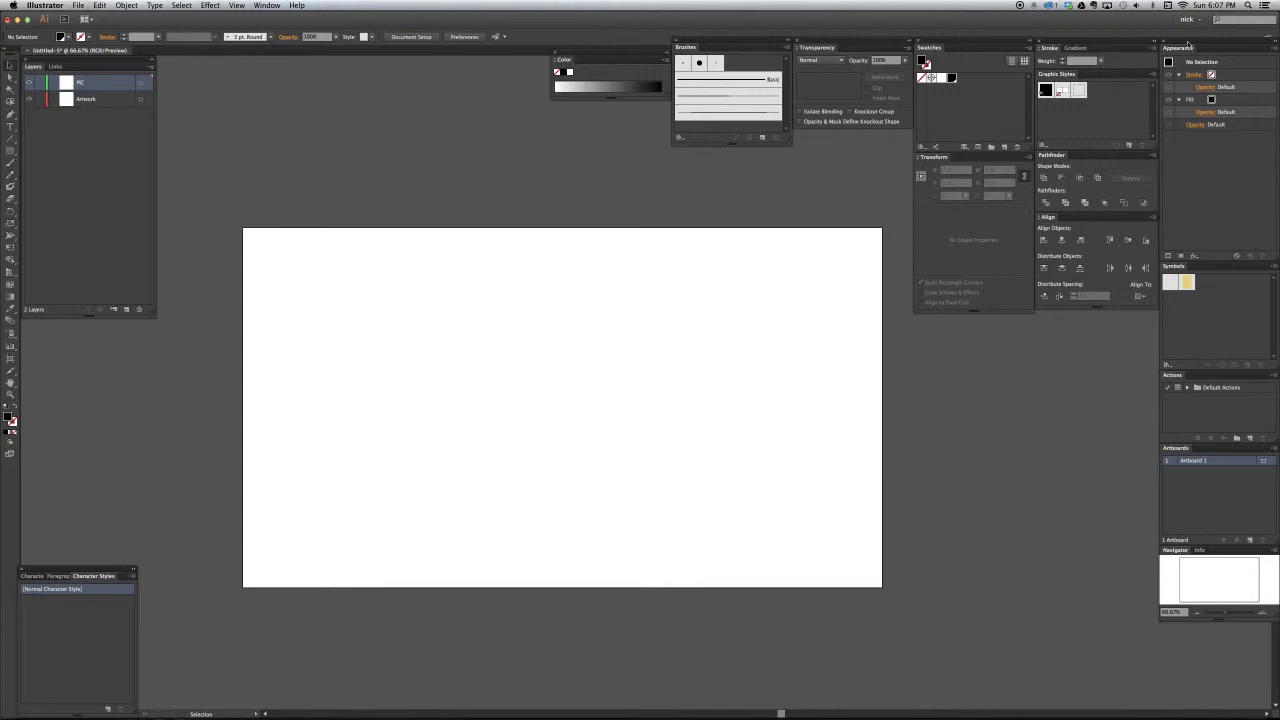
Step: Move the Appearance panel group over the artboard's edge and collapse the Symbols, Actions, Artboards and Navigator panels
{"action": "left_click_drag", "start_coordinate": [1190, 44], "coordinate": [770, 164]}
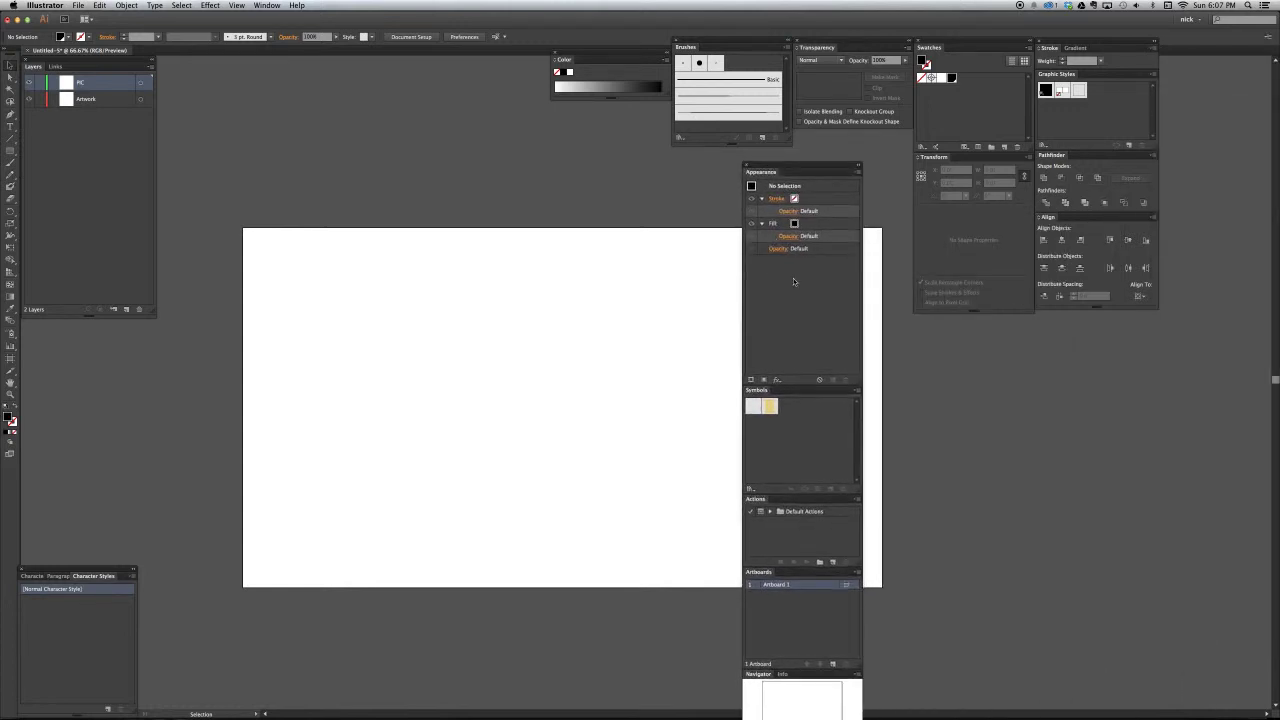
{"action": "double_click", "coordinate": [752, 392]}
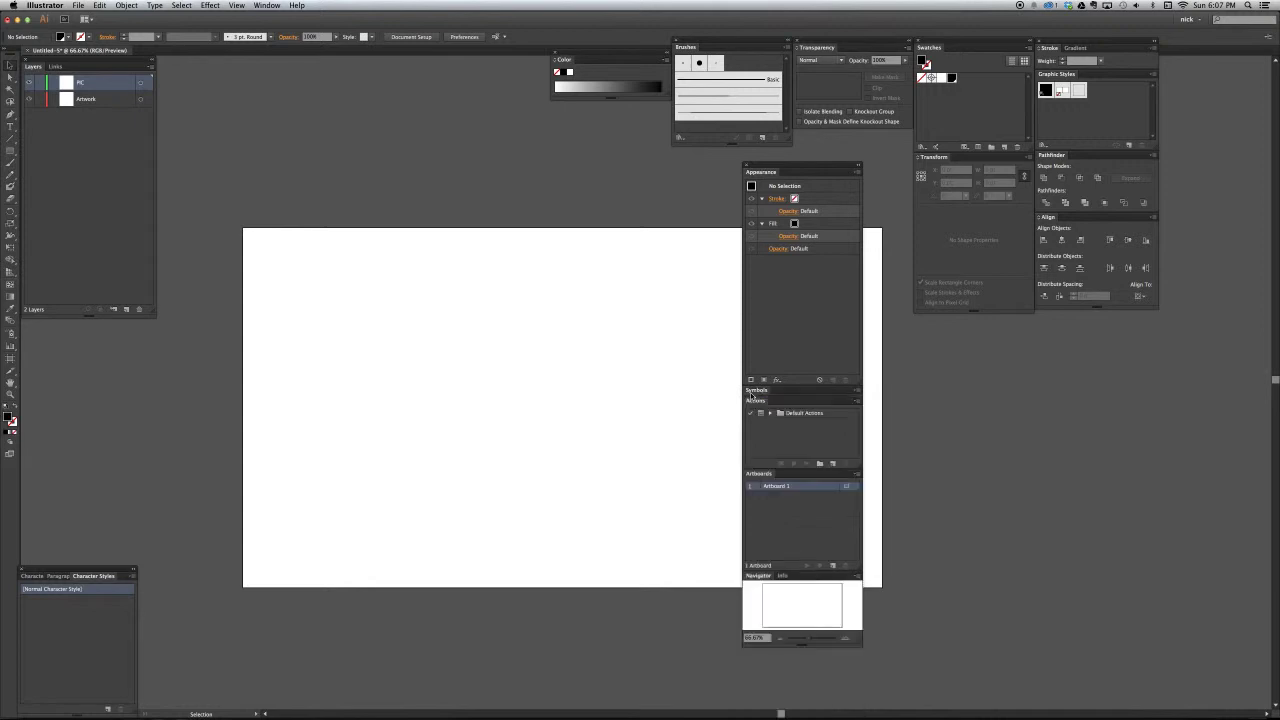
{"action": "double_click", "coordinate": [753, 401]}
{"action": "double_click", "coordinate": [751, 411]}
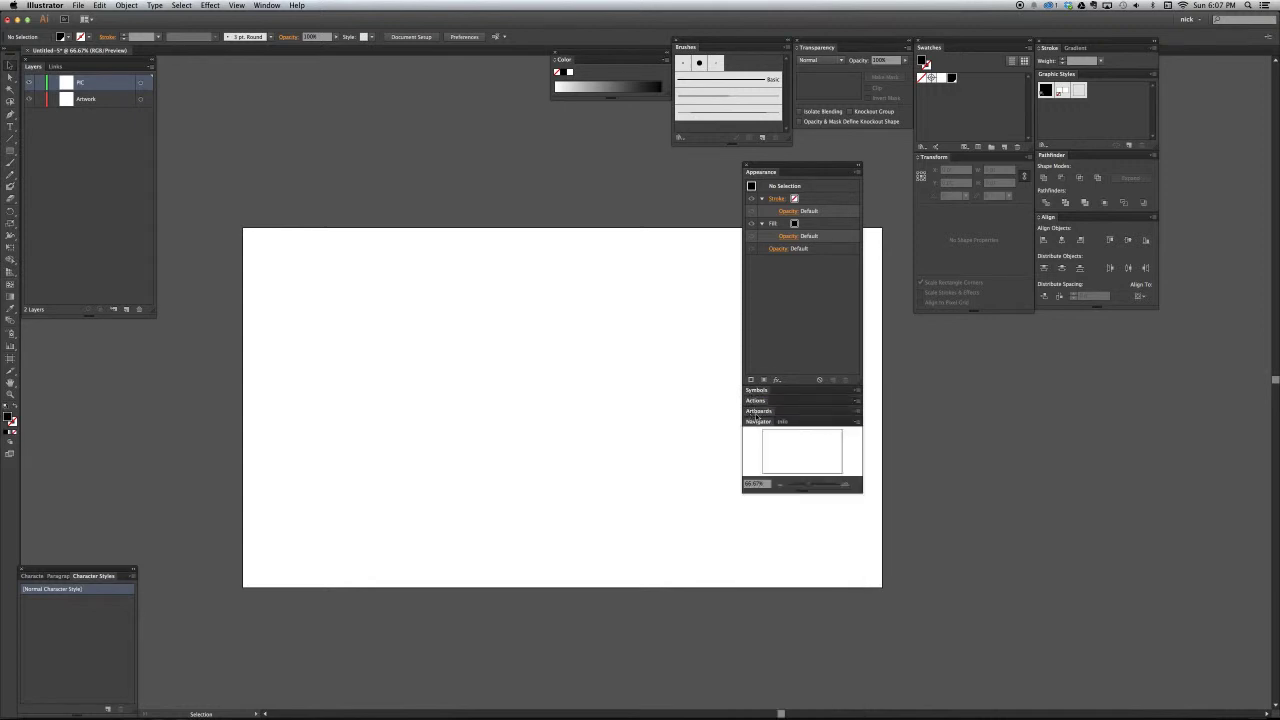
{"action": "double_click", "coordinate": [757, 422]}
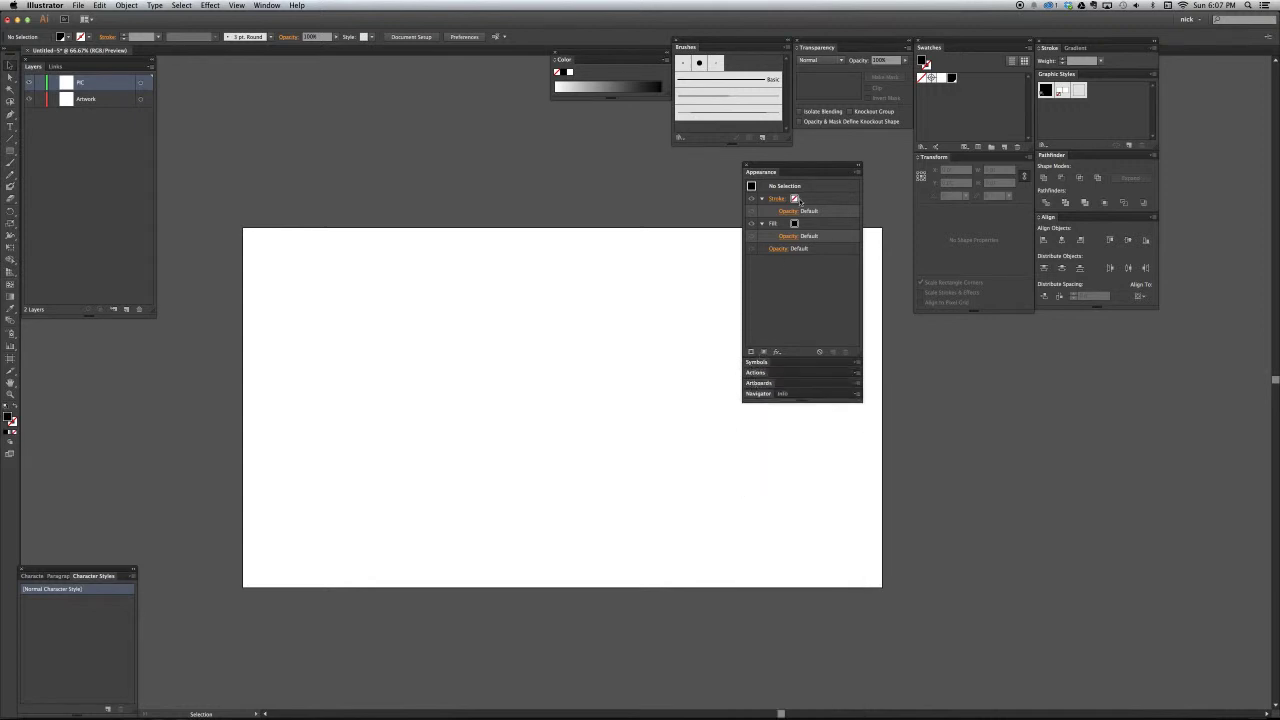
{"action": "left_click_drag", "start_coordinate": [795, 168], "coordinate": [835, 209]}
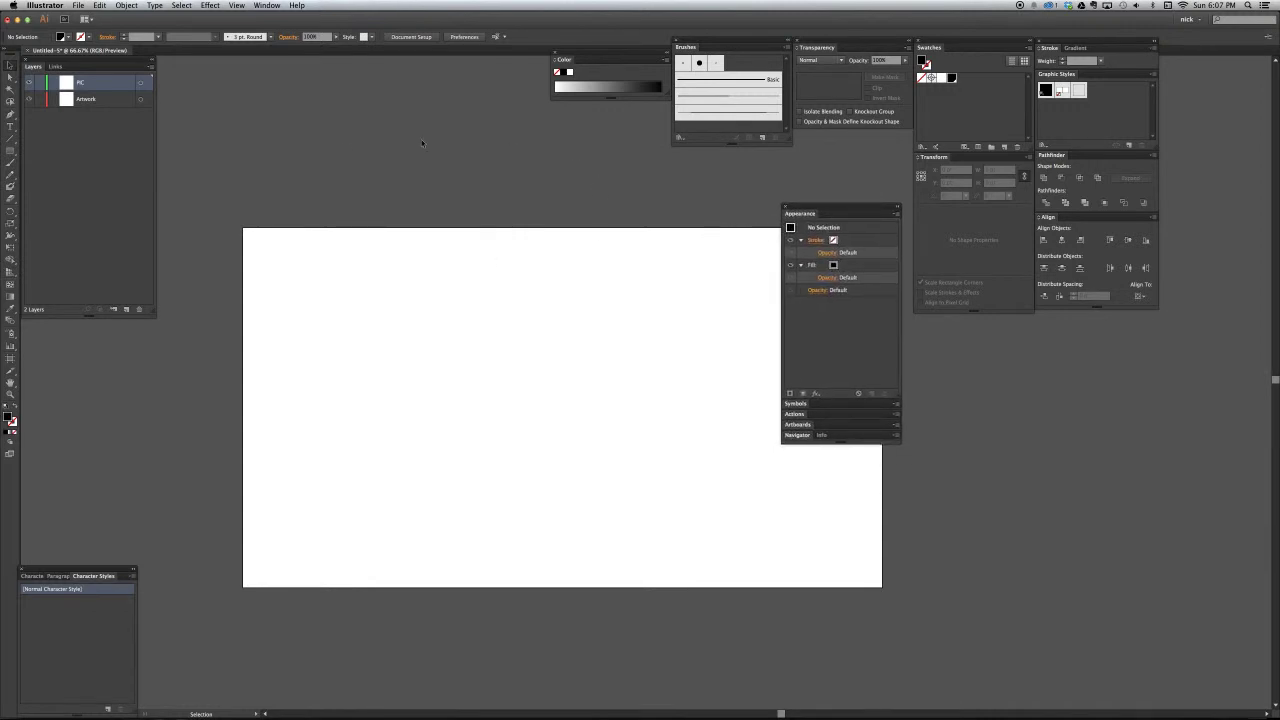
Step: Draw a near-square rectangle about 298 by 291 pt on the Artwork layer in the artboard's upper-left area
{"action": "left_click", "coordinate": [126, 101]}
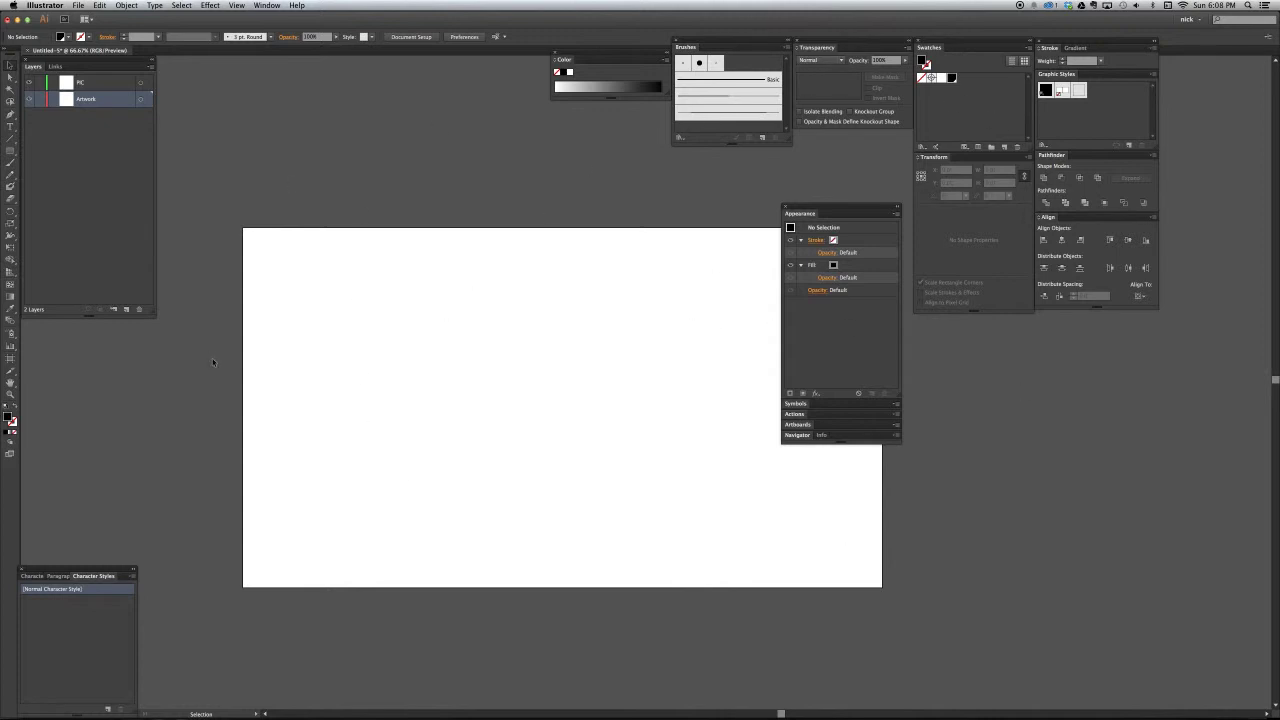
{"action": "key", "text": "m"}
{"action": "left_click_drag", "start_coordinate": [363, 300], "coordinate": [463, 397]}
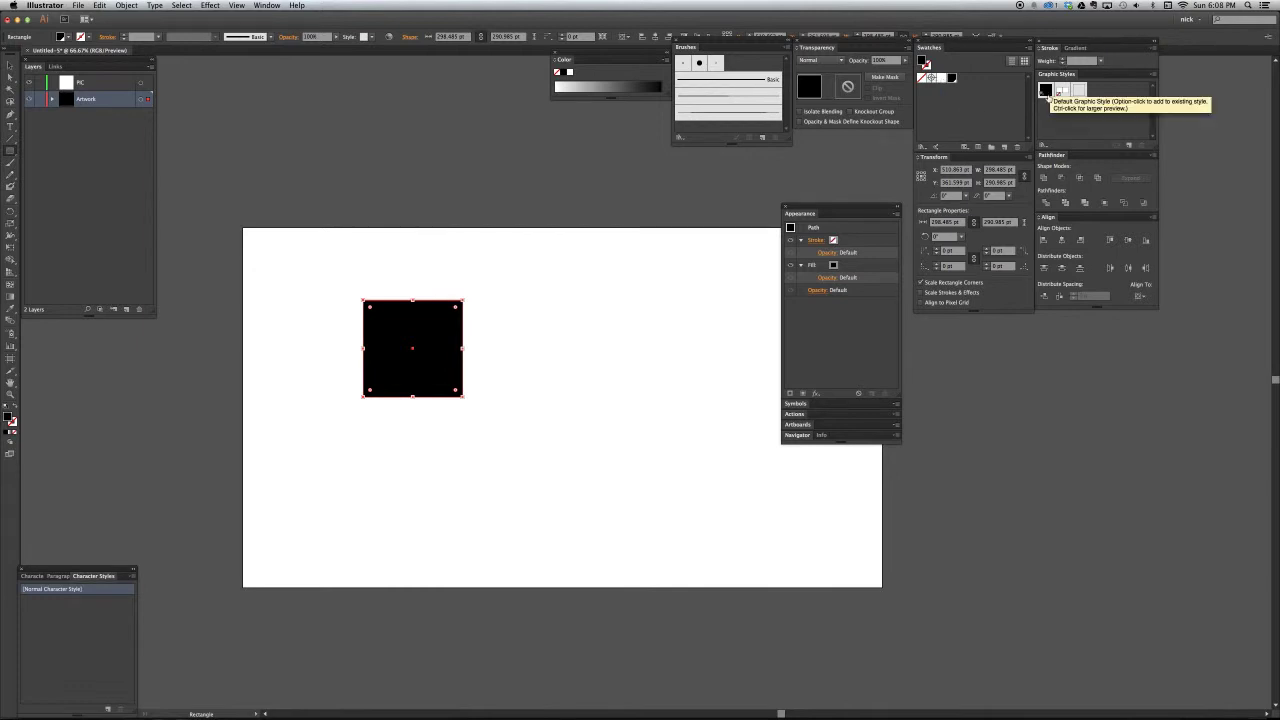
Step: Give the square a white fill and a black stroke, and deselect it
{"action": "left_click", "coordinate": [943, 82]}
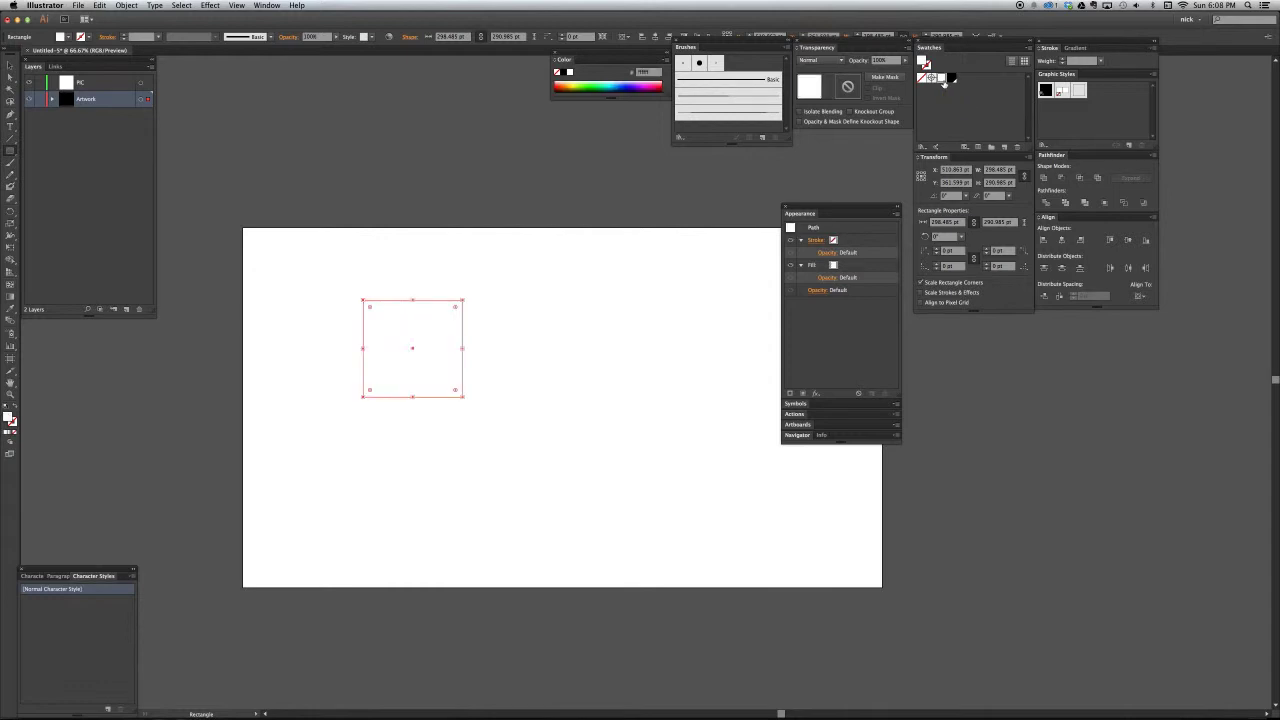
{"action": "key", "text": "x"}
{"action": "left_click", "coordinate": [953, 79]}
{"action": "key", "text": "v"}
{"action": "left_click", "coordinate": [557, 273]}
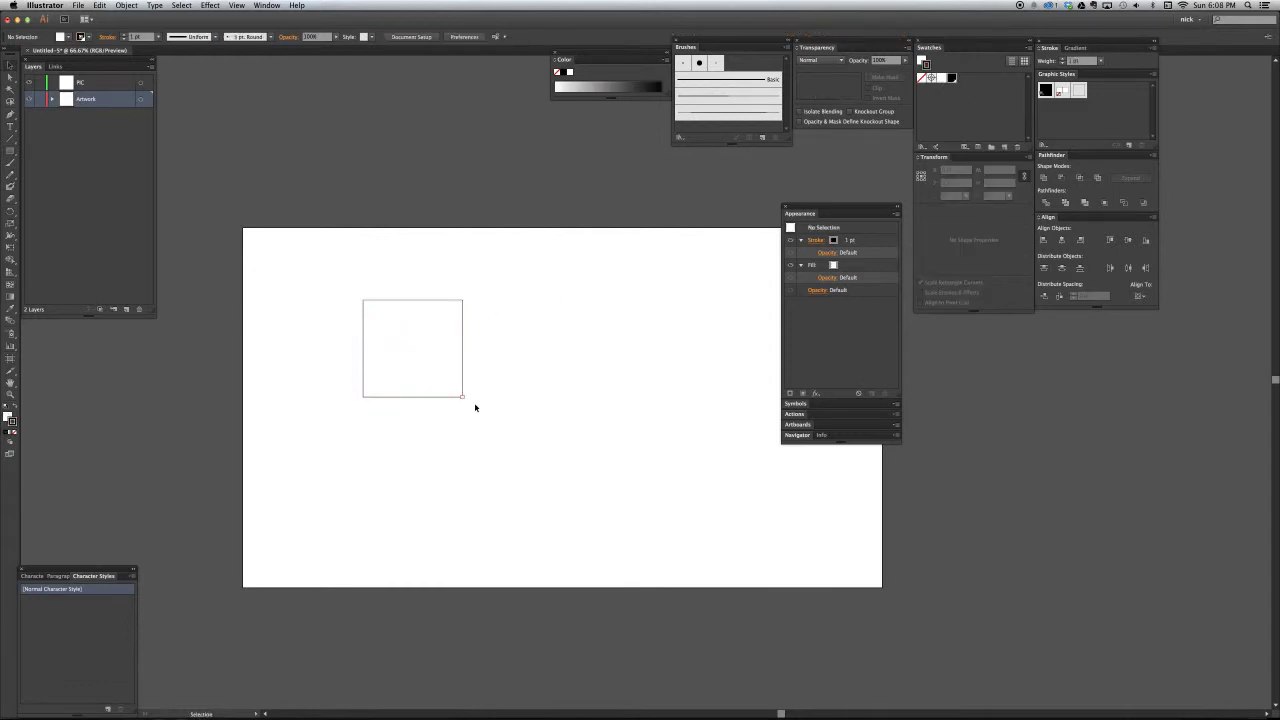
Step: Draw a small rectangle, a five-pointed star and a circle beside the square
{"action": "key", "text": "m"}
{"action": "left_click_drag", "start_coordinate": [534, 333], "coordinate": [568, 358]}
{"action": "key", "text": "s"}
{"action": "left_click_drag", "start_coordinate": [543, 442], "coordinate": [558, 479]}
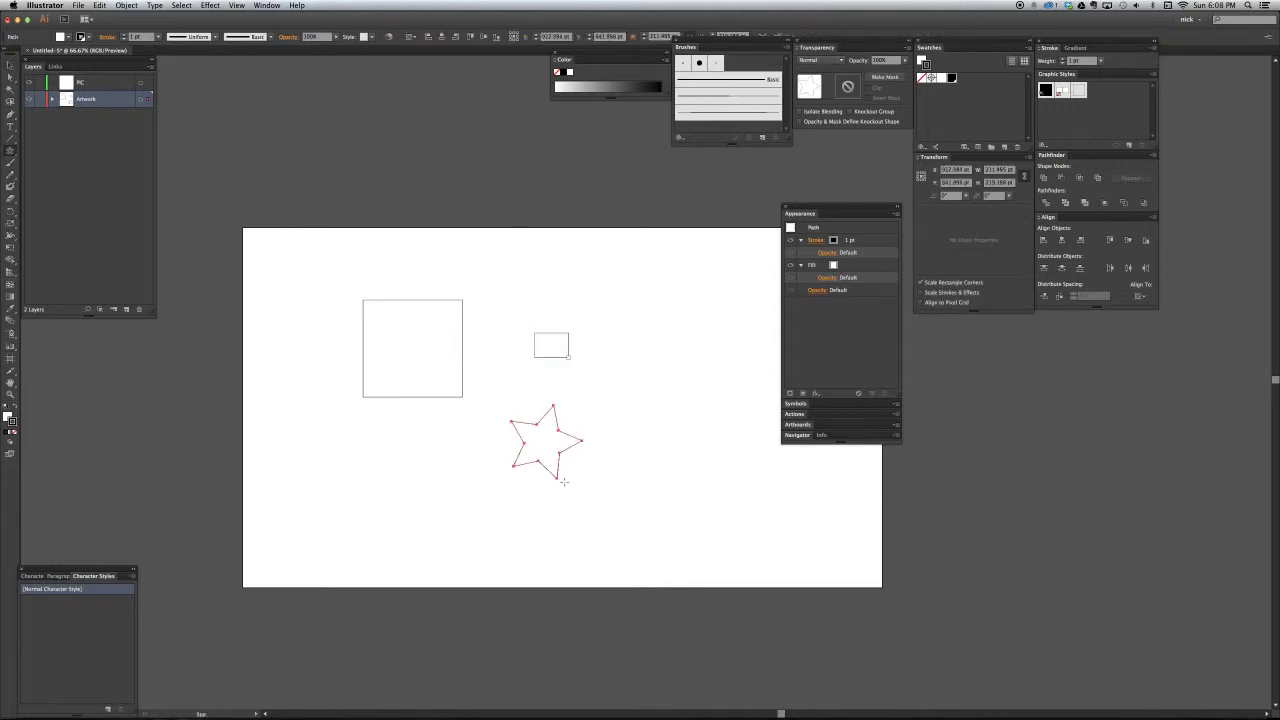
{"action": "key", "text": "l"}
{"action": "mouse_move", "coordinate": [654, 431]}
{"action": "left_mouse_down"}
{"action": "mouse_move", "coordinate": [688, 466]}
{"action": "mouse_move", "coordinate": [424, 373]}
{"action": "left_mouse_up"}
Step: Delete the small rectangle, the star and the circle, keeping only the square
{"action": "key", "text": "v"}
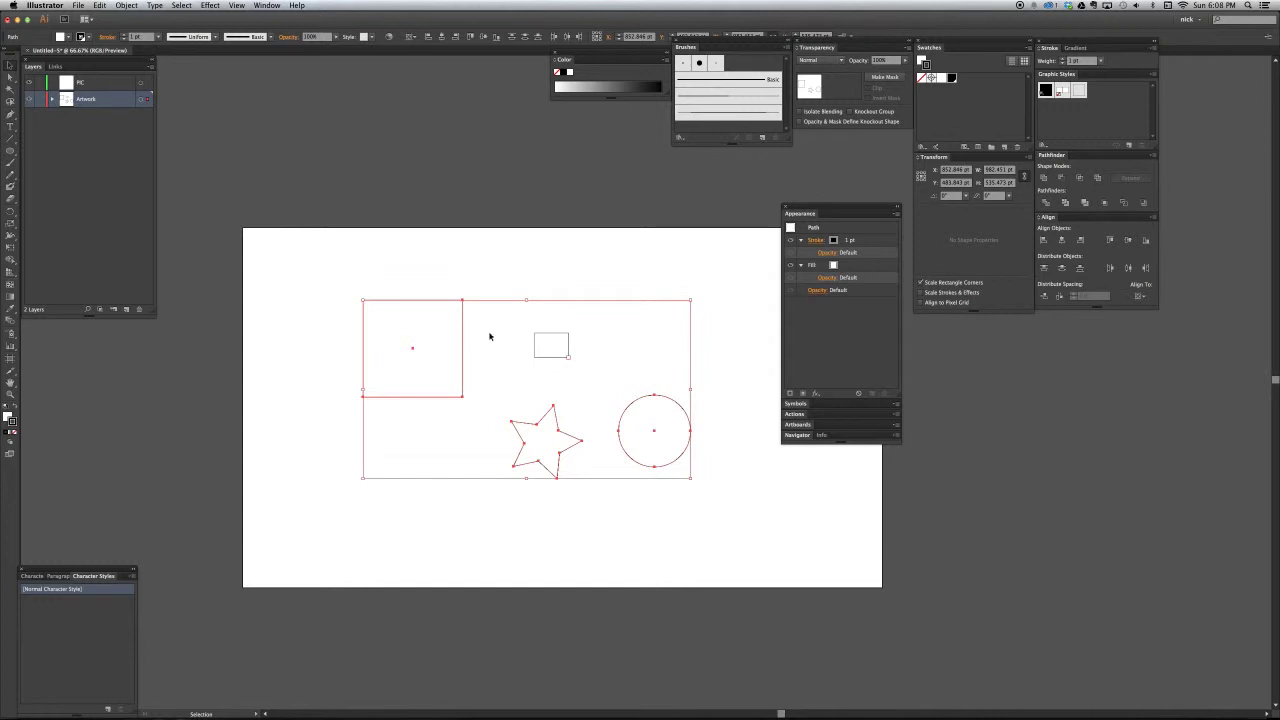
{"action": "left_click_drag", "start_coordinate": [491, 335], "coordinate": [674, 456]}
{"action": "key", "text": "Delete"}
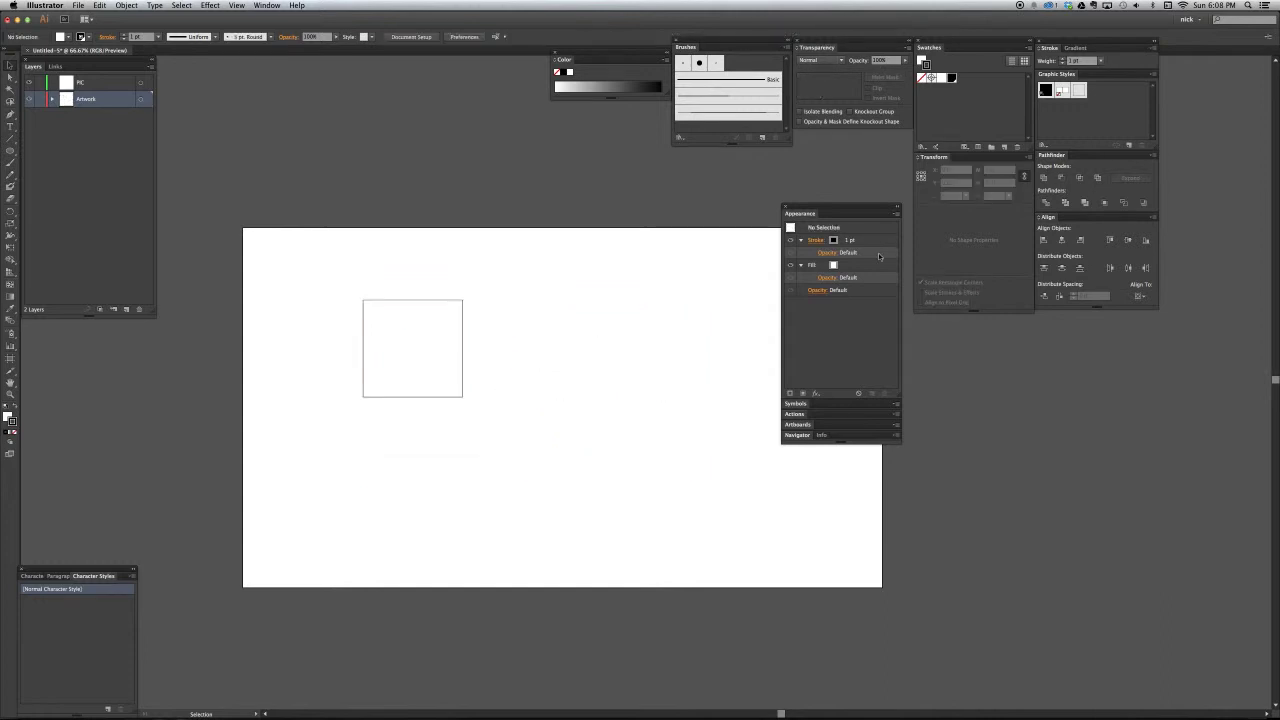
Step: Fill the square with black and move it to the upper right of the artboard's centre
{"action": "left_click", "coordinate": [454, 318]}
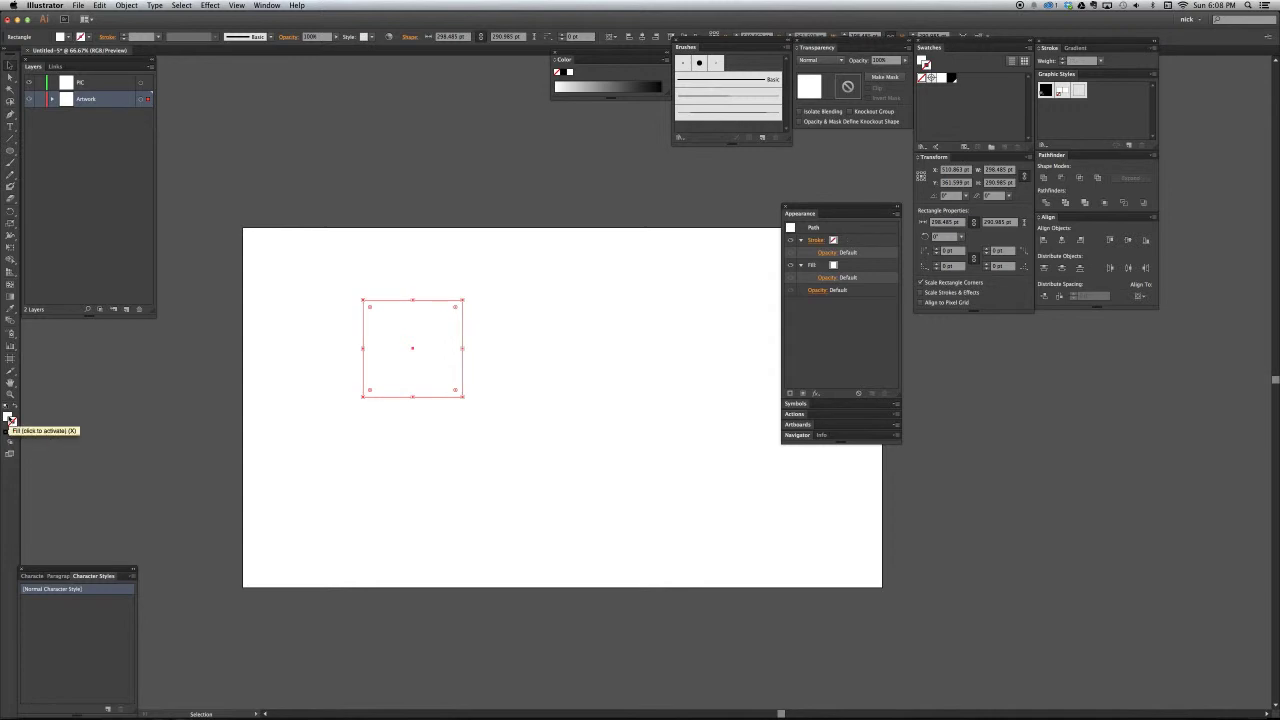
{"action": "left_click", "coordinate": [15, 432]}
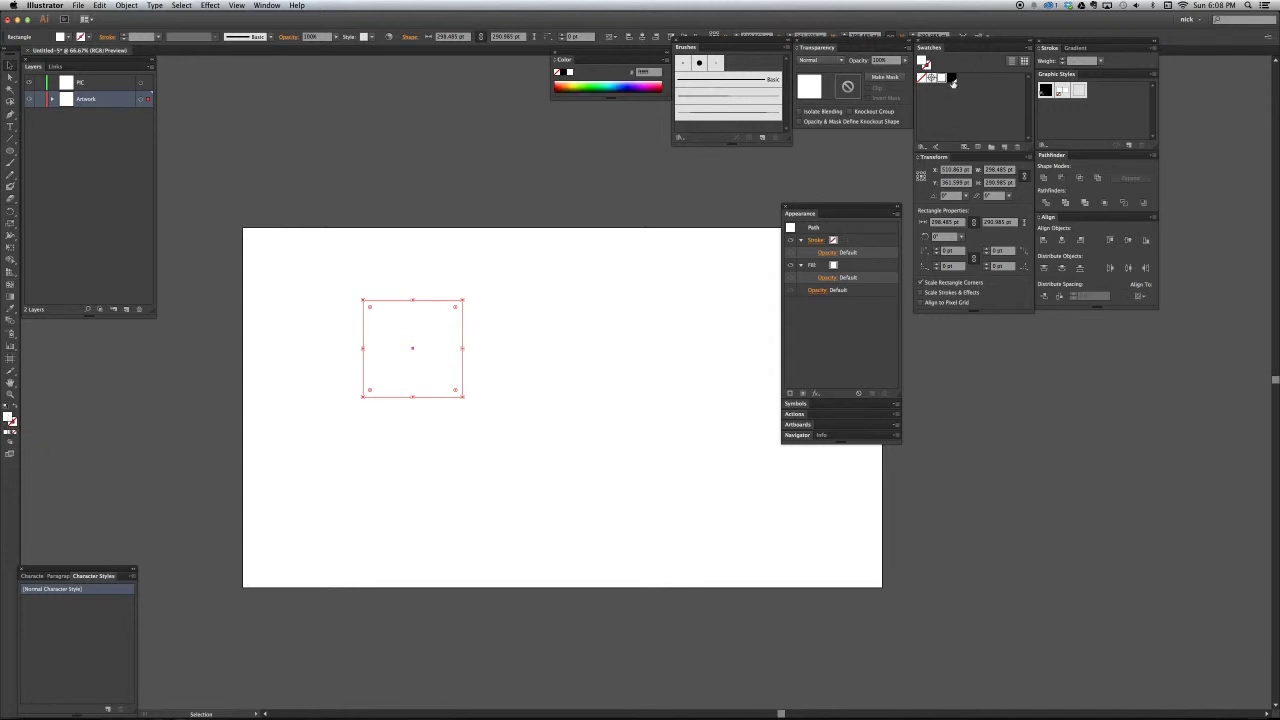
{"action": "left_click", "coordinate": [952, 83]}
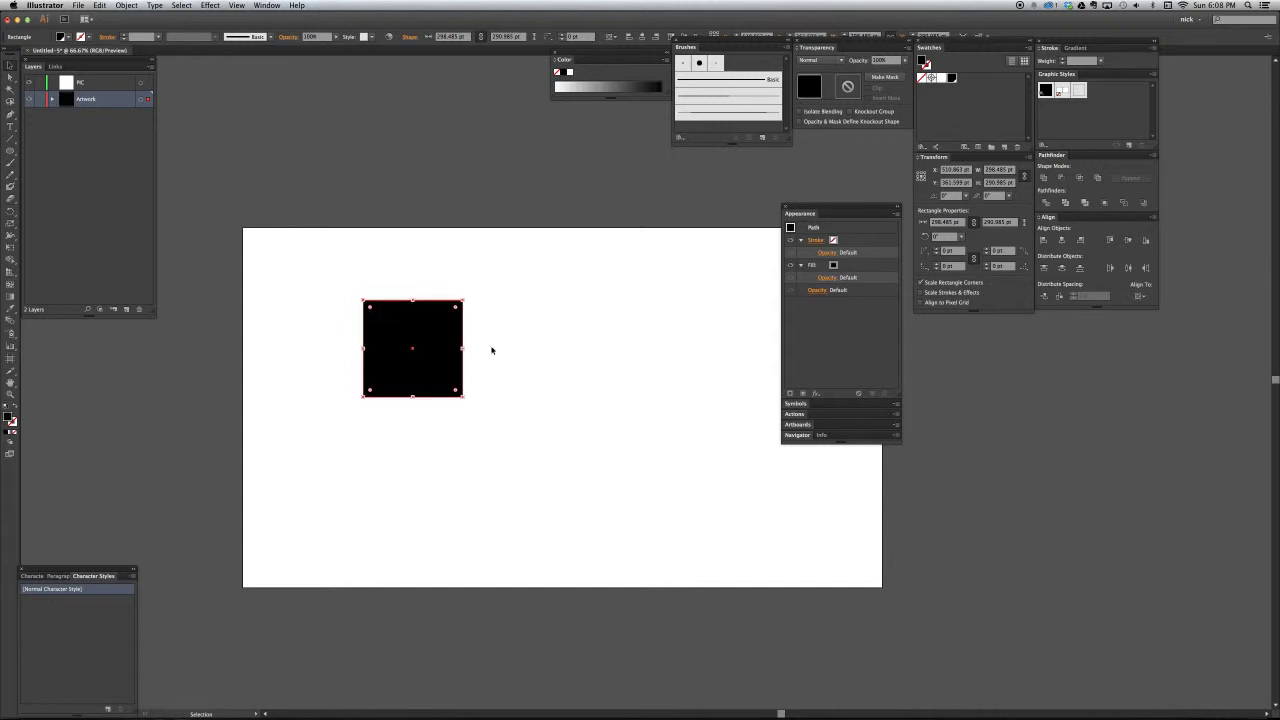
{"action": "left_click_drag", "start_coordinate": [446, 341], "coordinate": [680, 301]}
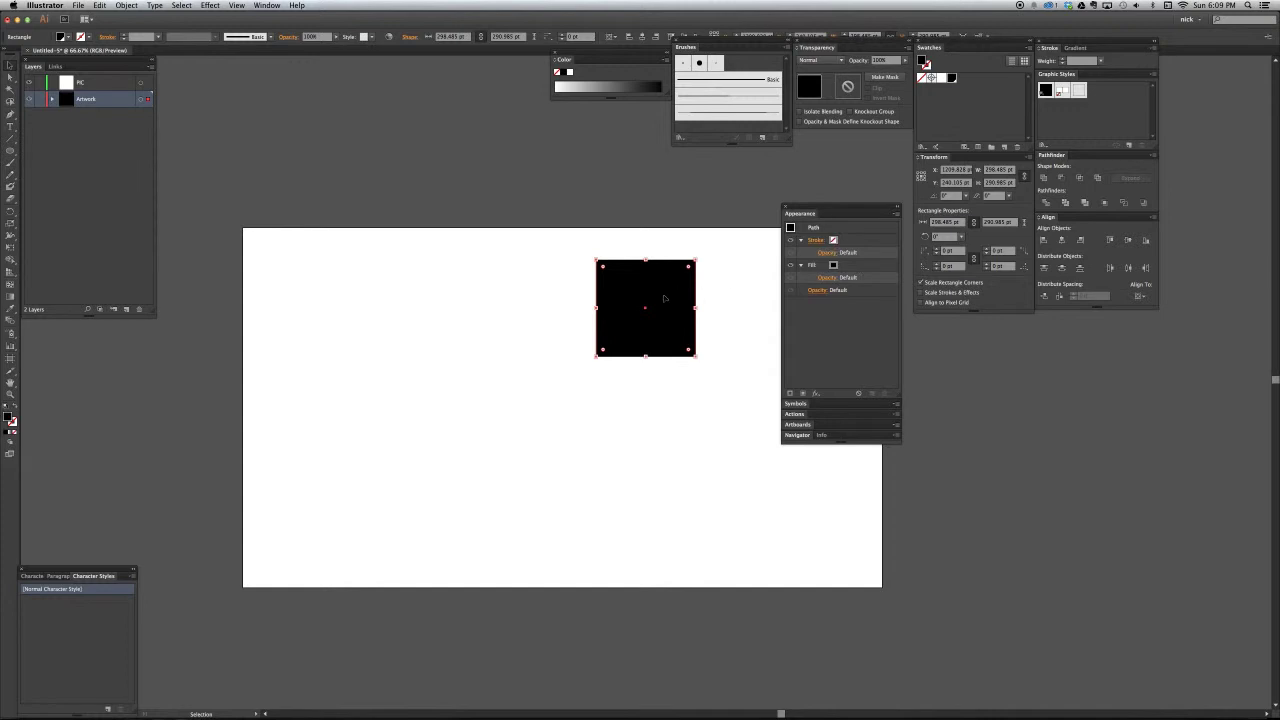
{"action": "left_click", "coordinate": [666, 429]}
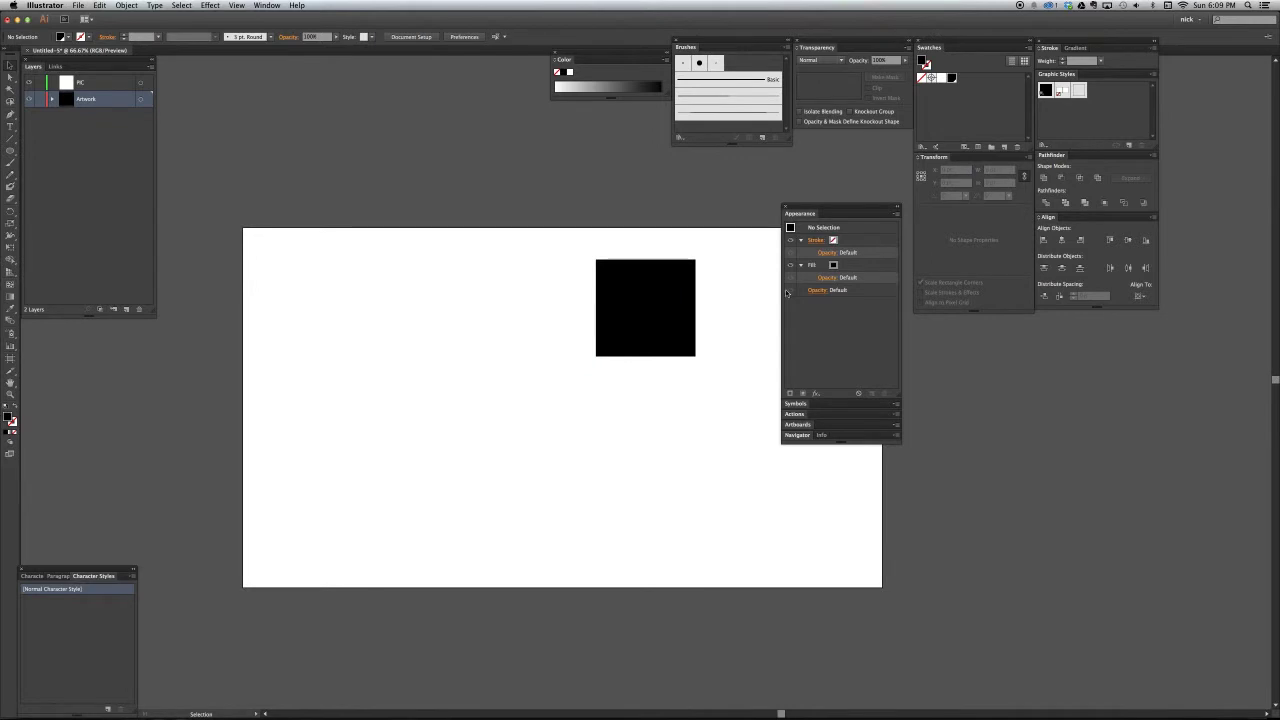
Step: Redefine the default graphic style with the black square's appearance
{"action": "left_click", "coordinate": [825, 229]}
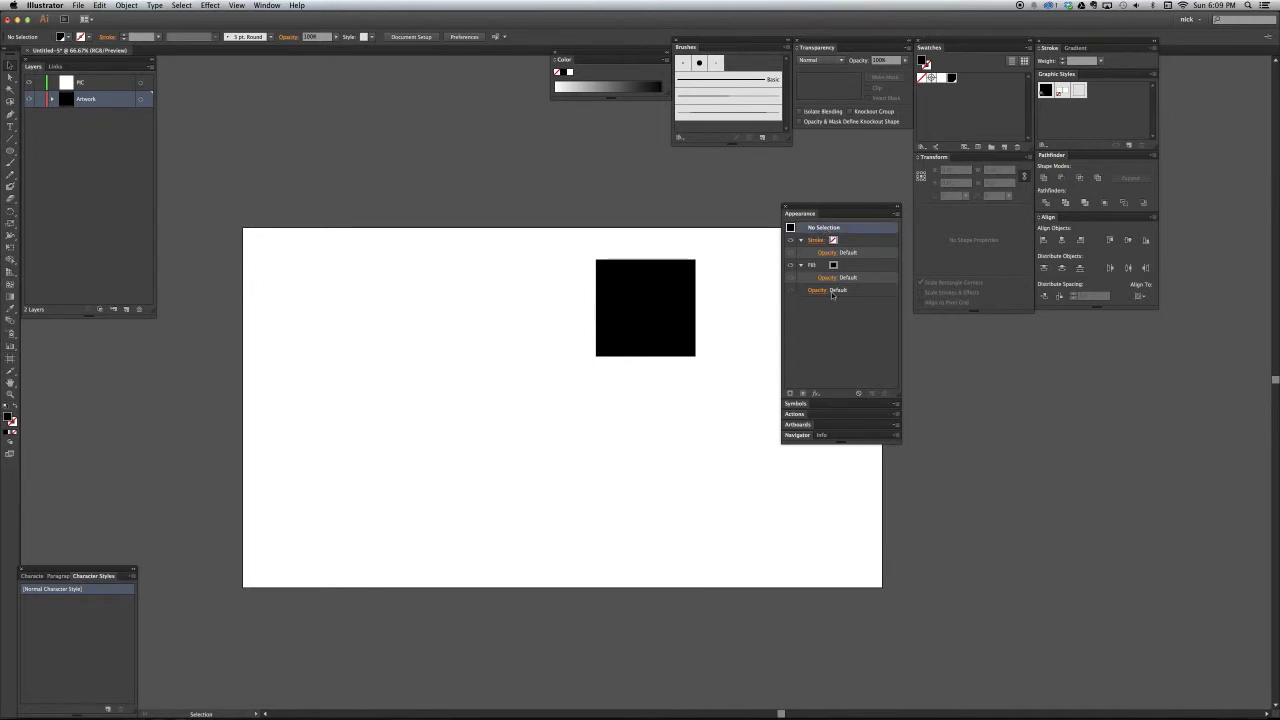
{"action": "left_click", "coordinate": [654, 299]}
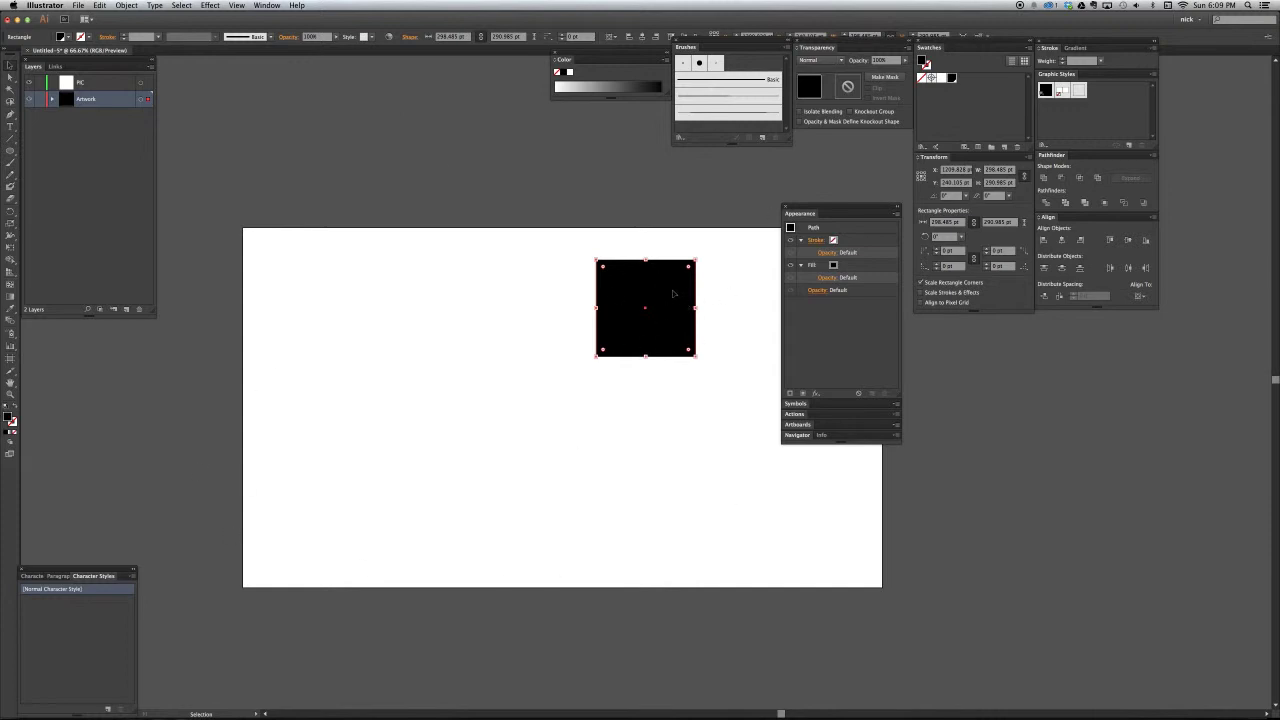
{"action": "left_click", "coordinate": [766, 234]}
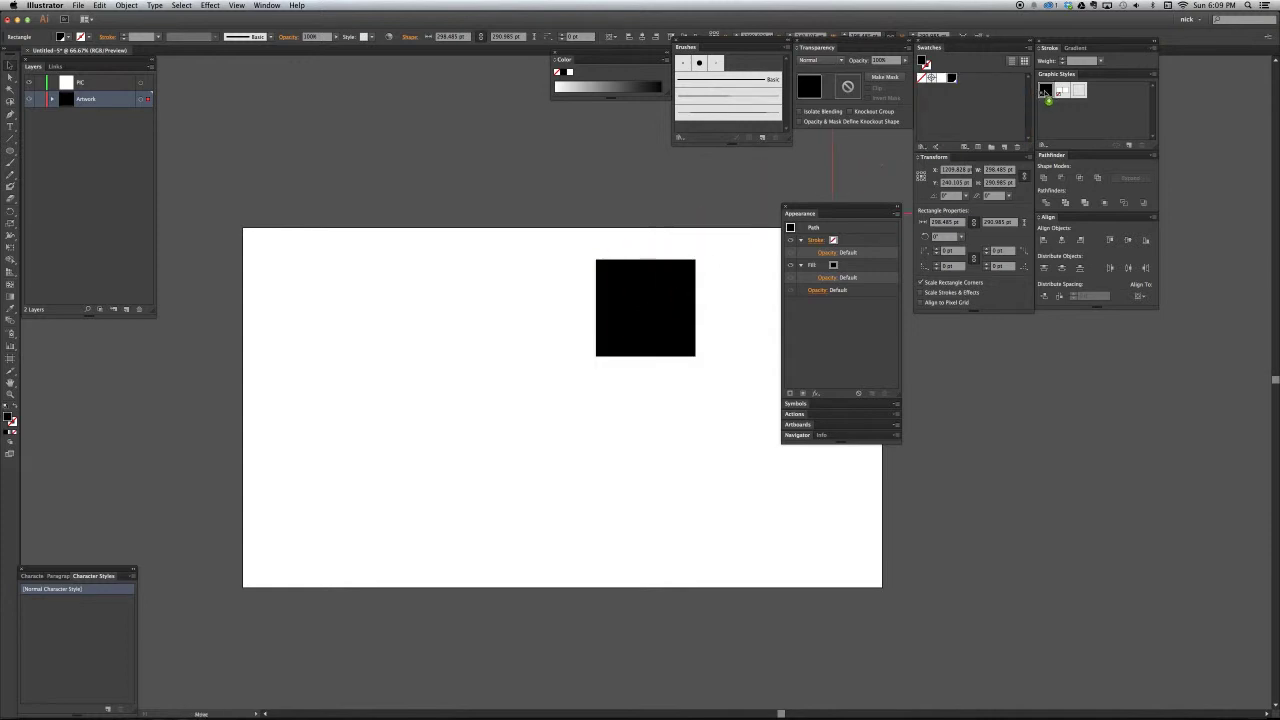
{"action": "left_click_drag", "start_coordinate": [1050, 98], "coordinate": [1047, 92]}
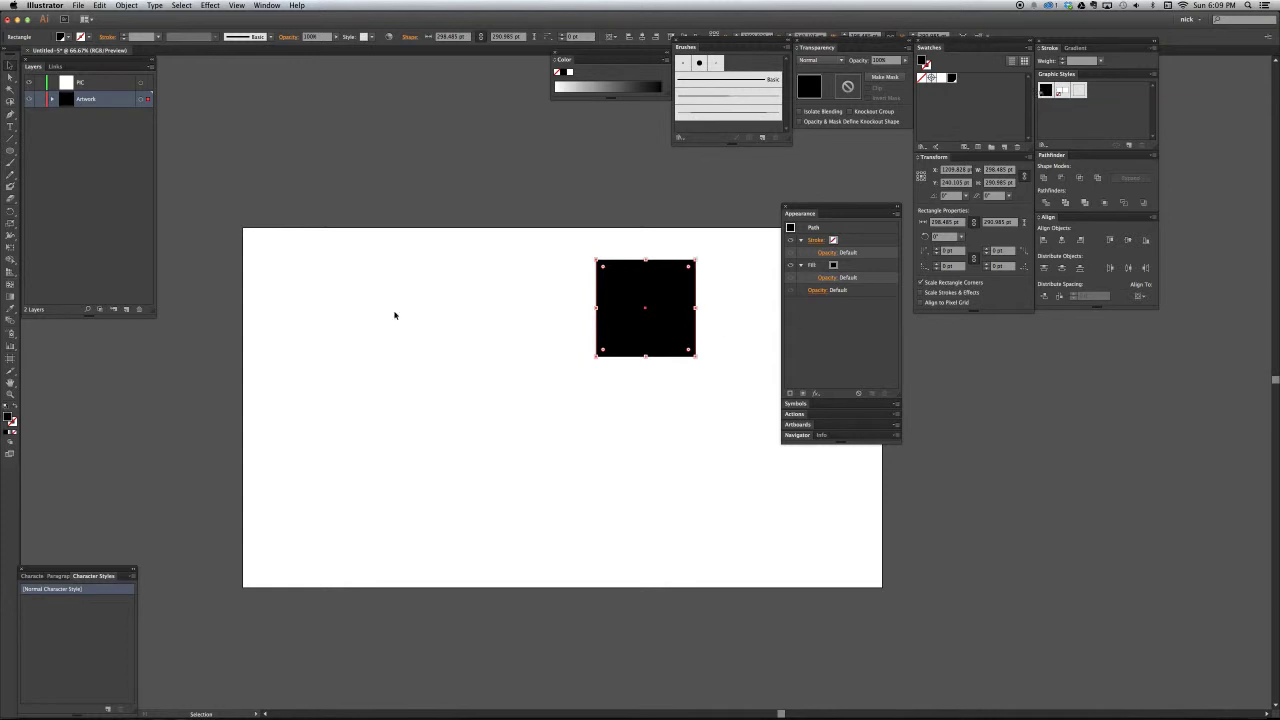
Step: Draw a red-filled five-pointed star about 646 pt wide and place it within the artboard beside the black square
{"action": "key", "text": "s"}
{"action": "left_click_drag", "start_coordinate": [357, 319], "coordinate": [419, 413]}
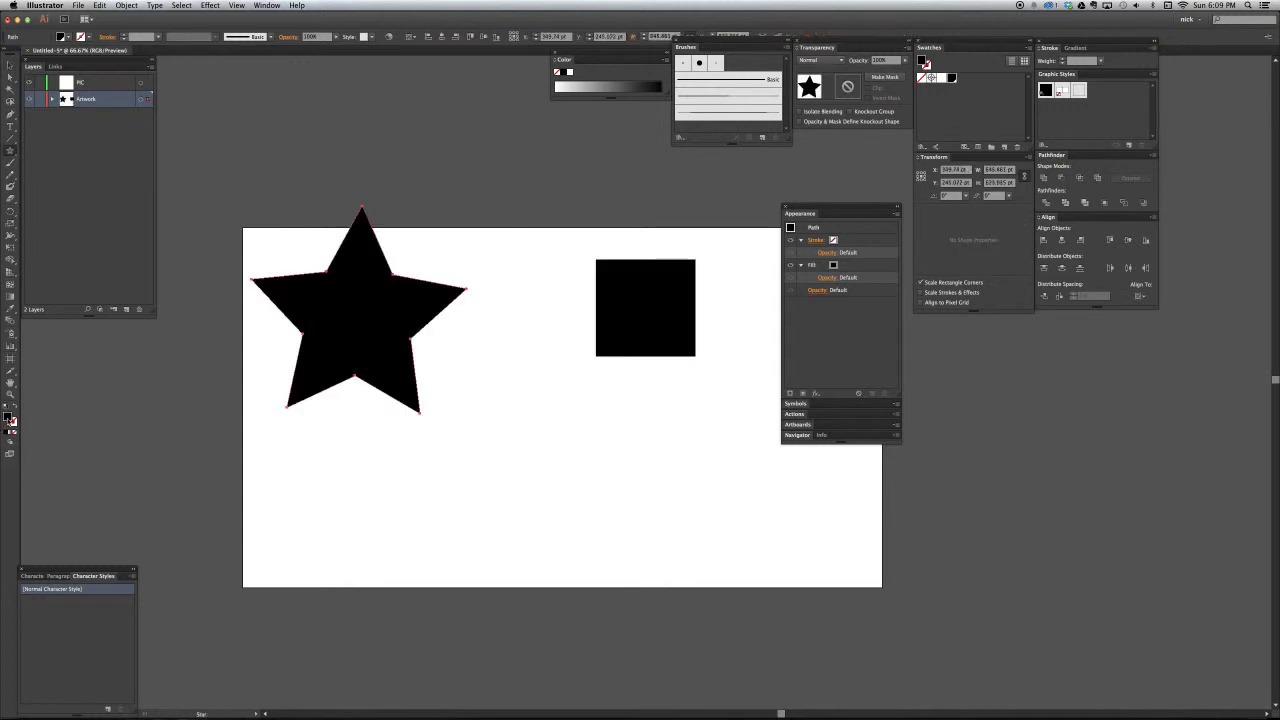
{"action": "double_click", "coordinate": [8, 419]}
{"action": "left_click", "coordinate": [606, 325]}
{"action": "key", "text": "Return"}
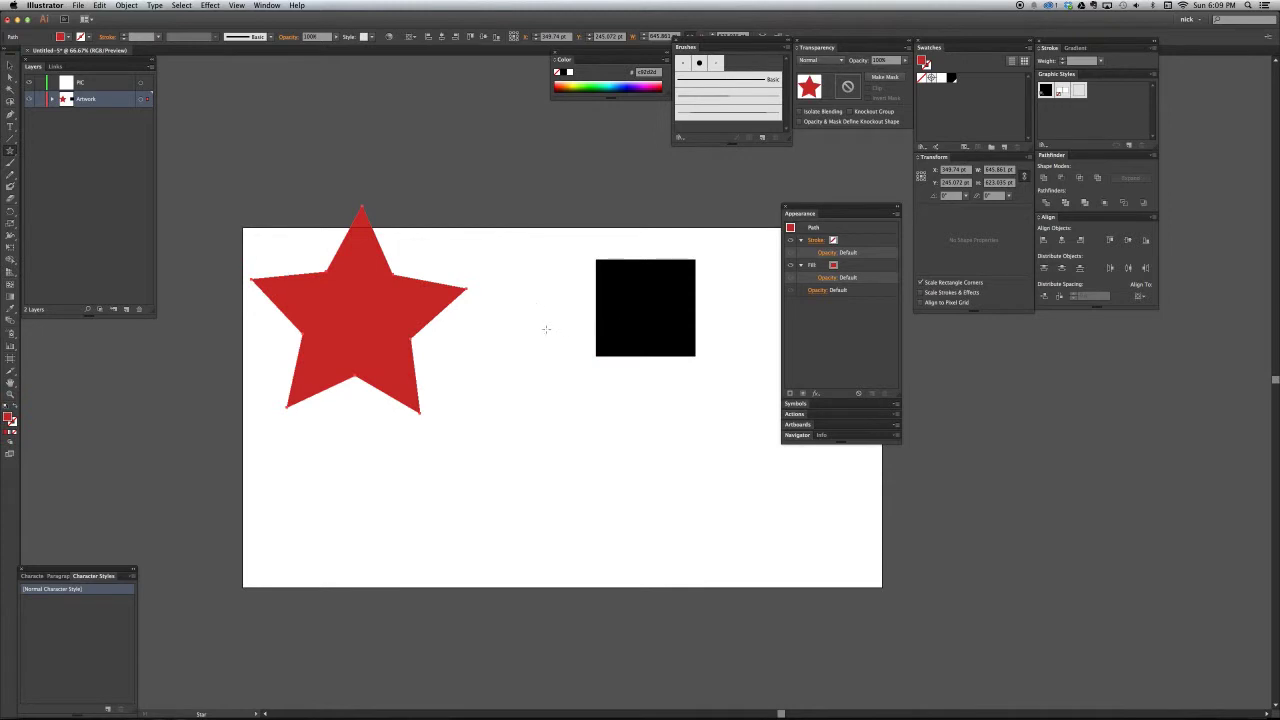
{"action": "key", "text": "v"}
{"action": "left_click_drag", "start_coordinate": [375, 321], "coordinate": [424, 364]}
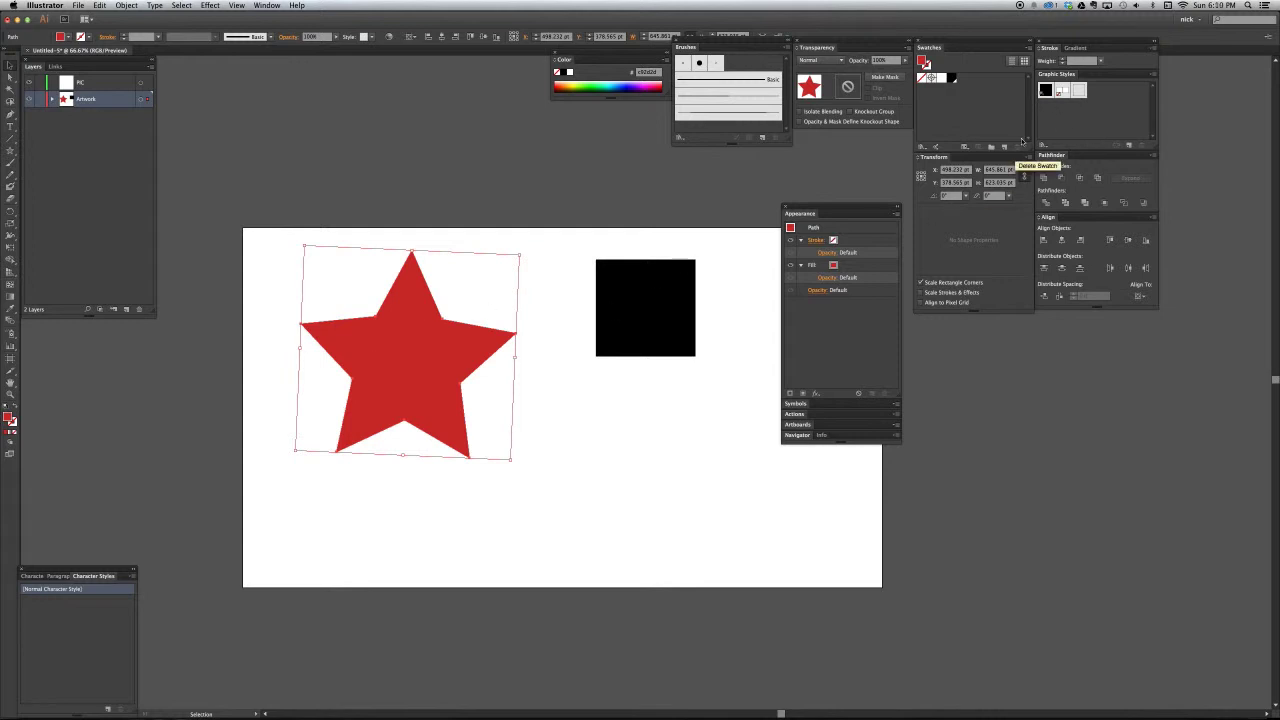
Step: Apply the default graphic style to the red star and undo it
{"action": "left_click", "coordinate": [1046, 91]}
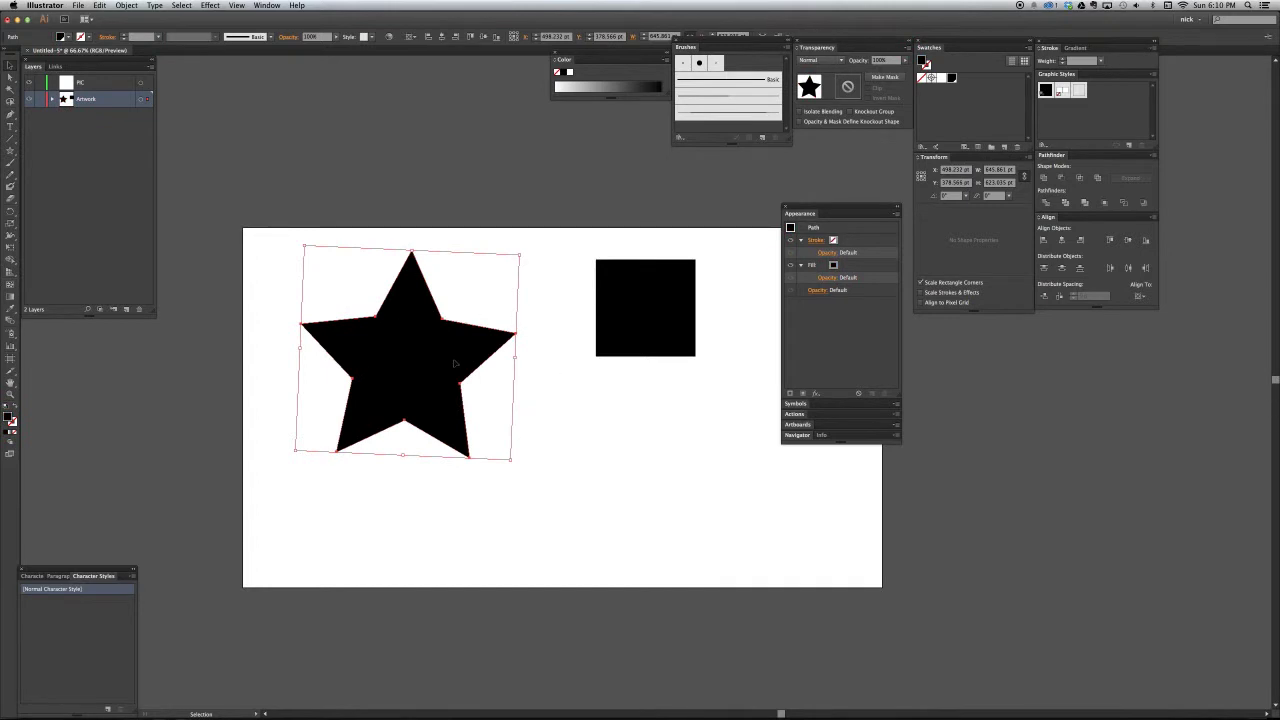
{"action": "key", "text": "super+z"}
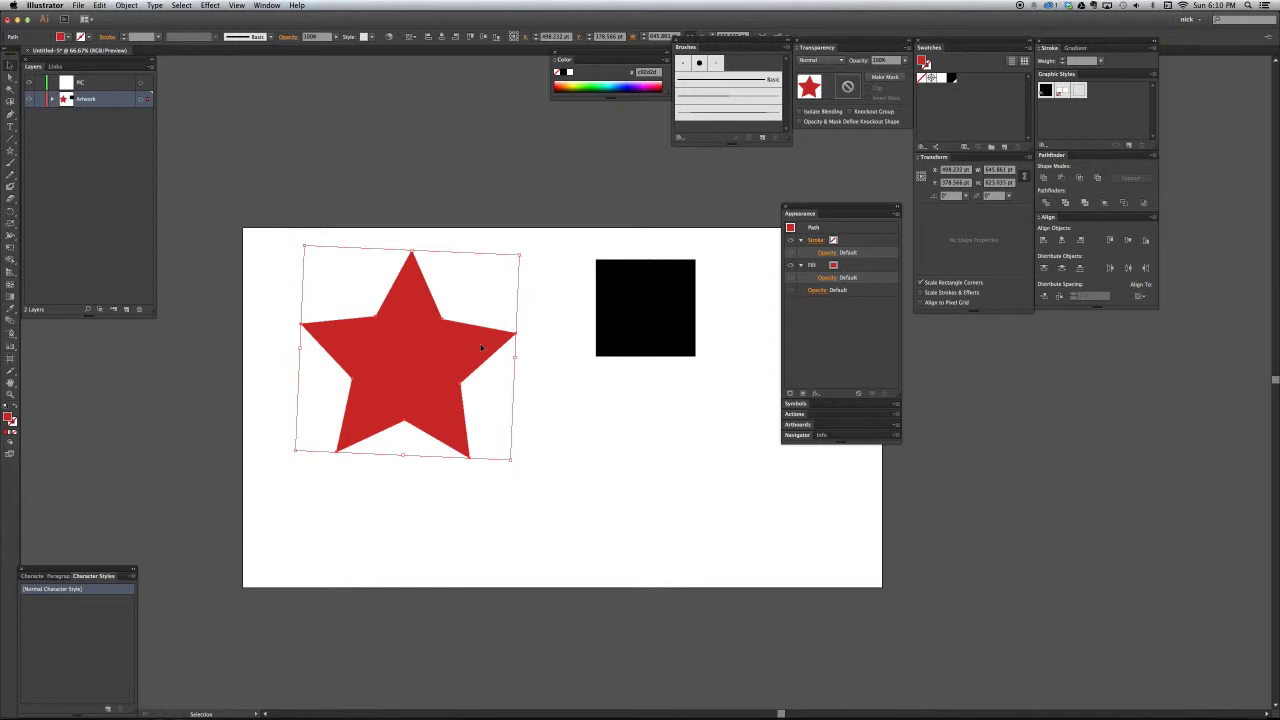
Step: Save the star's red appearance as a new graphic style and give the star a 10 pt blue stroke
{"action": "left_click_drag", "start_coordinate": [481, 347], "coordinate": [1102, 120]}
{"action": "left_click", "coordinate": [14, 424]}
{"action": "left_click", "coordinate": [628, 84]}
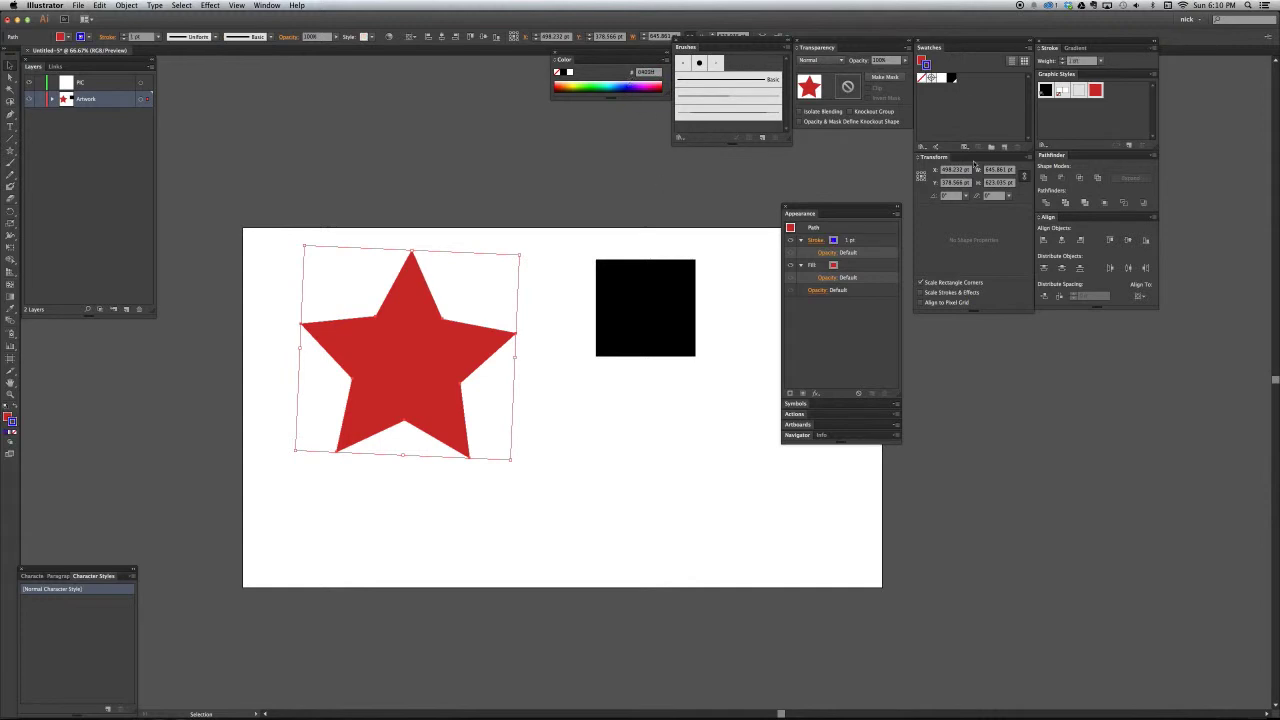
{"action": "left_click", "coordinate": [1064, 59]}
{"action": "left_click", "coordinate": [1064, 59]}
{"action": "left_click", "coordinate": [1064, 59]}
{"action": "left_click", "coordinate": [1064, 59]}
{"action": "left_click", "coordinate": [1064, 59]}
{"action": "left_click", "coordinate": [1064, 59]}
{"action": "left_click", "coordinate": [1064, 59]}
{"action": "double_click", "coordinate": [1064, 59]}
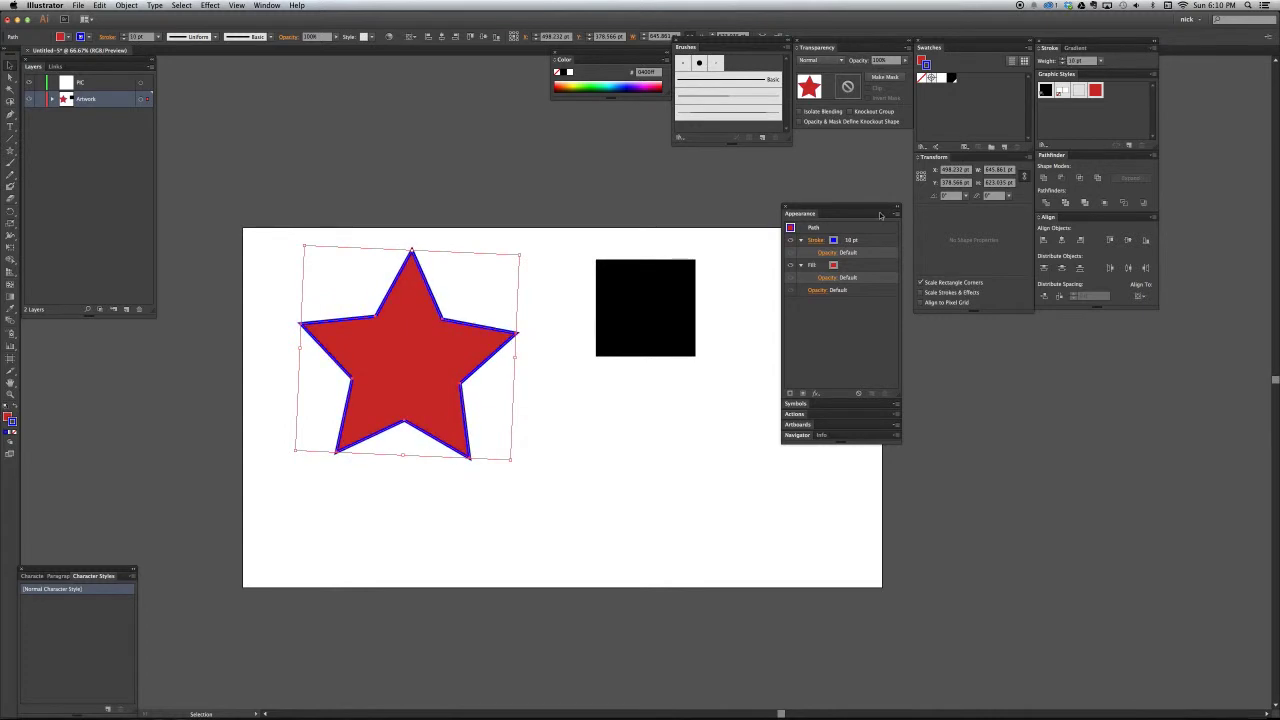
{"action": "left_click", "coordinate": [506, 409]}
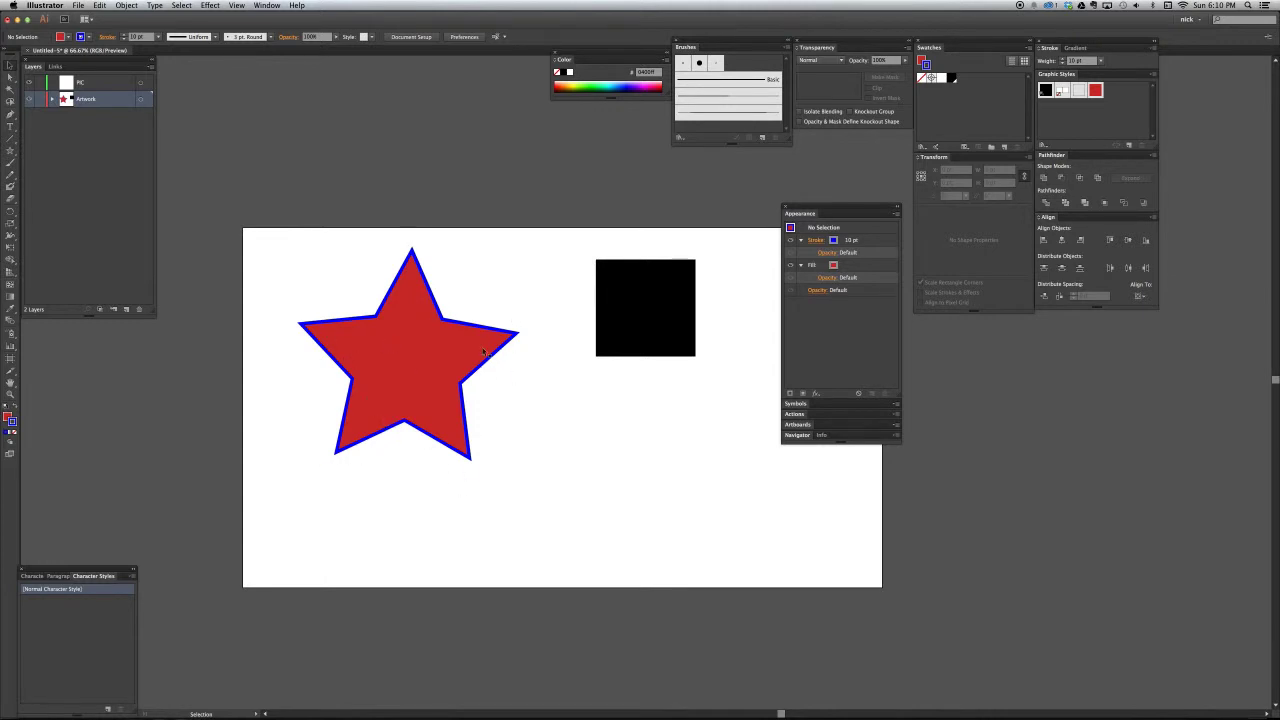
Step: Redefine the red graphic style with the star's blue-stroked appearance and apply it to the black square
{"action": "left_click_drag", "start_coordinate": [465, 341], "coordinate": [1097, 92]}
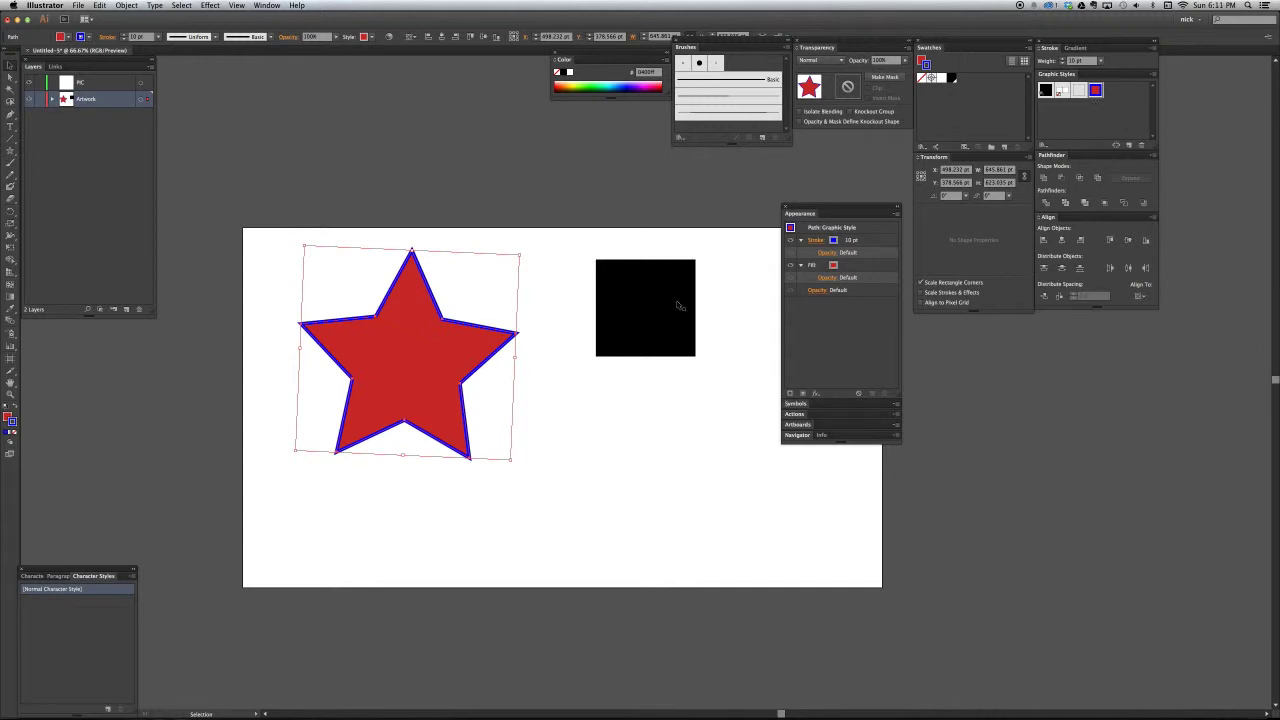
{"action": "left_click", "coordinate": [677, 305]}
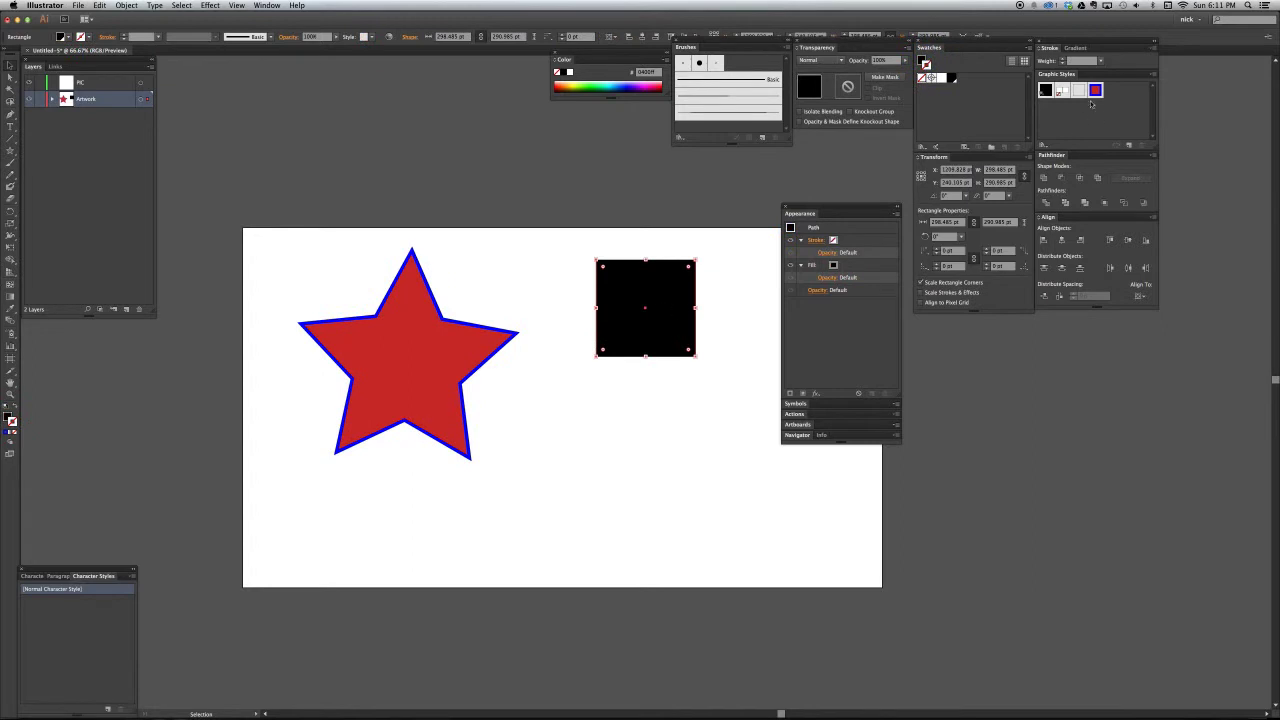
{"action": "left_click", "coordinate": [1097, 91]}
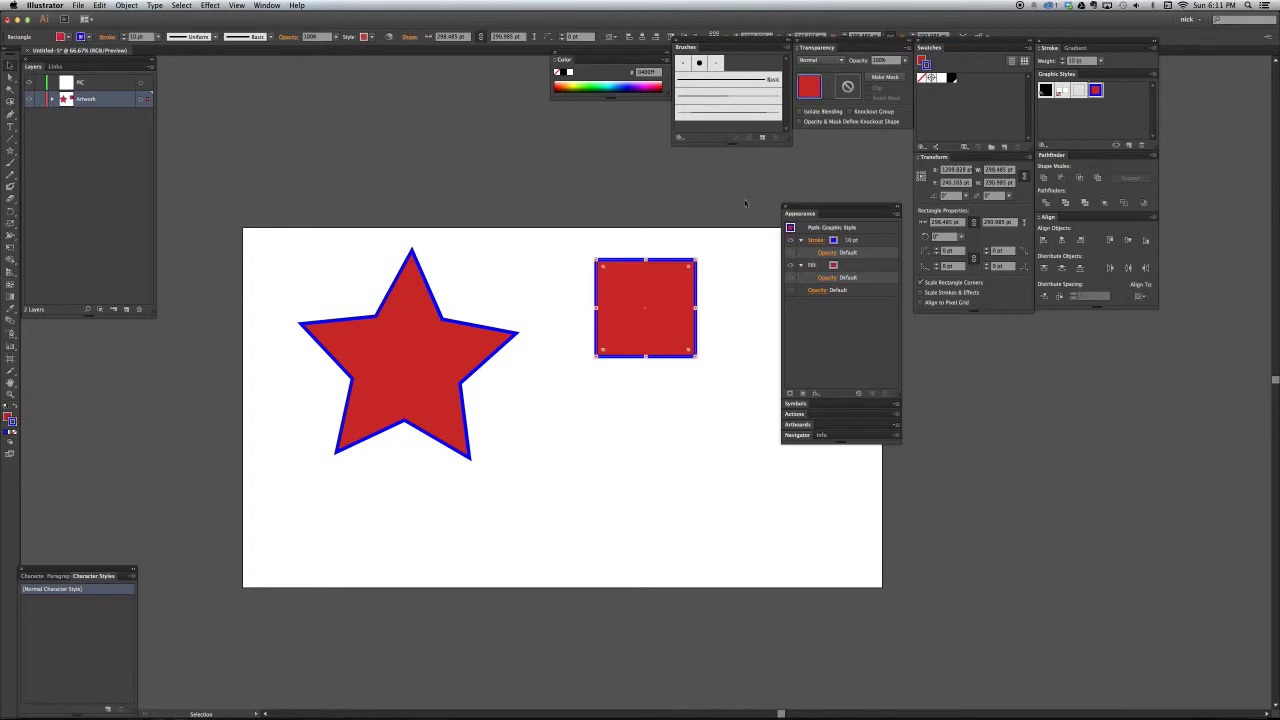
Step: Delete the star and square, and draw a rectangle about 544 by 414 pt in the middle of the artboard
{"action": "left_click_drag", "start_coordinate": [675, 242], "coordinate": [355, 439]}
{"action": "key", "text": "Delete"}
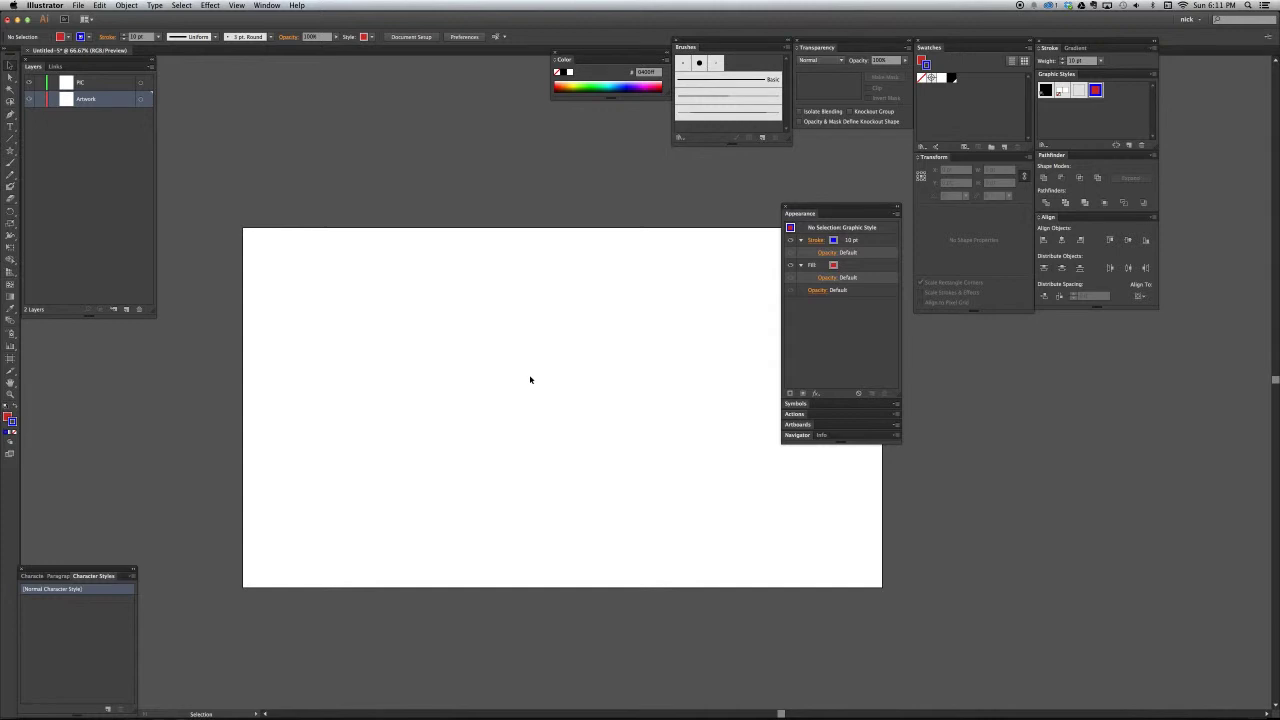
{"action": "key", "text": "m"}
{"action": "left_click_drag", "start_coordinate": [471, 301], "coordinate": [655, 439]}
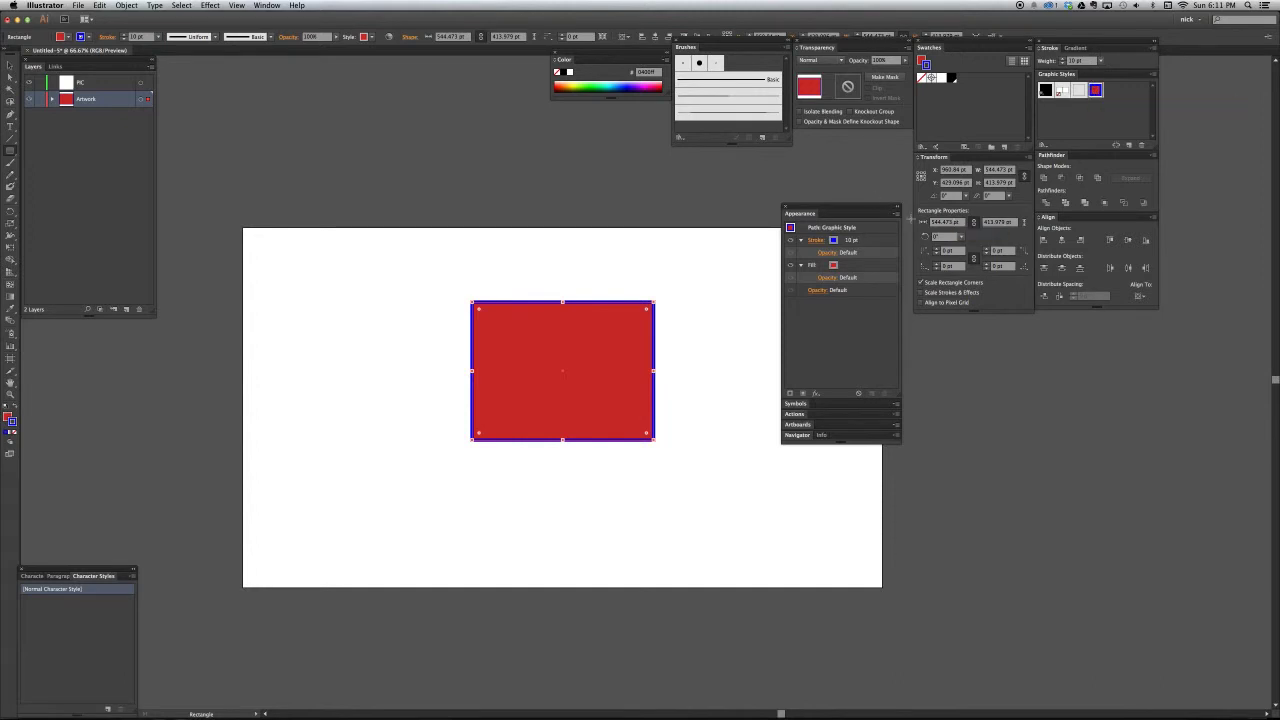
Step: Draw a circle about 363 pt in diameter beside the rectangle, then delete it
{"action": "left_click", "coordinate": [897, 215]}
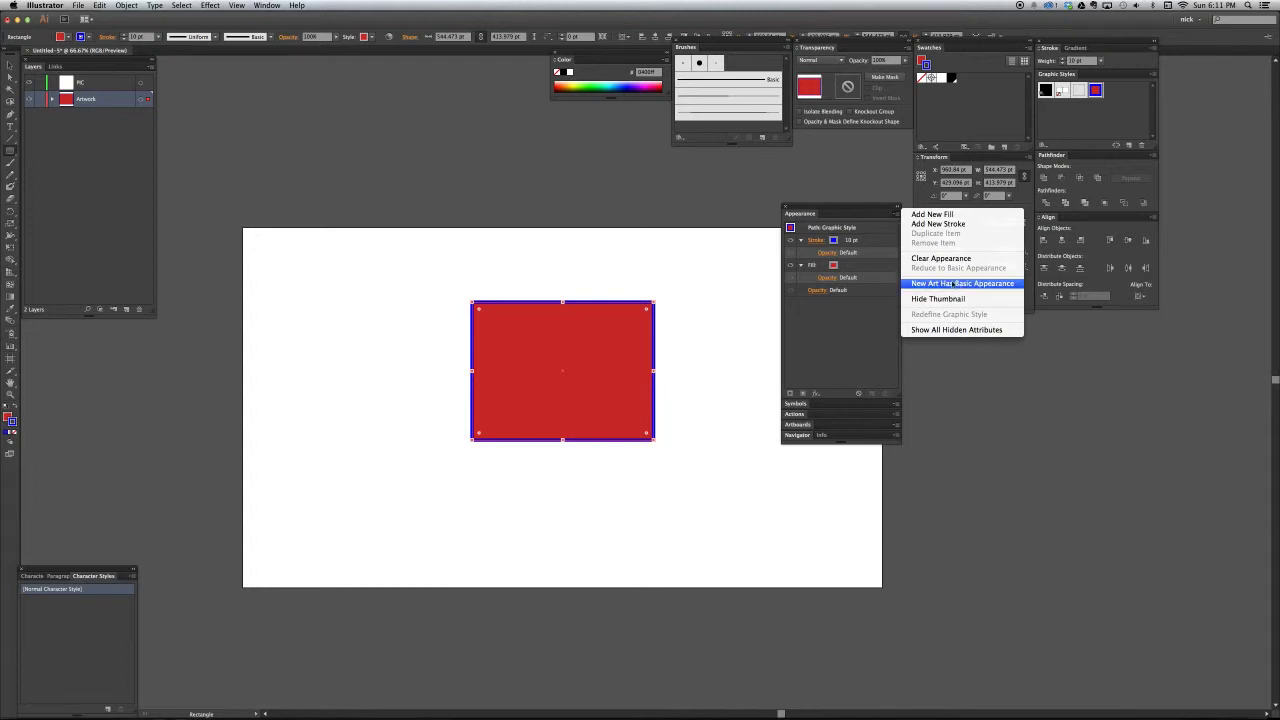
{"action": "left_click", "coordinate": [872, 209]}
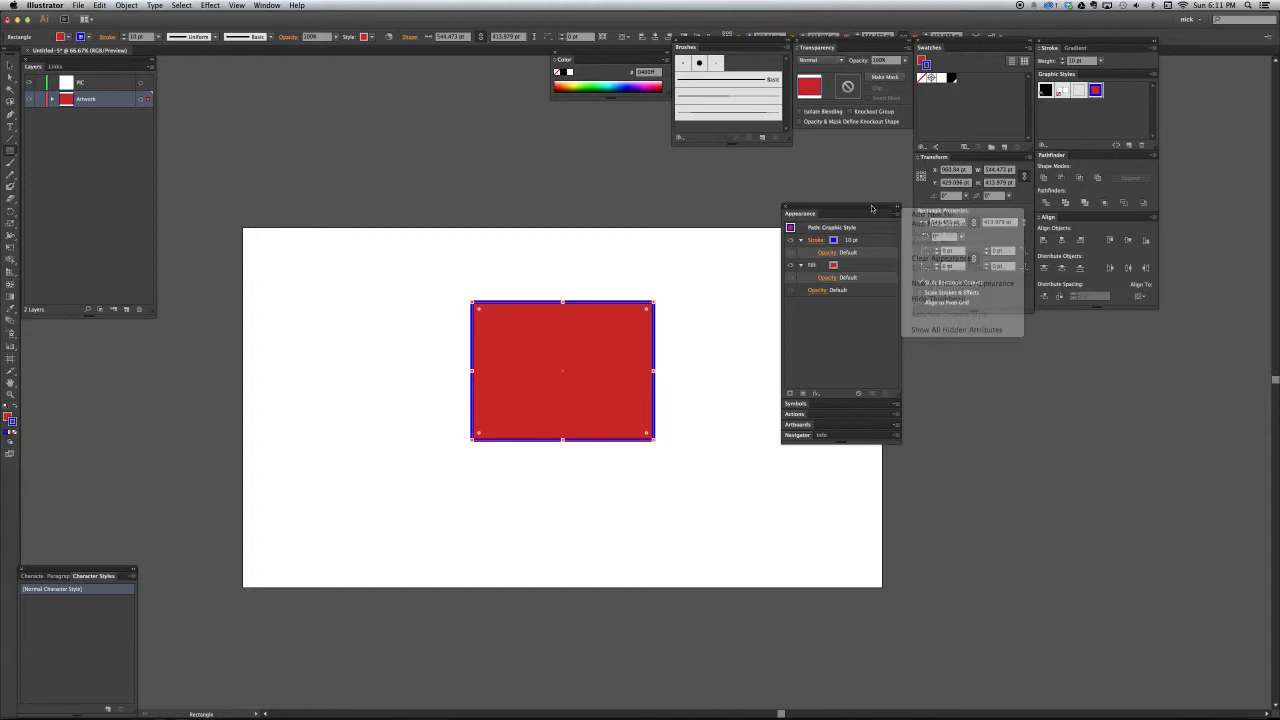
{"action": "key", "text": "l"}
{"action": "left_click_drag", "start_coordinate": [321, 379], "coordinate": [444, 501]}
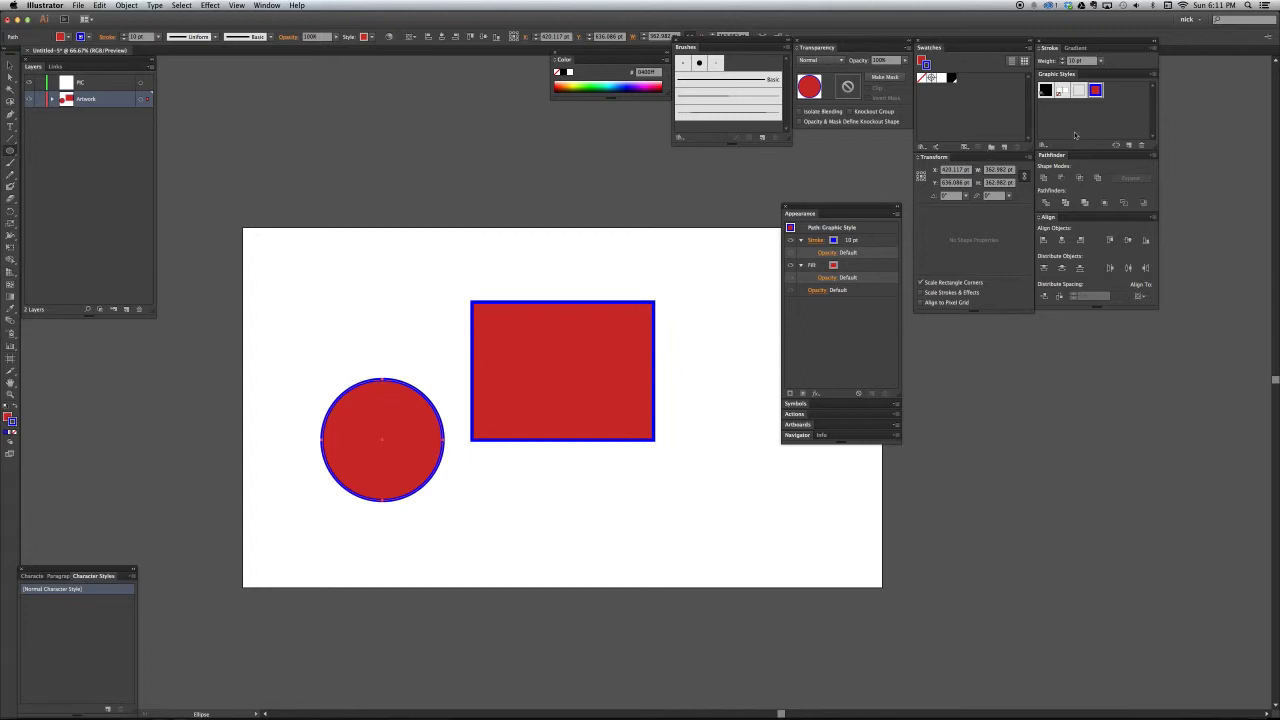
{"action": "key", "text": "Delete"}
Step: Select the red rectangle and move the Appearance panel close beside it
{"action": "key", "text": "v"}
{"action": "left_click", "coordinate": [557, 338]}
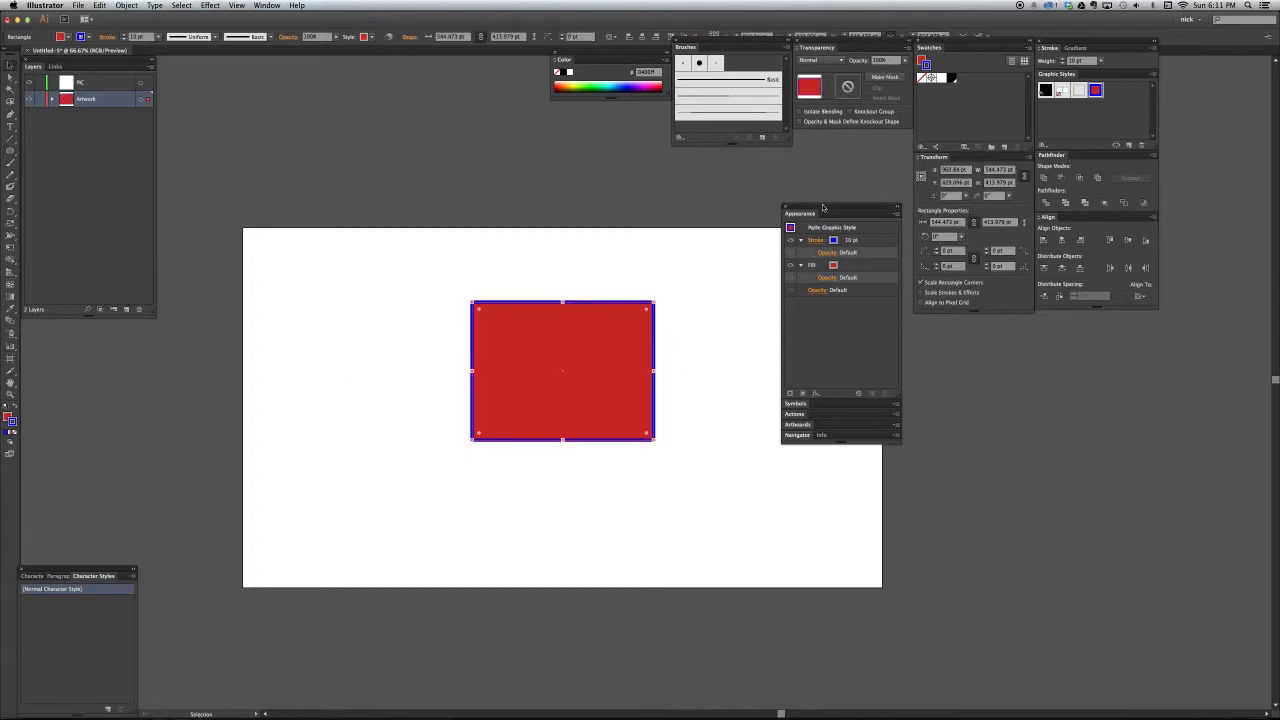
{"action": "left_click_drag", "start_coordinate": [823, 208], "coordinate": [725, 254]}
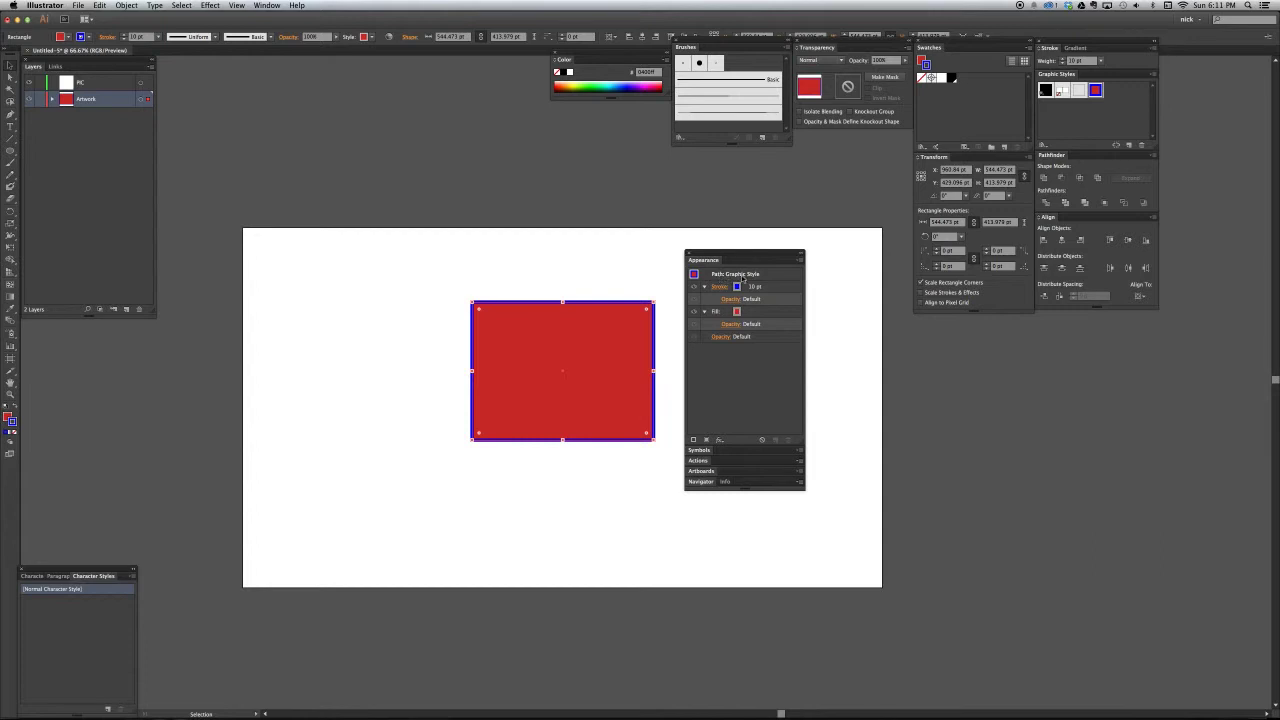
Step: Examine the rectangle's stroke, fill and overall opacity entries in the Appearance panel, both with the rectangle selected and with nothing selected
{"action": "left_click", "coordinate": [781, 290]}
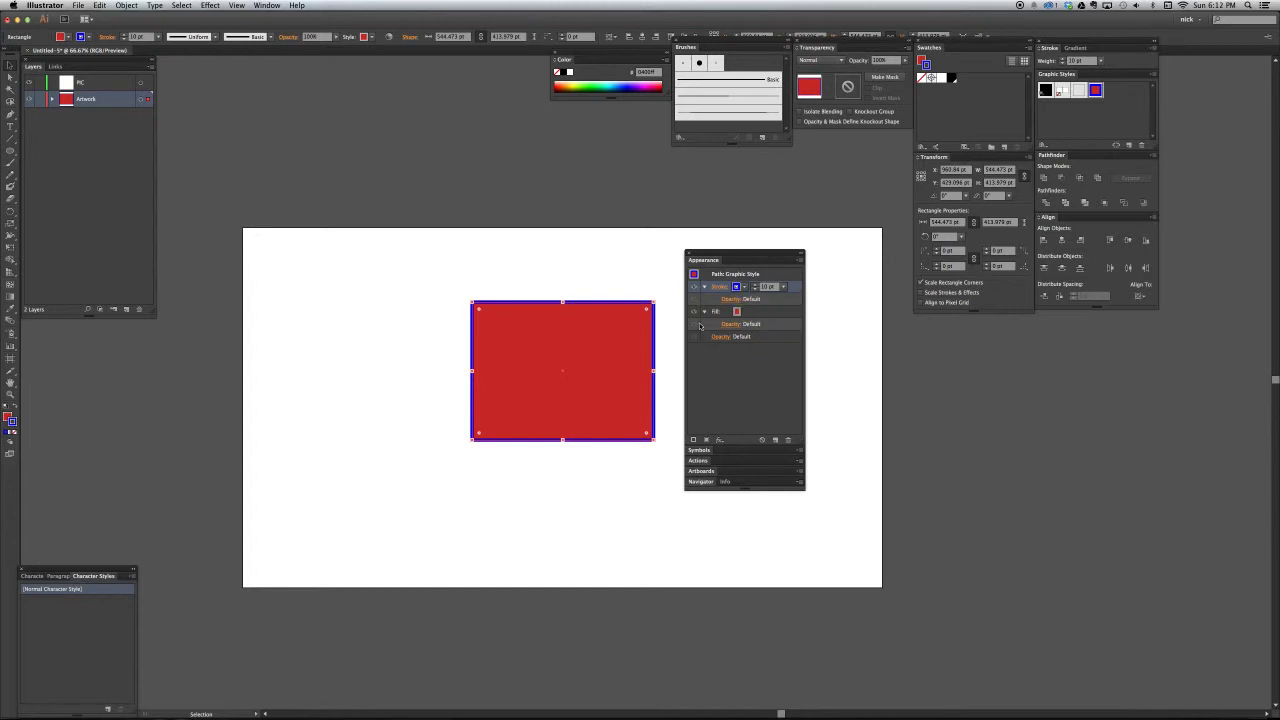
{"action": "left_click", "coordinate": [722, 312]}
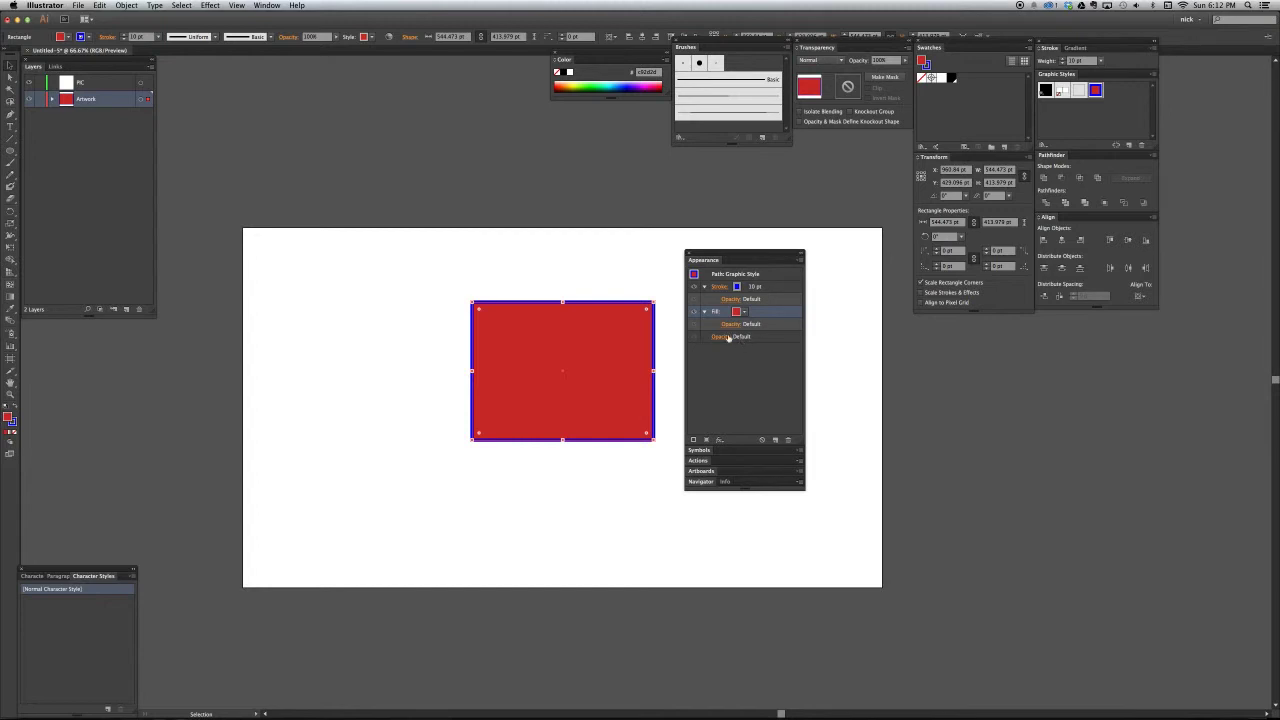
{"action": "left_click", "coordinate": [746, 337]}
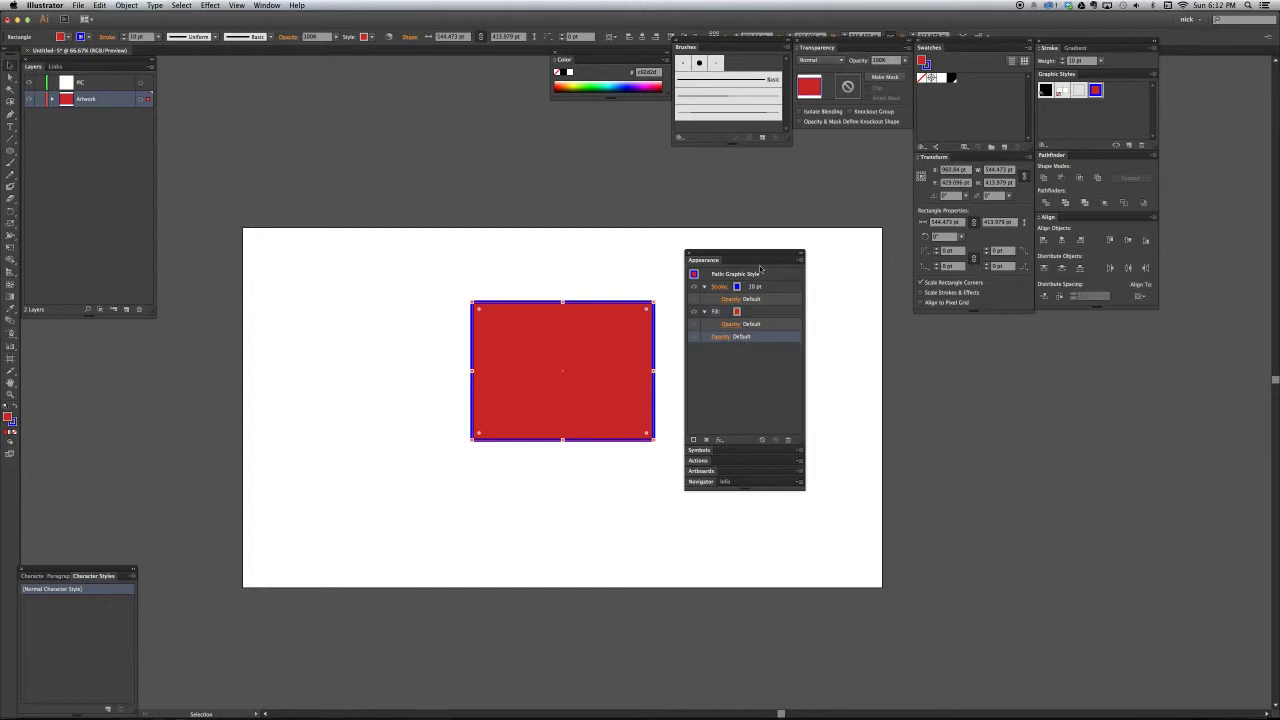
{"action": "key", "text": "super+shift+a"}
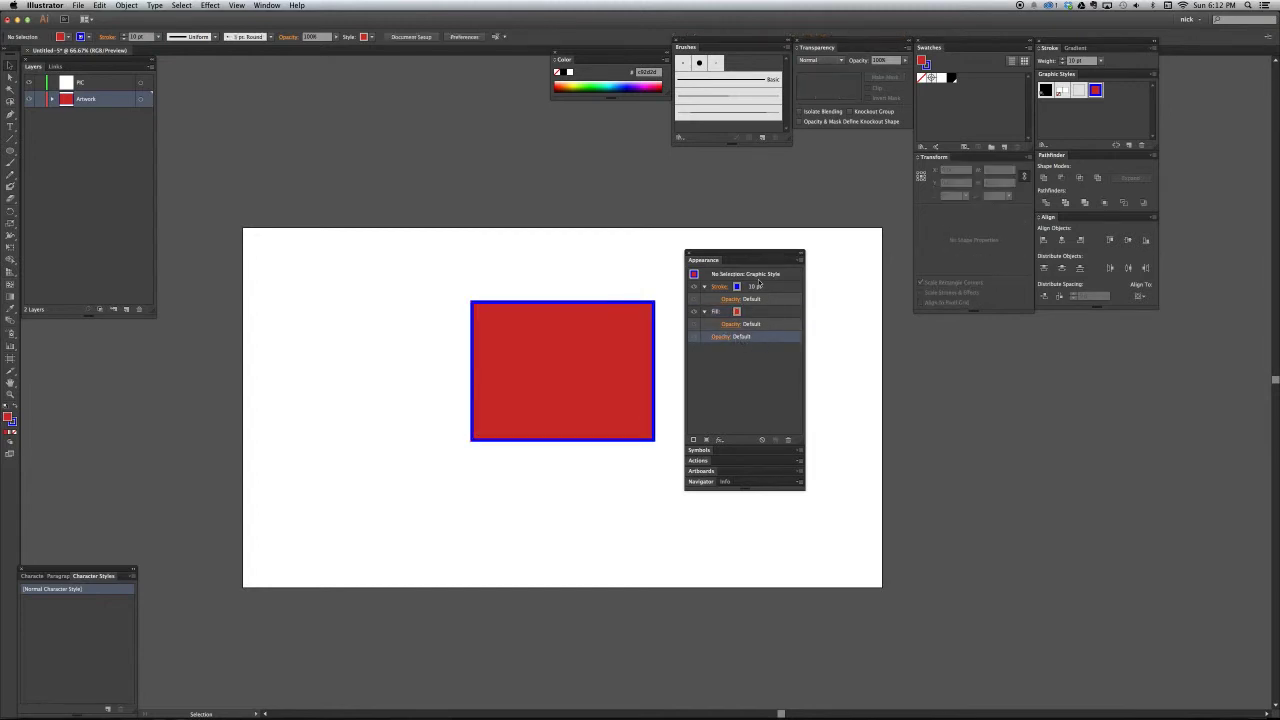
{"action": "left_click", "coordinate": [765, 288]}
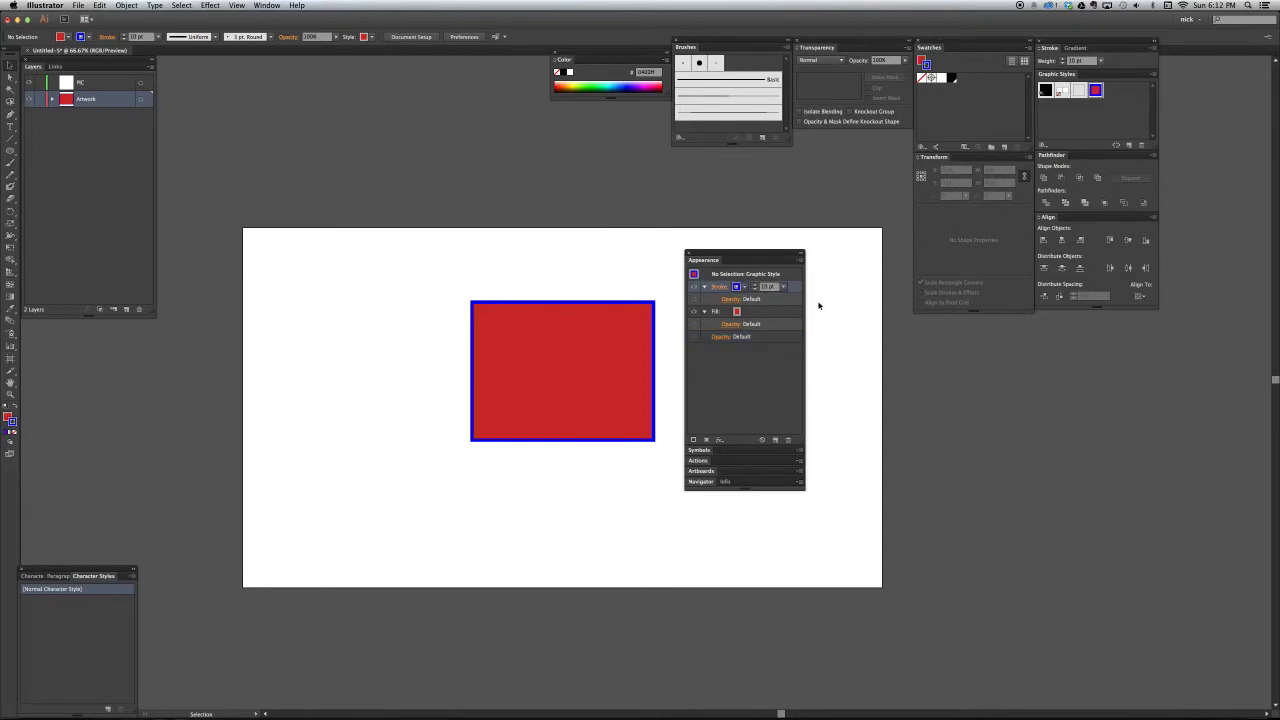
{"action": "left_click", "coordinate": [789, 312]}
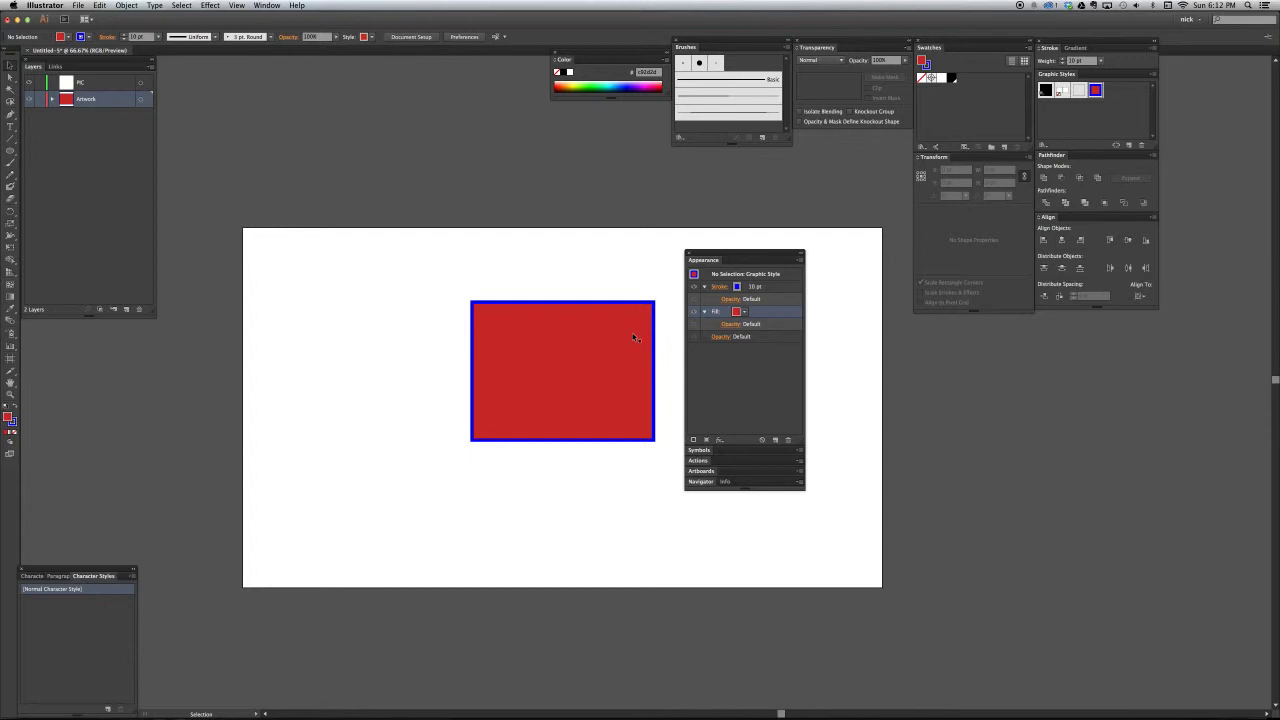
Step: Set the opacity of the rectangle's blue stroke alone to 42%
{"action": "left_click", "coordinate": [768, 290]}
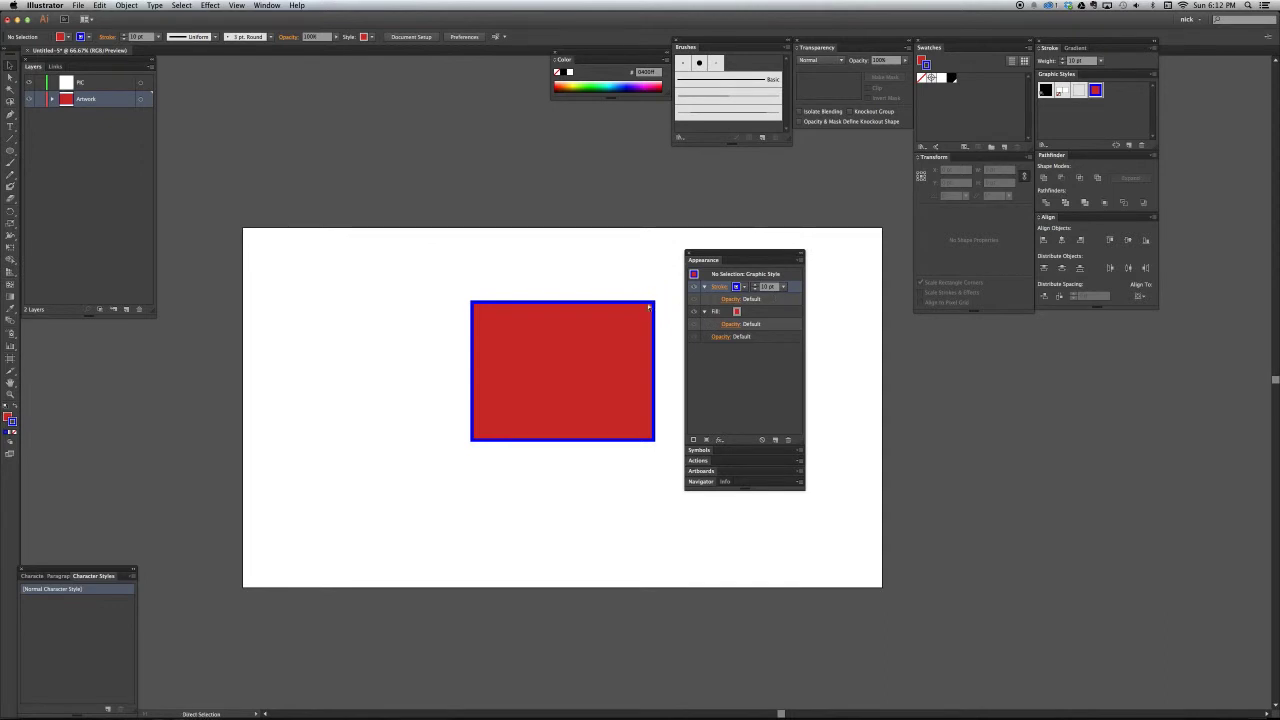
{"action": "key", "text": "super+equal"}
{"action": "key", "text": "super+equal"}
{"action": "key", "text": "super+equal"}
{"action": "left_click_drag", "start_coordinate": [662, 200], "coordinate": [587, 277]}
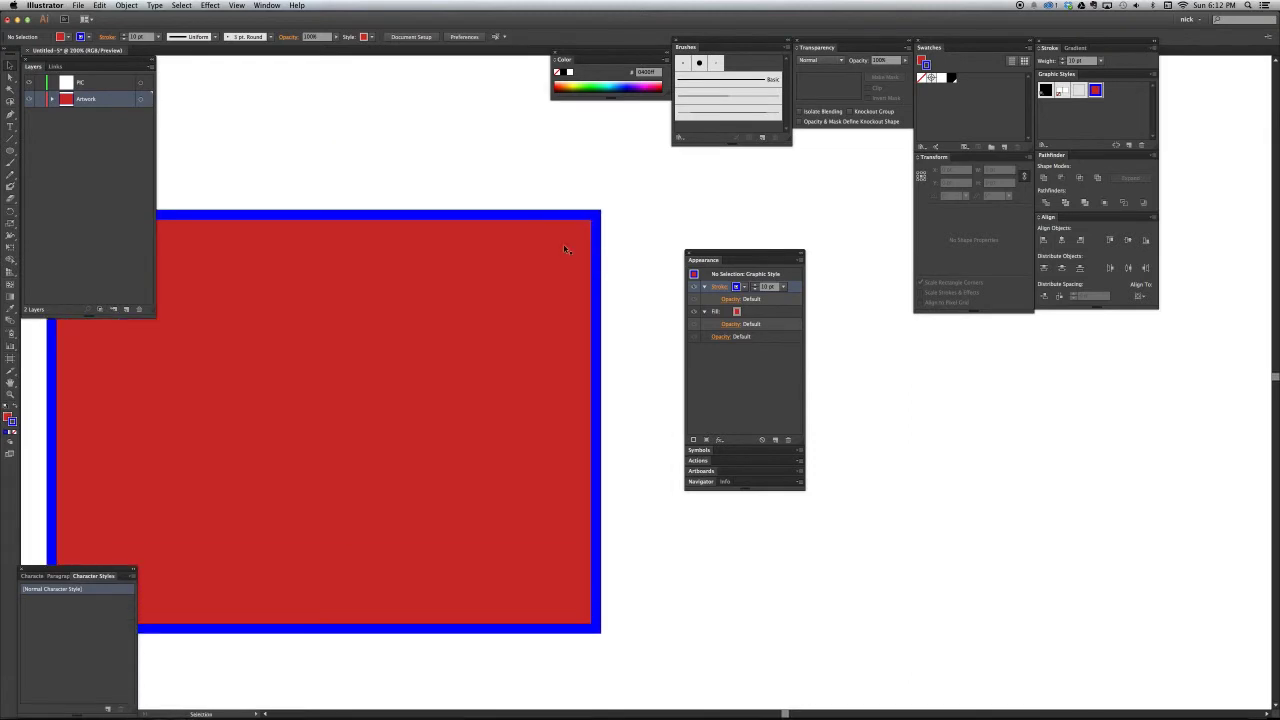
{"action": "left_click", "coordinate": [577, 250]}
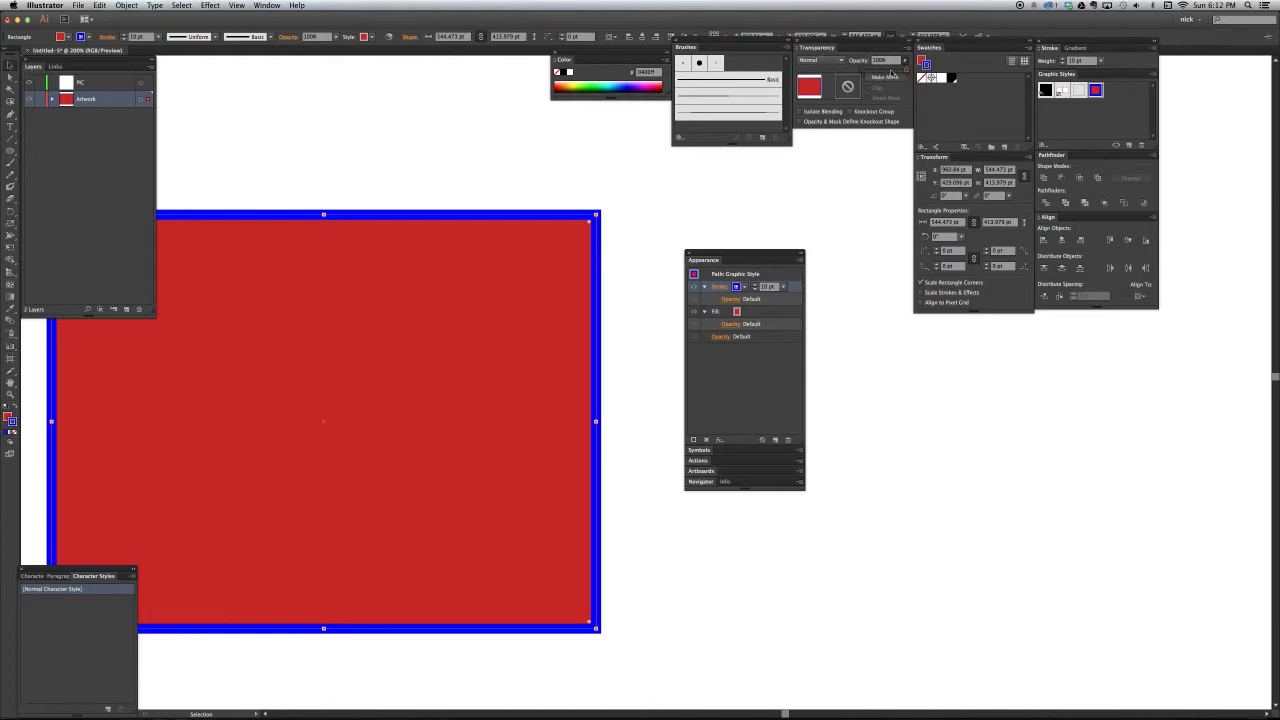
{"action": "left_click_drag", "start_coordinate": [892, 71], "coordinate": [882, 69]}
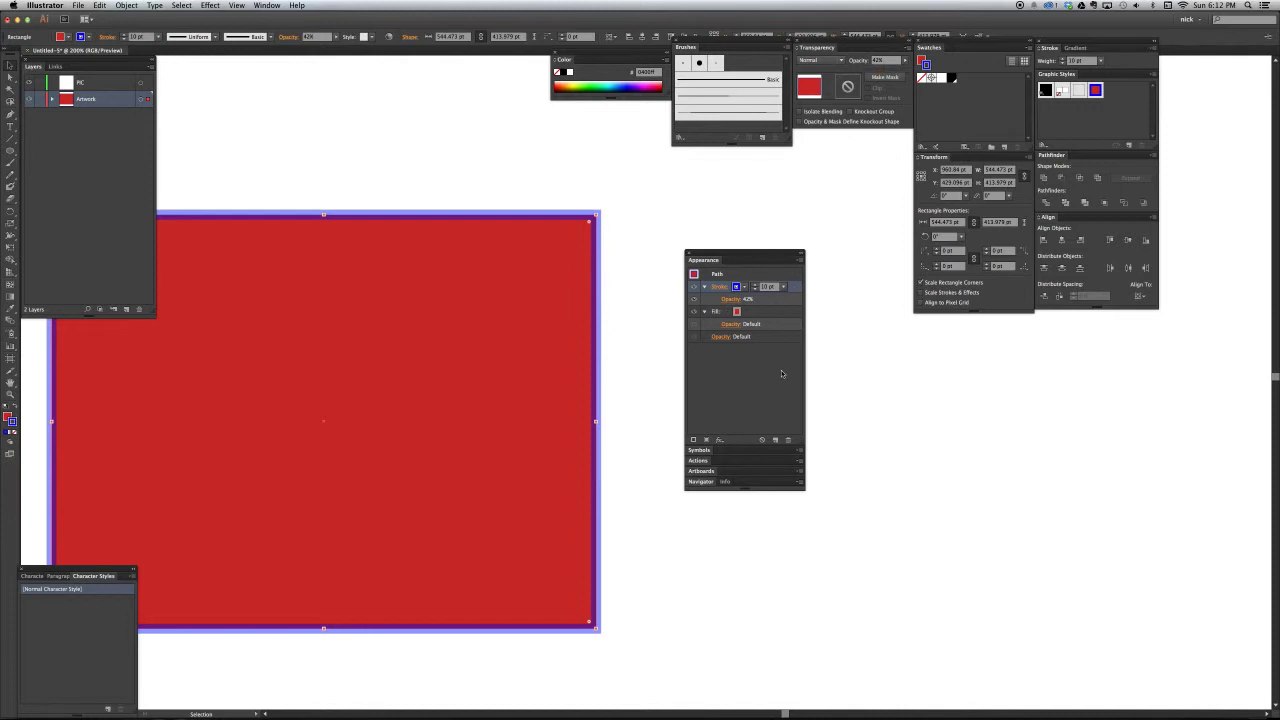
Step: Inspect the separate opacity settings of the rectangle's stroke and fill
{"action": "left_click", "coordinate": [731, 300]}
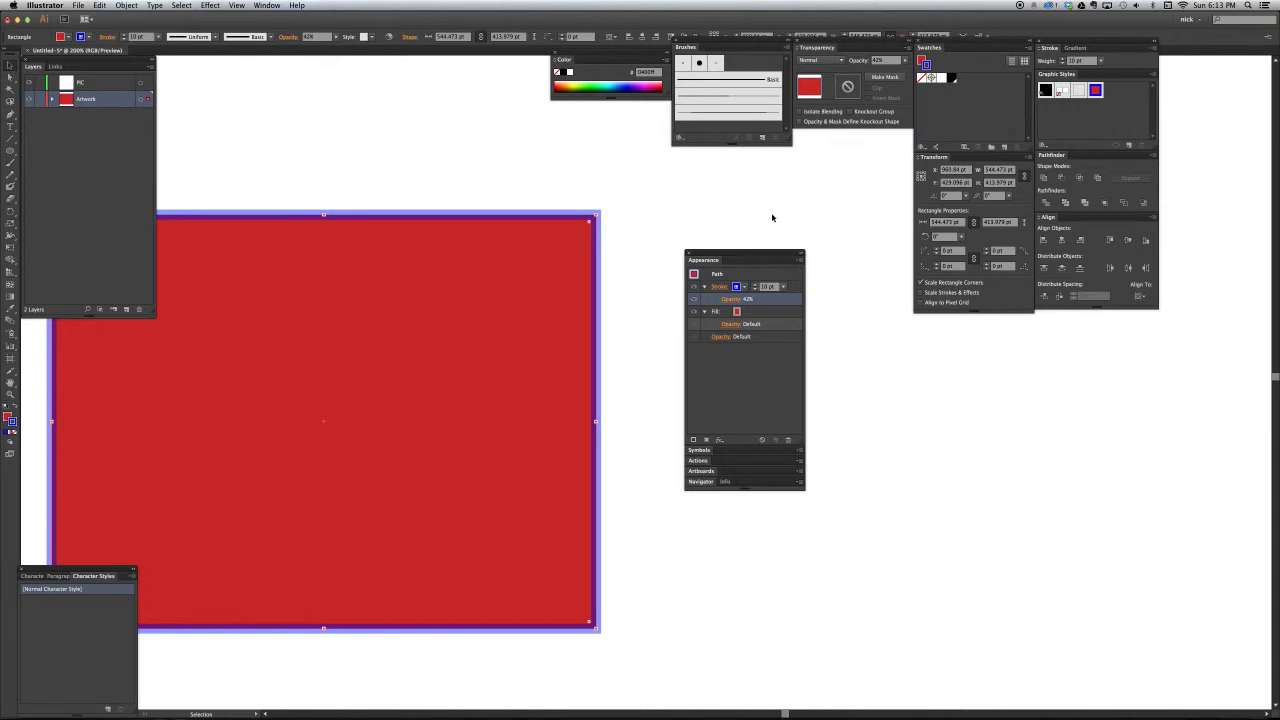
{"action": "left_click", "coordinate": [732, 325]}
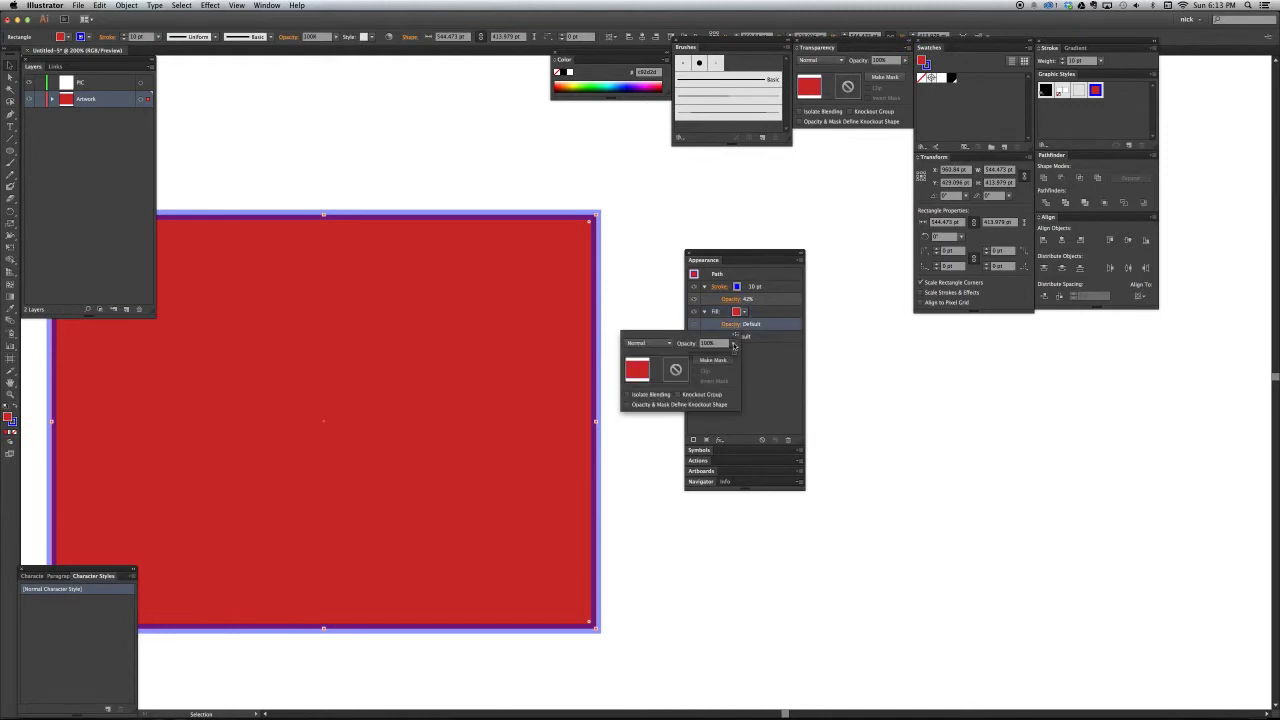
{"action": "left_click_drag", "start_coordinate": [734, 345], "coordinate": [761, 367]}
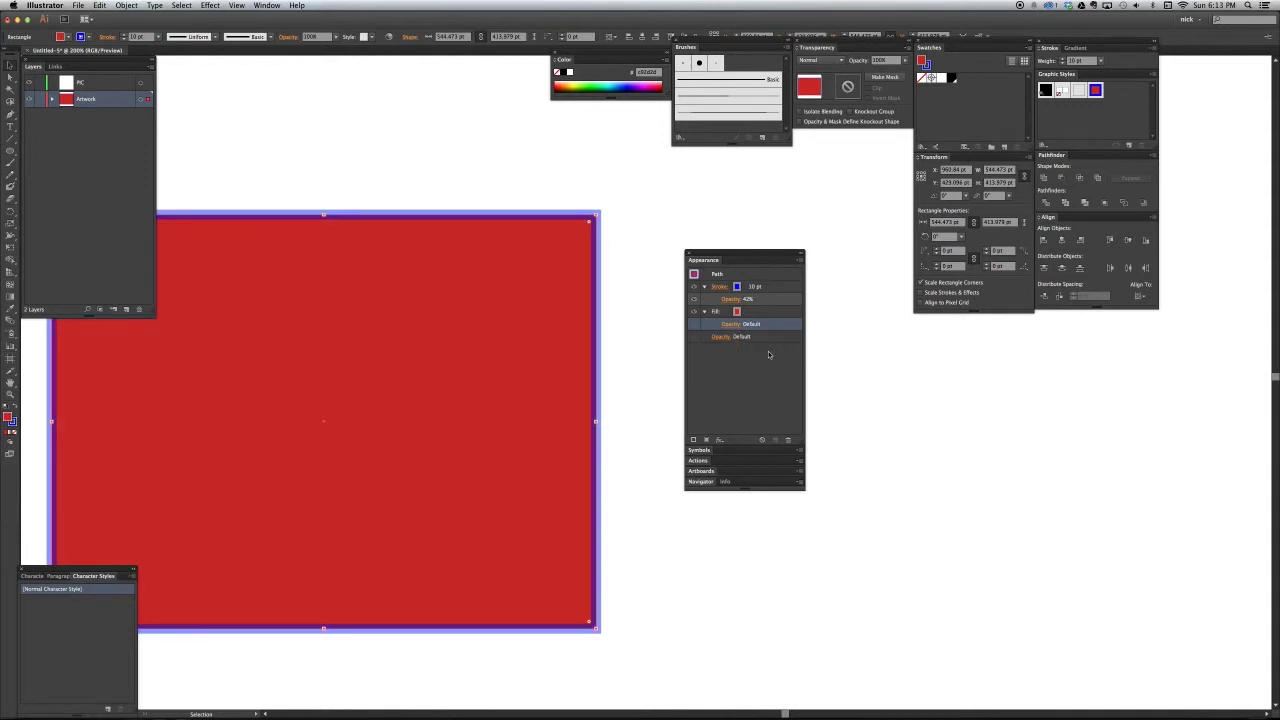
Step: Set the weight of the rectangle's blue stroke to 16 pt
{"action": "left_click", "coordinate": [766, 287]}
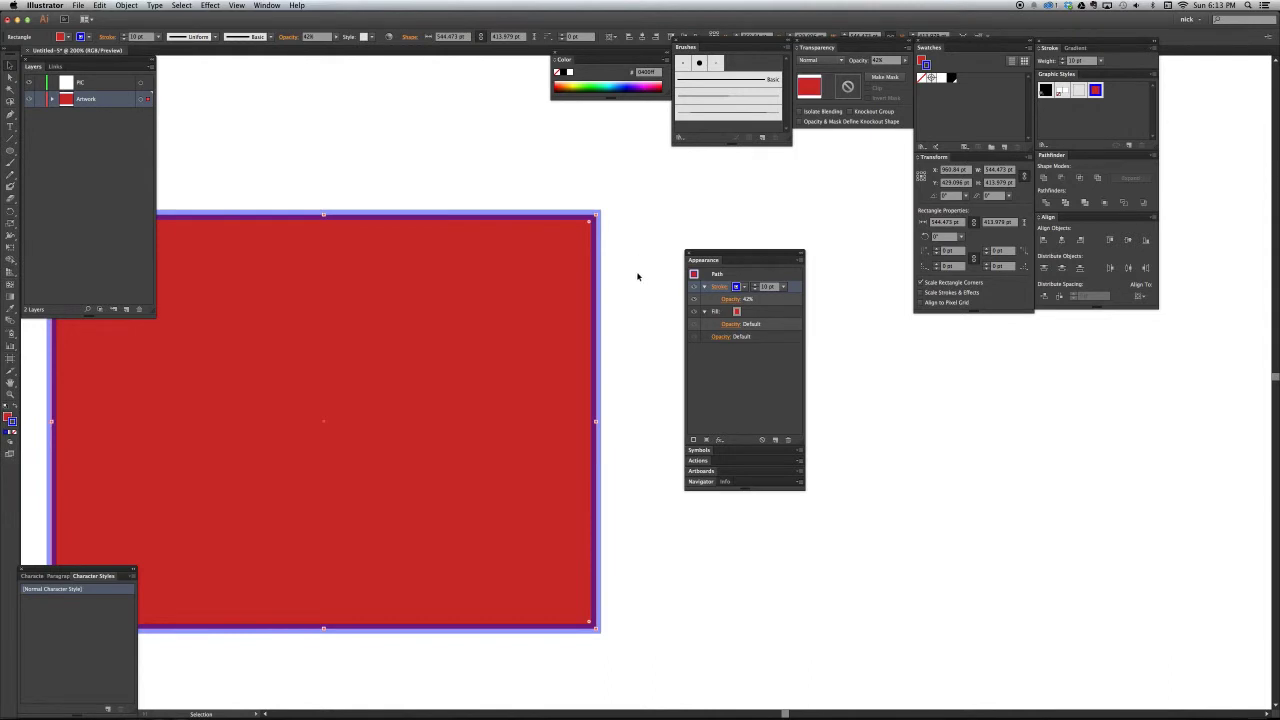
{"action": "left_click", "coordinate": [756, 285]}
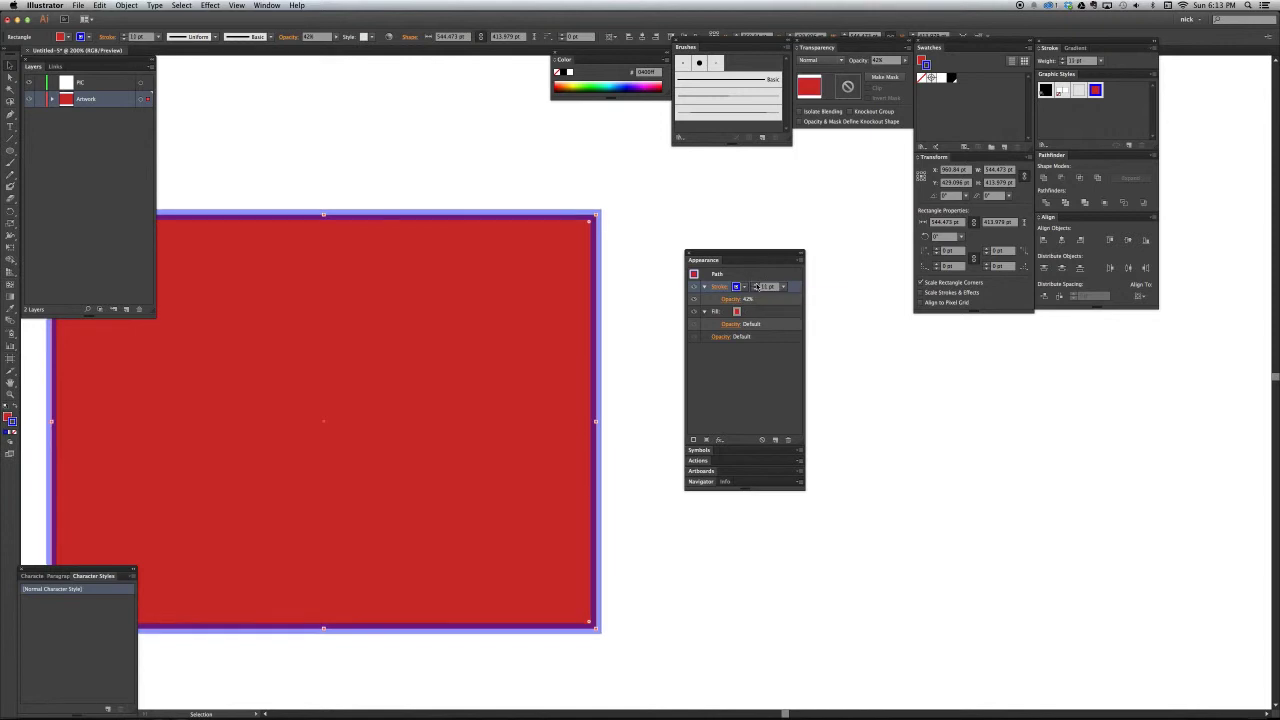
{"action": "left_click", "coordinate": [756, 285]}
{"action": "left_click", "coordinate": [756, 285]}
{"action": "left_click", "coordinate": [756, 285]}
{"action": "left_click", "coordinate": [756, 286]}
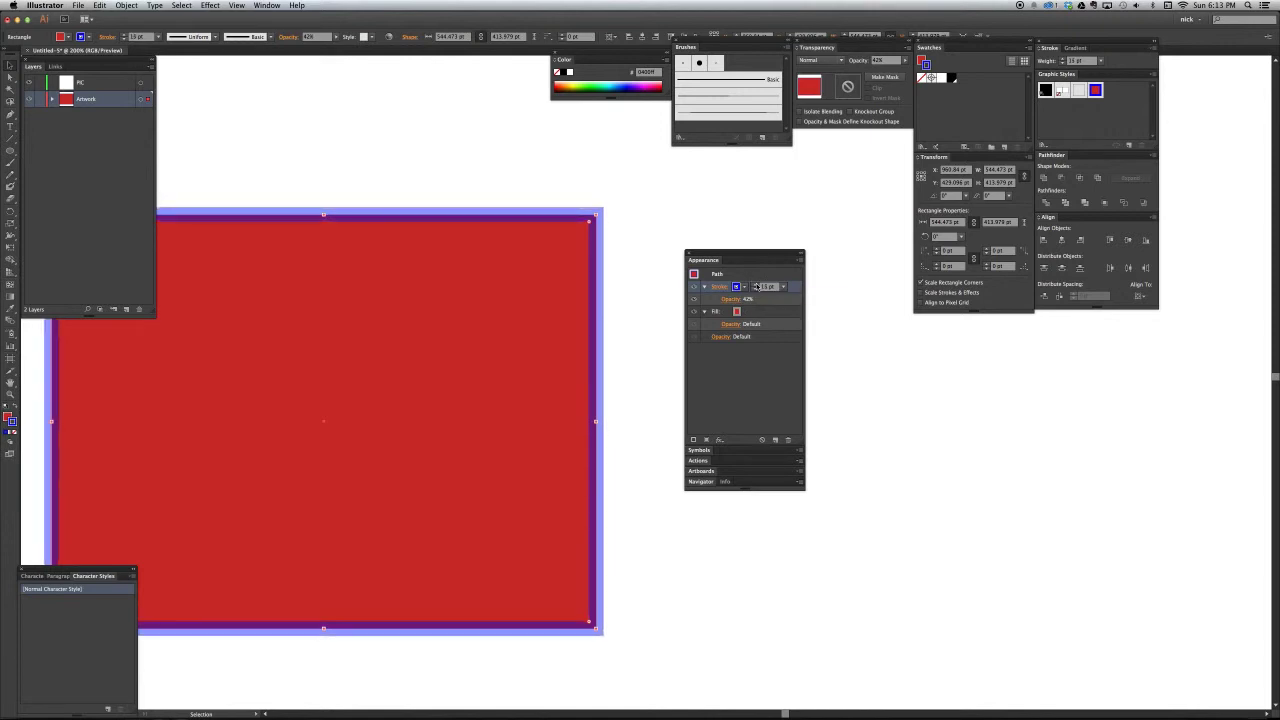
{"action": "left_click", "coordinate": [756, 286]}
{"action": "left_click", "coordinate": [756, 286]}
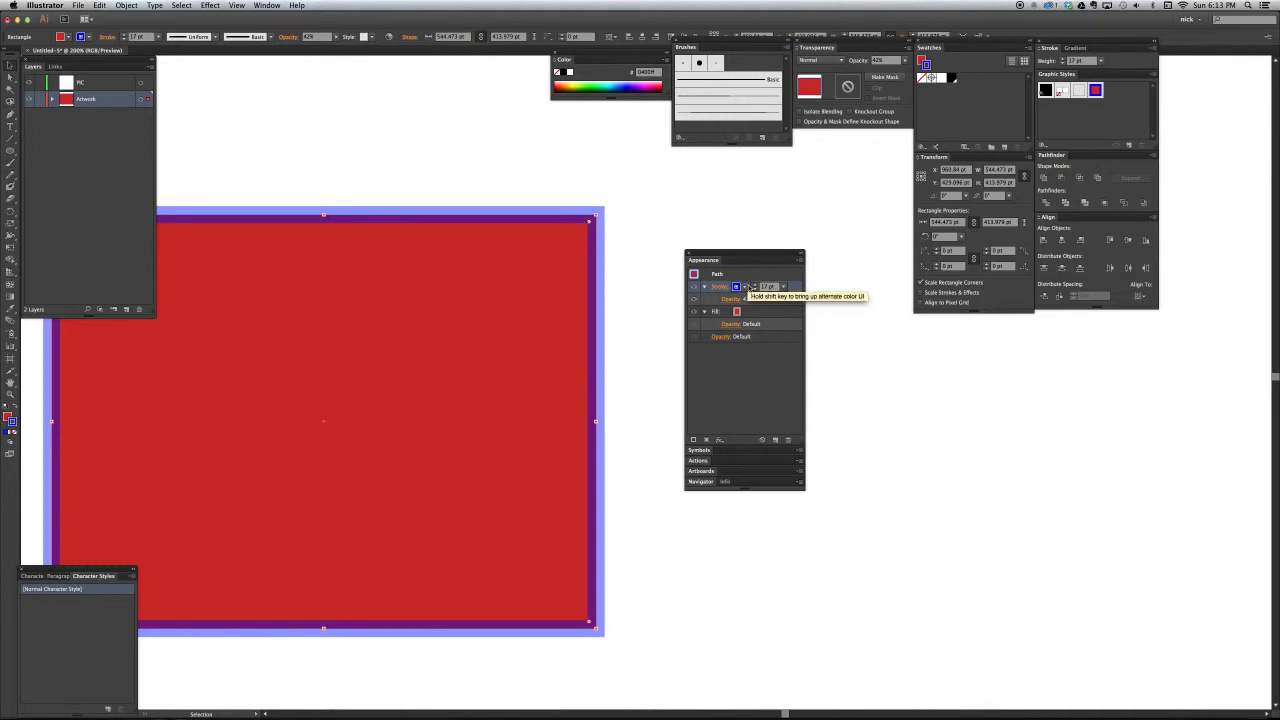
{"action": "left_click", "coordinate": [756, 286]}
{"action": "left_click", "coordinate": [756, 286]}
{"action": "left_click", "coordinate": [756, 286]}
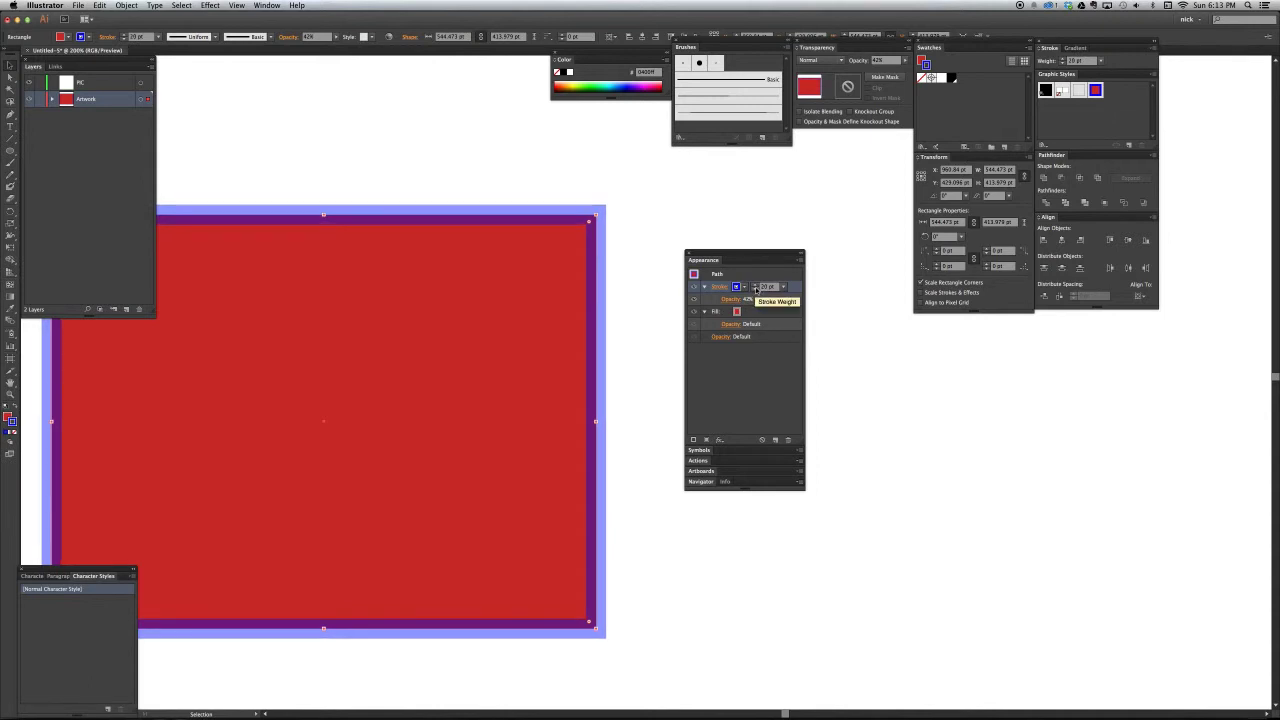
{"action": "left_click", "coordinate": [757, 290]}
{"action": "left_click", "coordinate": [757, 290]}
{"action": "left_click", "coordinate": [757, 290]}
{"action": "left_click", "coordinate": [757, 290]}
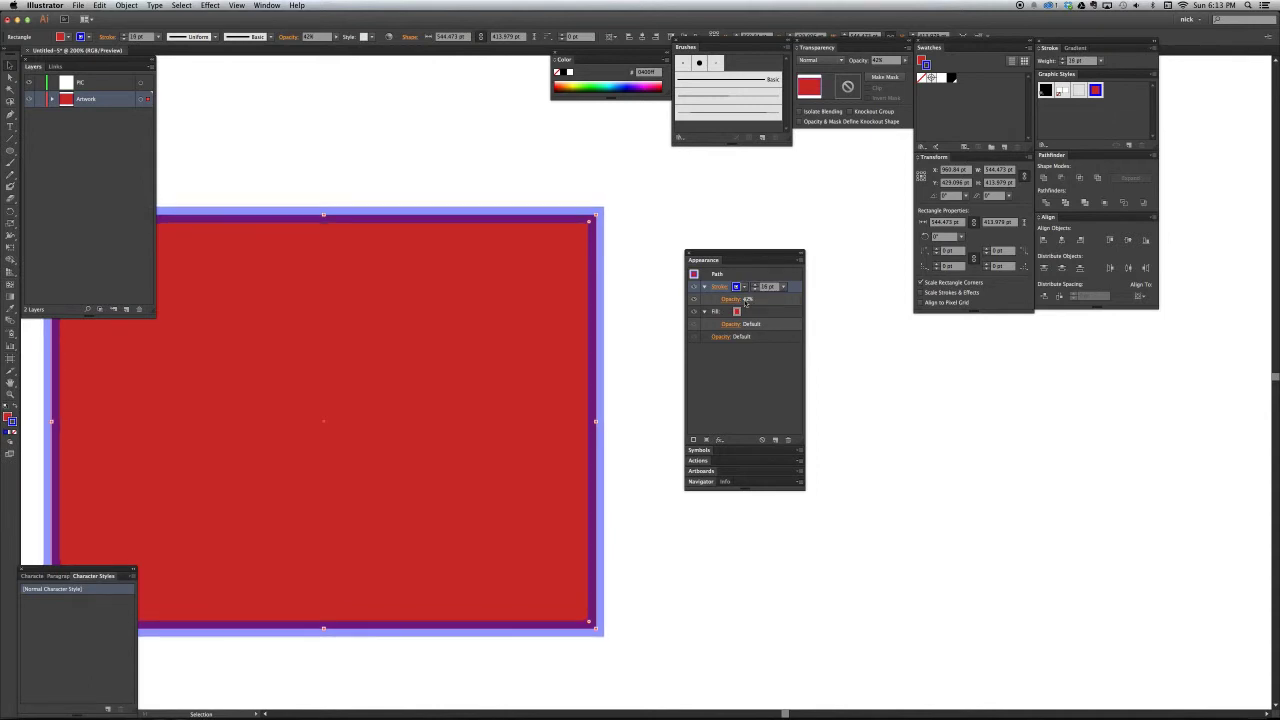
Step: Set the opacity of the rectangle's stroke back to 100%
{"action": "left_click", "coordinate": [729, 299]}
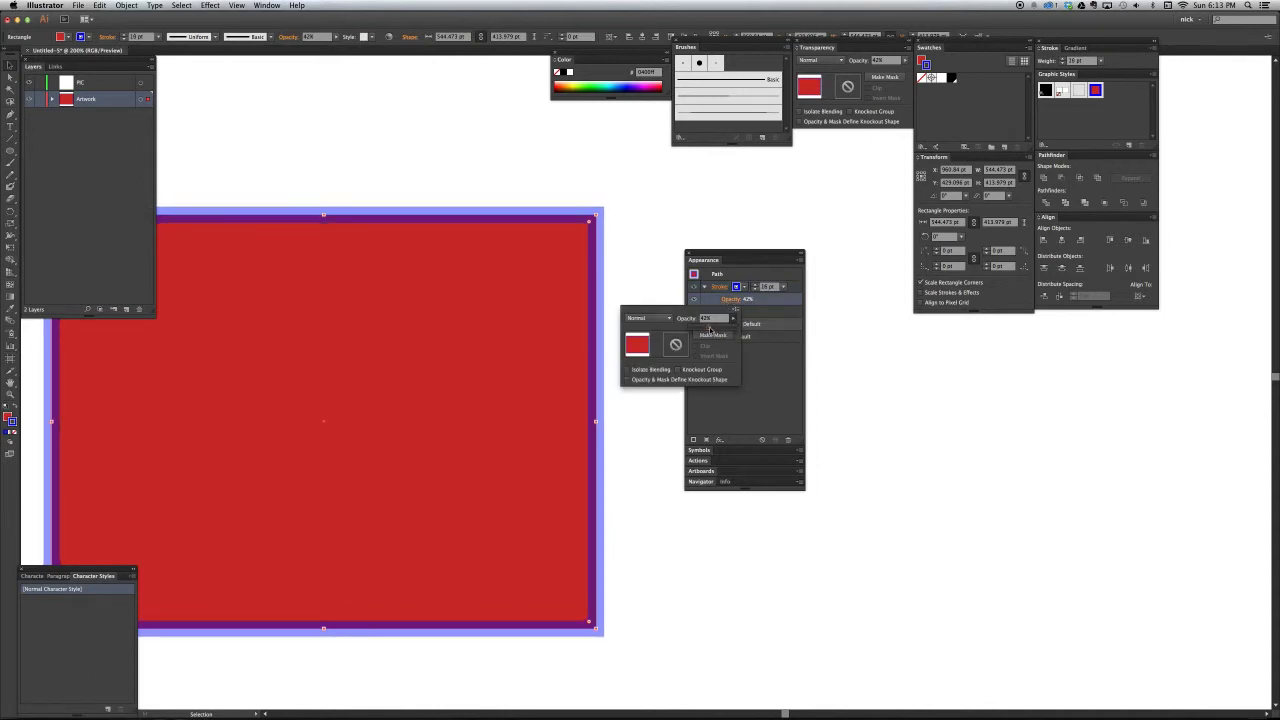
{"action": "left_click_drag", "start_coordinate": [710, 329], "coordinate": [746, 331]}
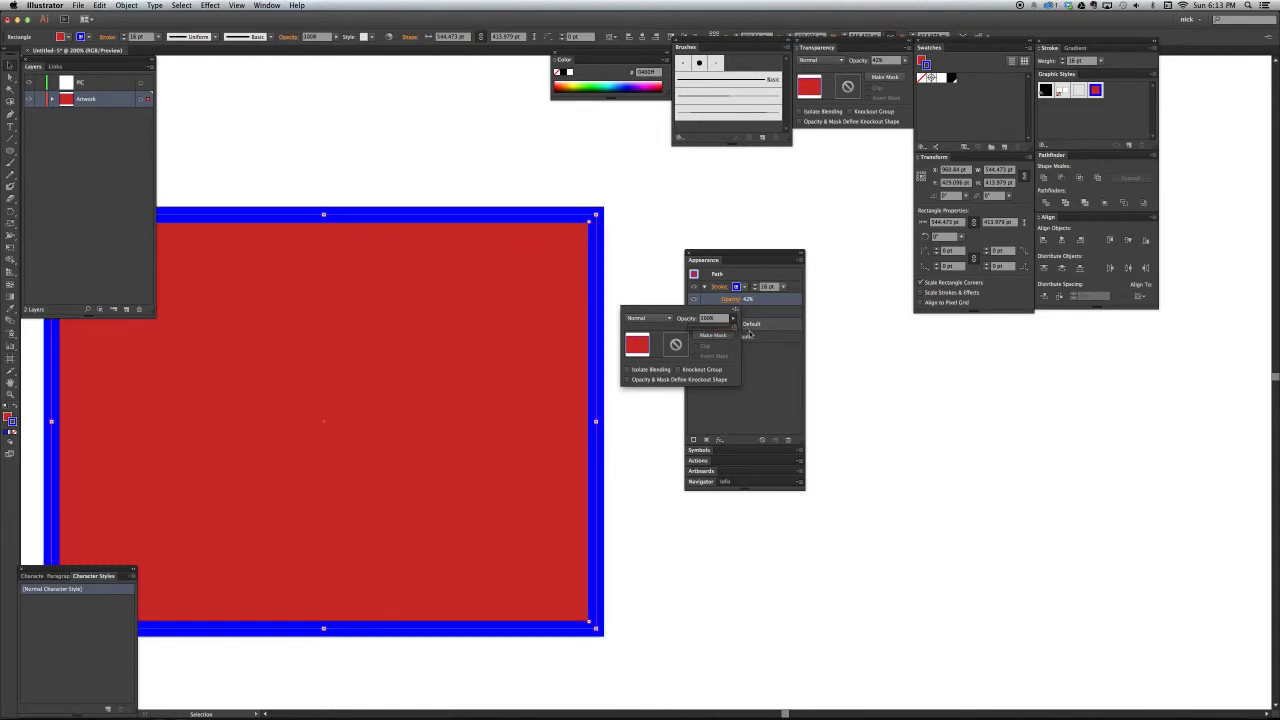
{"action": "left_click", "coordinate": [770, 288]}
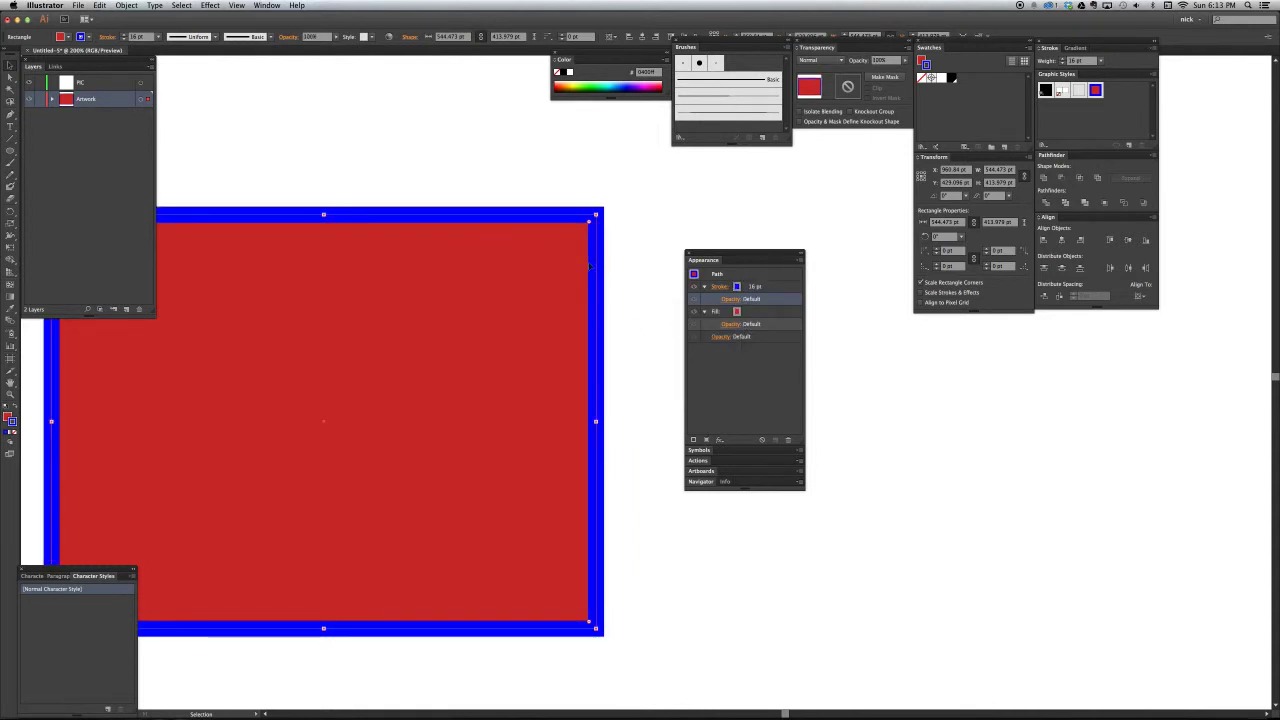
Step: Add the text "WORD" below the rectangle and enlarge it to about 521 by 207 pt
{"action": "key", "text": "super+minus"}
{"action": "key", "text": "super+minus"}
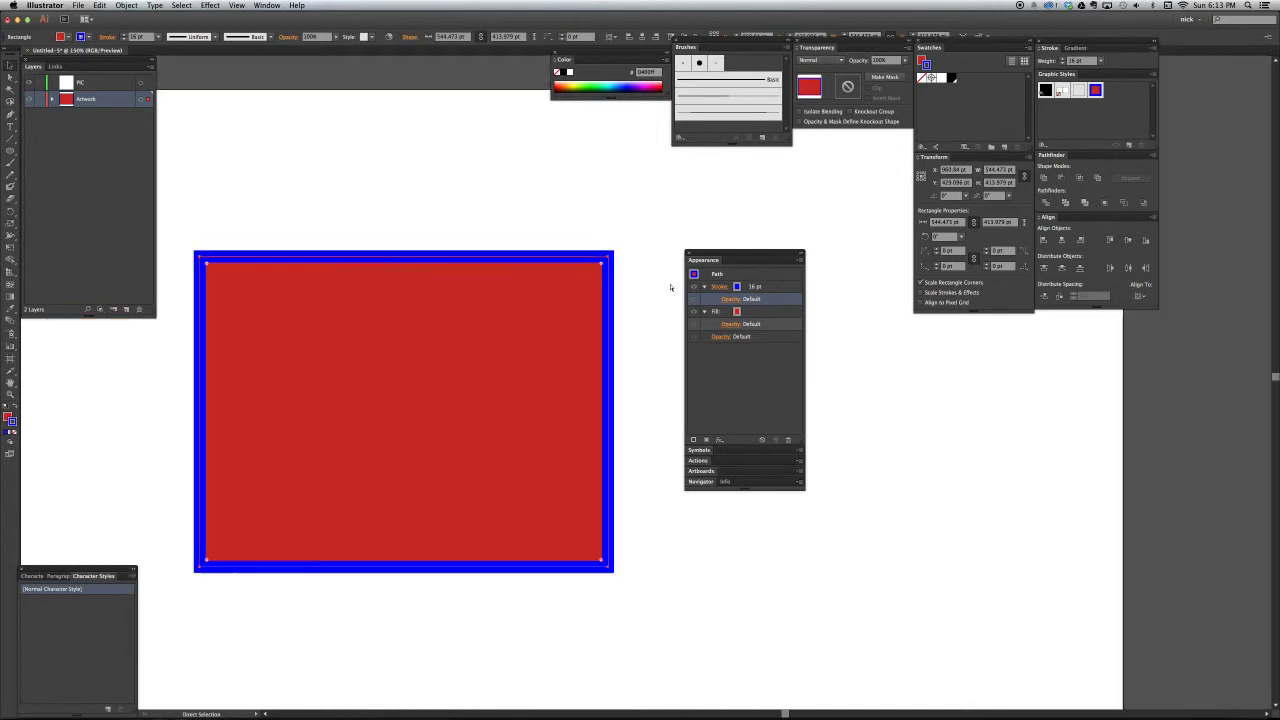
{"action": "left_click_drag", "start_coordinate": [553, 571], "coordinate": [557, 489]}
{"action": "key", "text": "t"}
{"action": "left_click", "coordinate": [426, 495]}
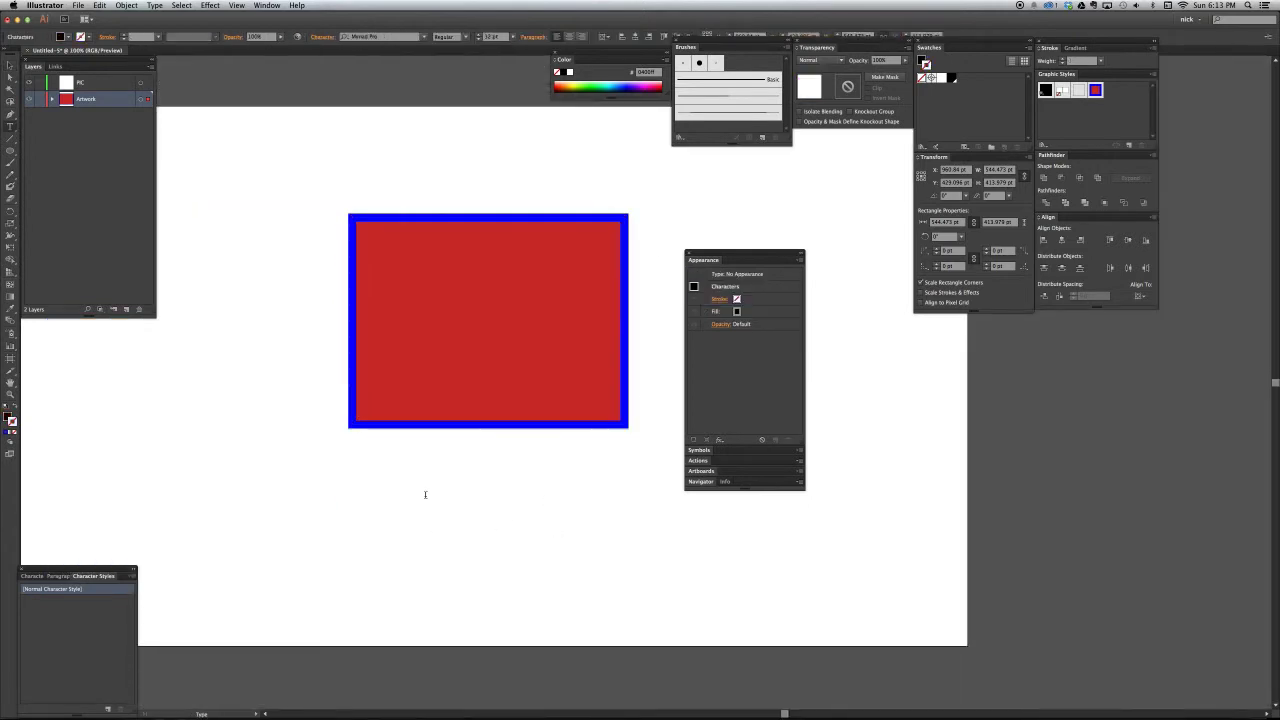
{"action": "type", "text": "WORDS"}
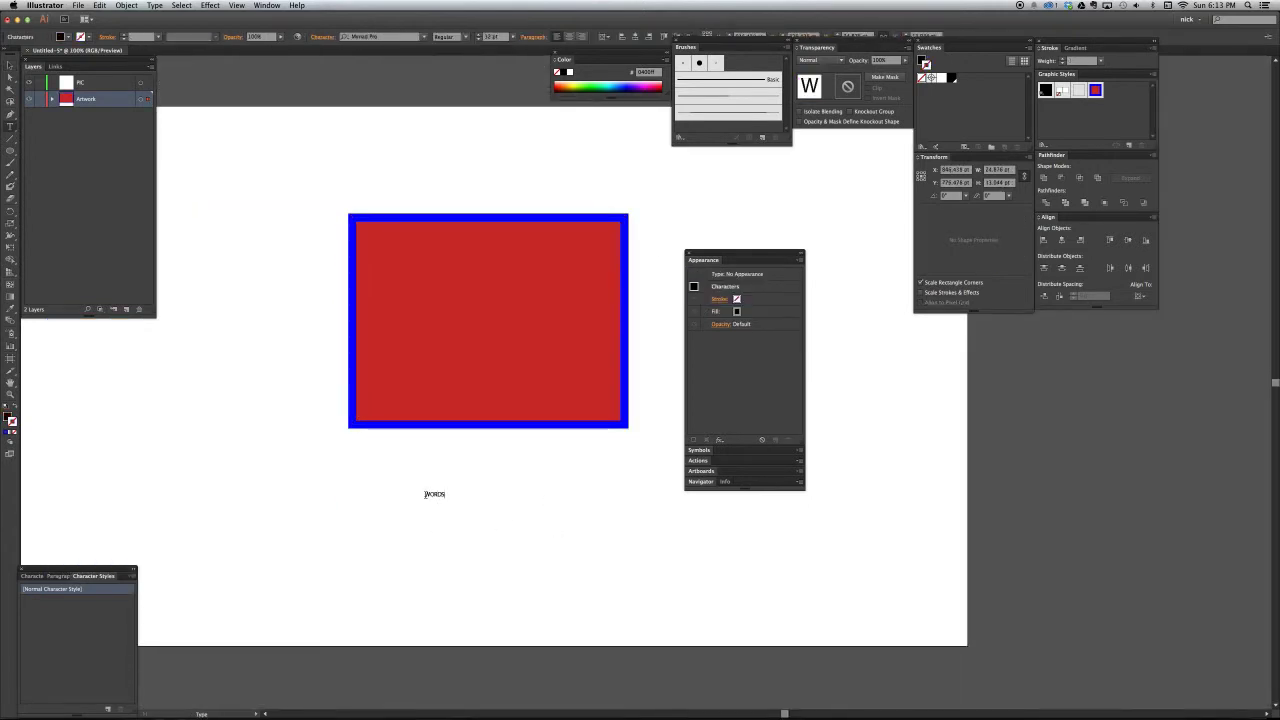
{"action": "key", "text": "BackSpace"}
{"action": "key", "text": "Escape"}
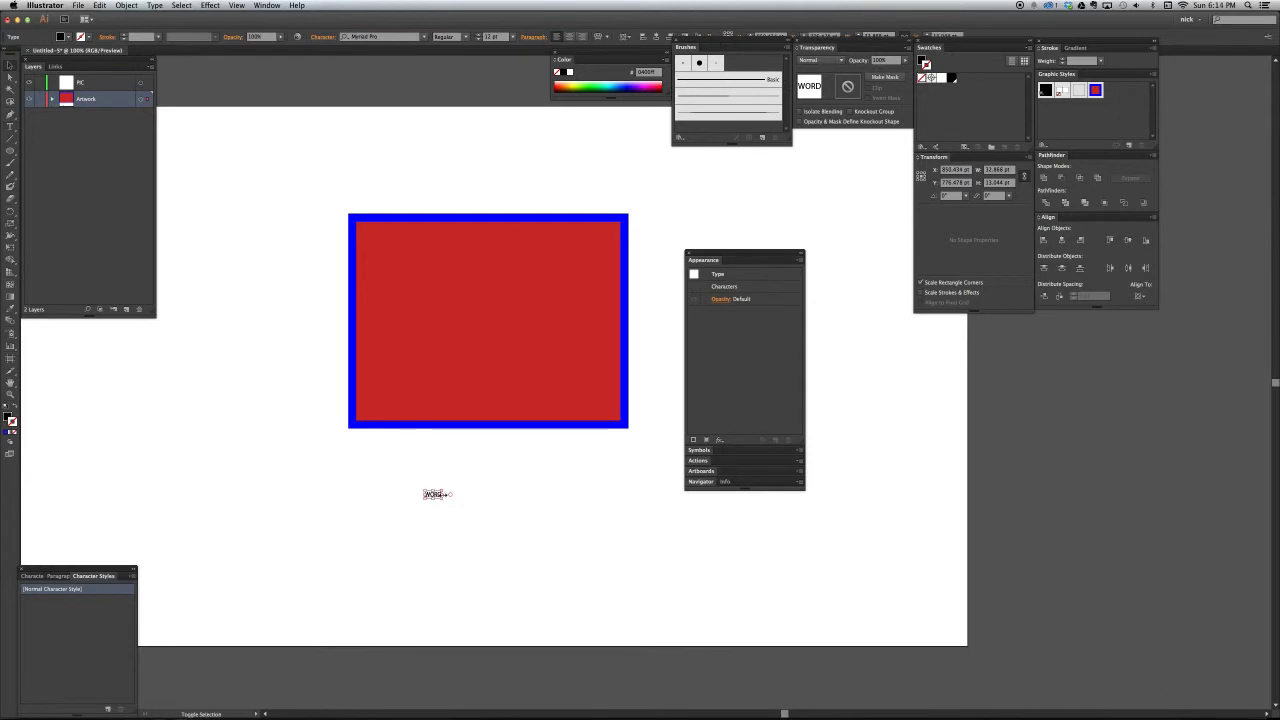
{"action": "left_click_drag", "start_coordinate": [443, 495], "coordinate": [687, 495]}
{"action": "left_click_drag", "start_coordinate": [603, 495], "coordinate": [551, 495]}
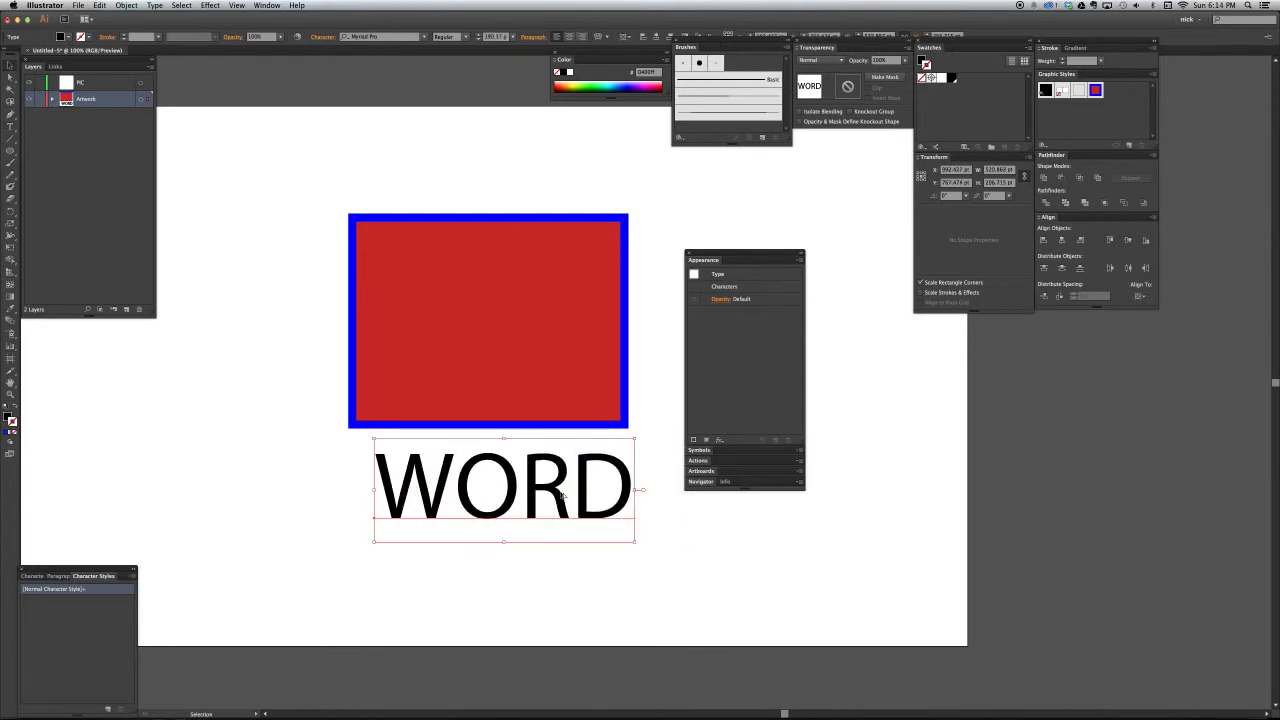
Step: Save the rectangle's red fill and 16 pt blue stroke as a new graphic style, and deselect everything
{"action": "key", "text": "super+equal"}
{"action": "key", "text": "space"}
{"action": "left_click_drag", "start_coordinate": [644, 202], "coordinate": [585, 240]}
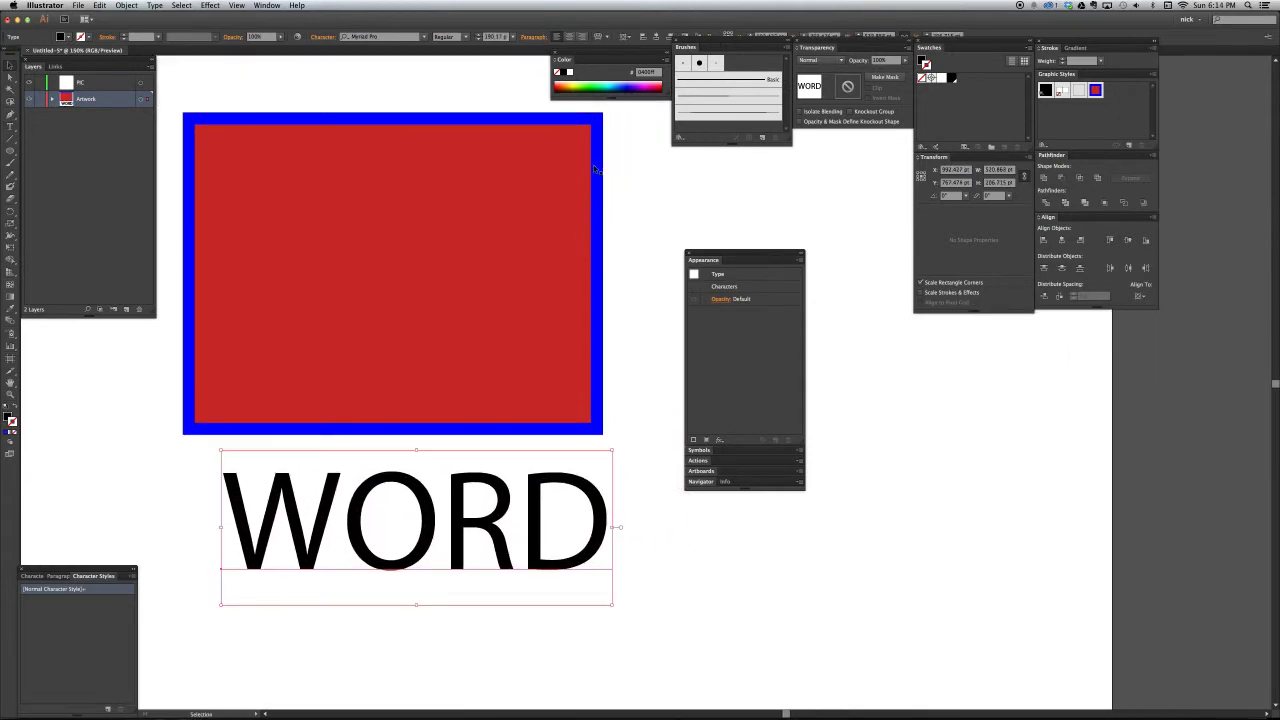
{"action": "left_click_drag", "start_coordinate": [576, 176], "coordinate": [1090, 115]}
{"action": "left_click", "coordinate": [706, 548]}
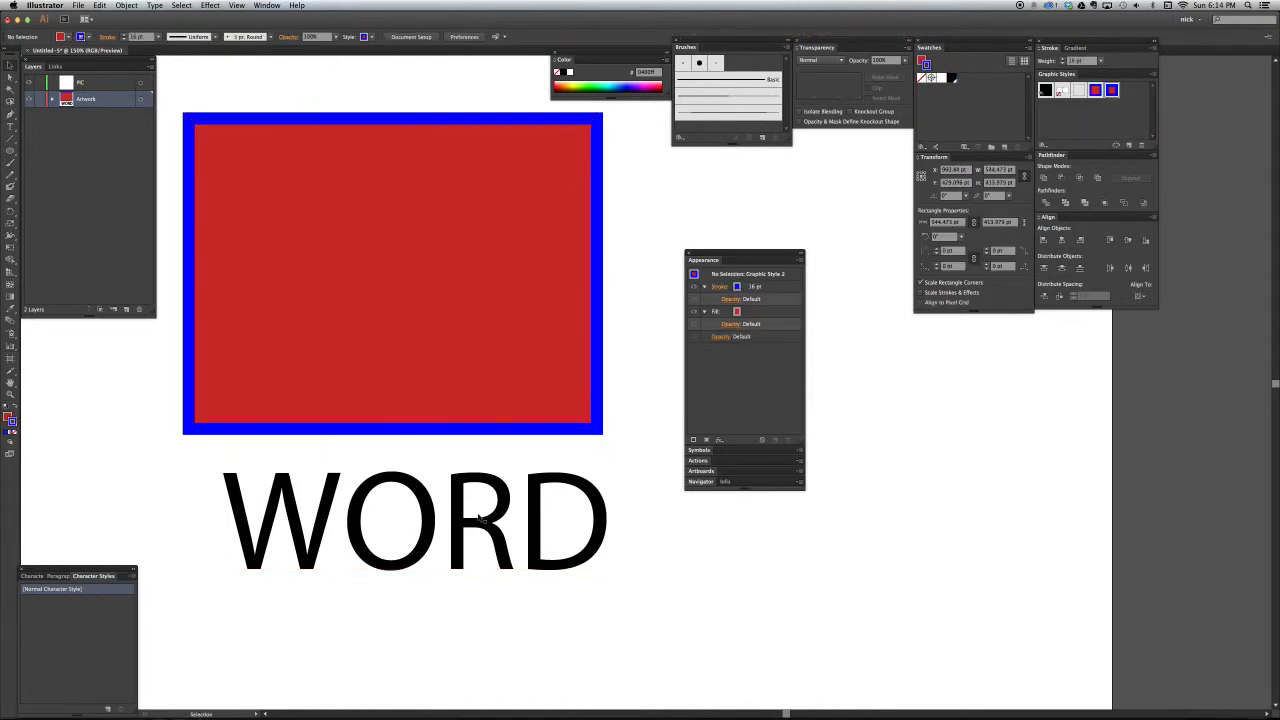
Step: Select the "WORD" text and move it slightly left beneath the rectangle
{"action": "left_click", "coordinate": [461, 517]}
{"action": "mouse_move", "coordinate": [461, 517]}
{"action": "left_mouse_down"}
{"action": "mouse_move", "coordinate": [433, 526]}
{"action": "mouse_move", "coordinate": [449, 505]}
{"action": "left_mouse_up"}
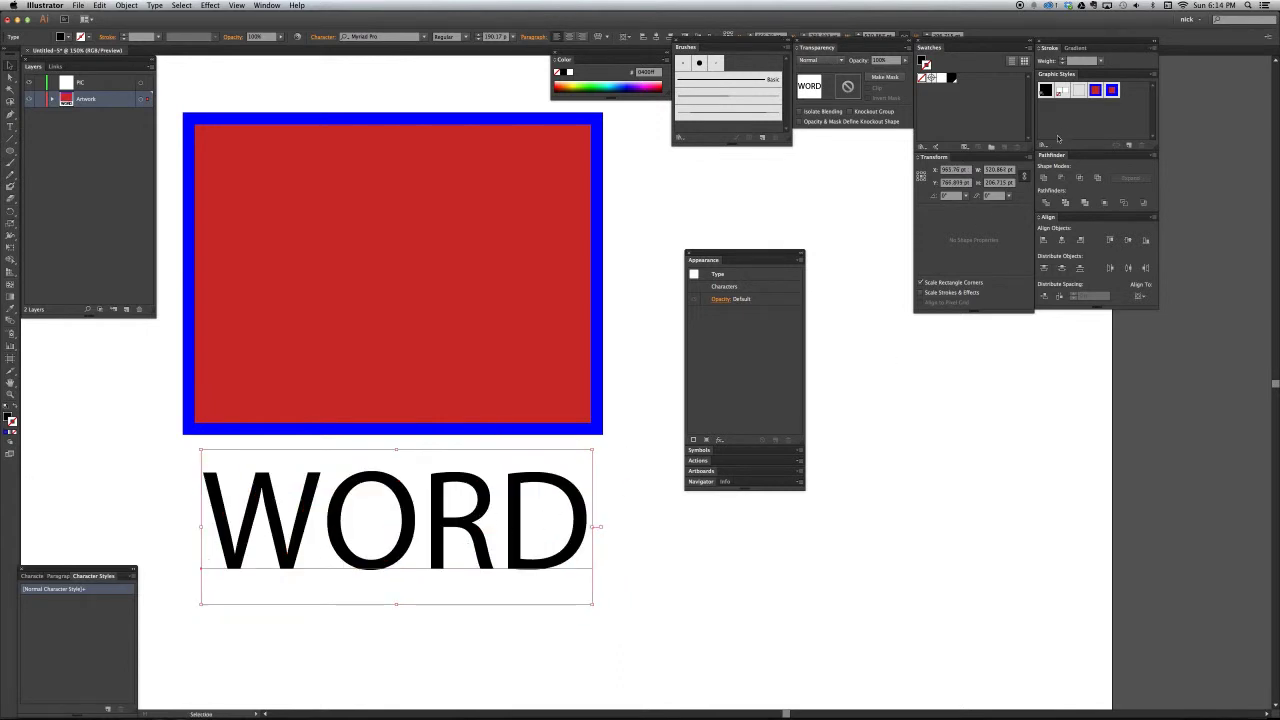
Step: Apply the saved red-fill, blue-stroke graphic style to the "WORD" text and view its stroke options
{"action": "left_click", "coordinate": [1112, 91]}
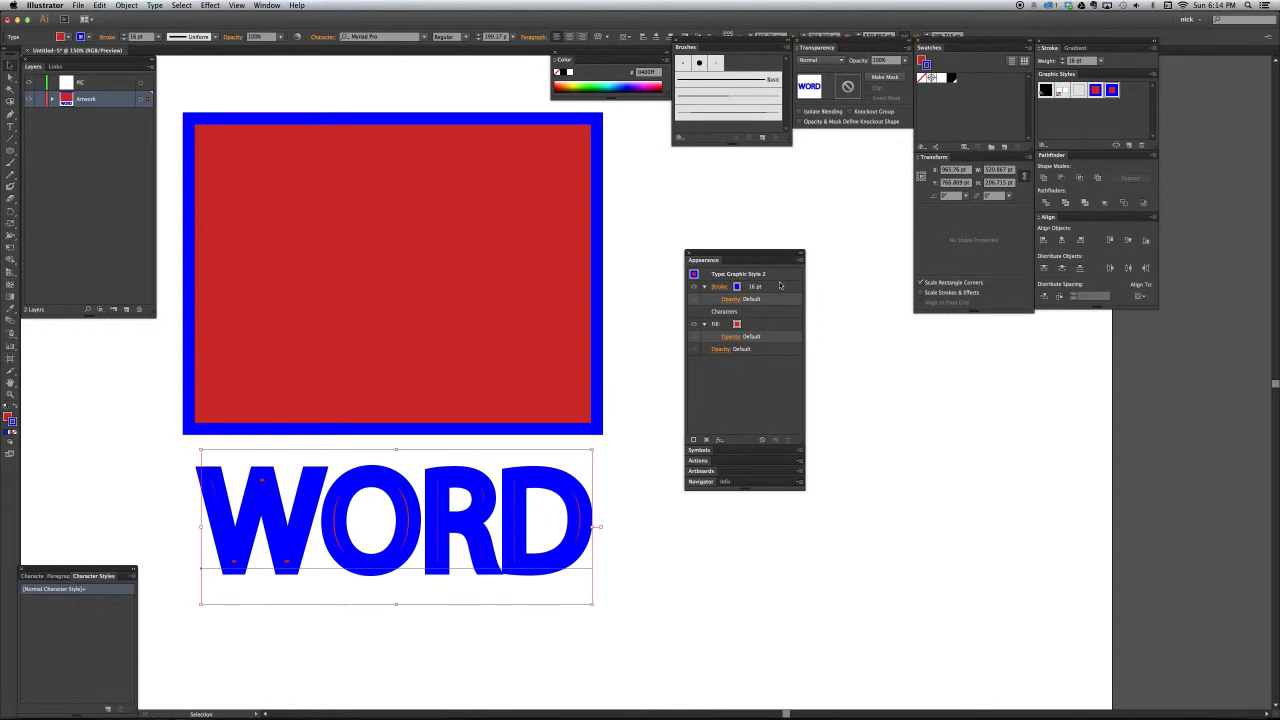
{"action": "left_click", "coordinate": [780, 286]}
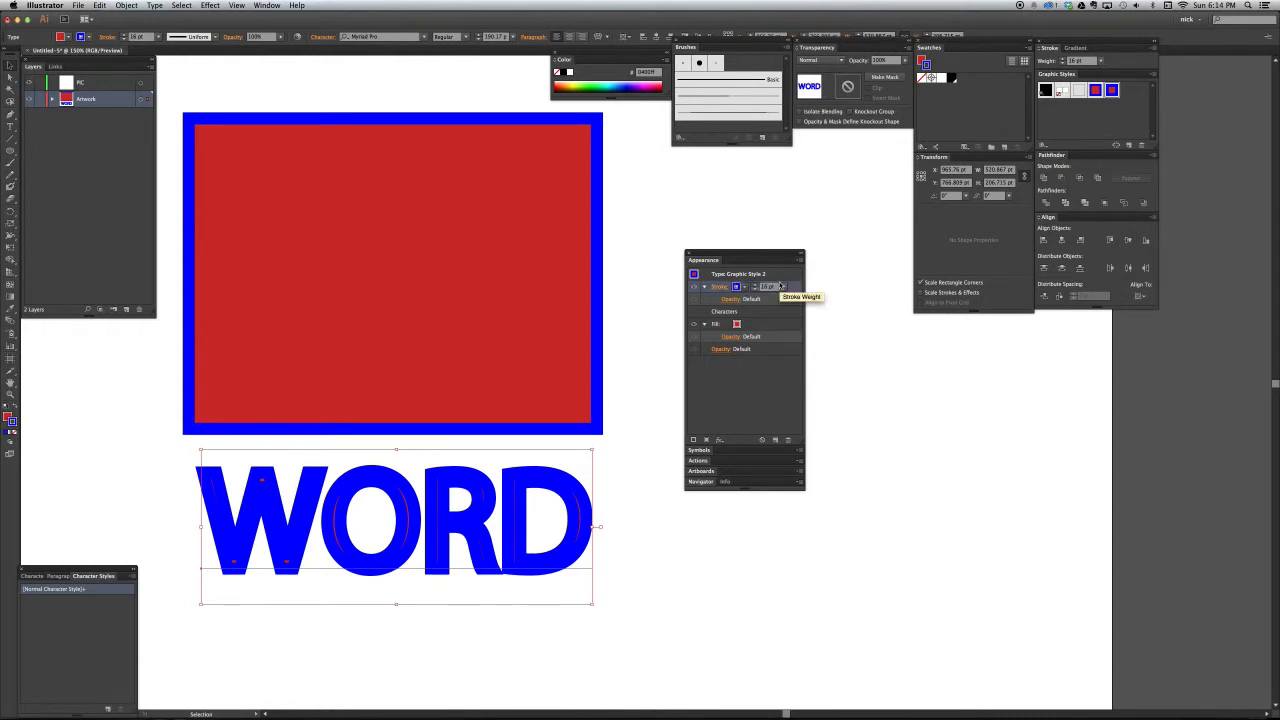
{"action": "left_click", "coordinate": [715, 287]}
{"action": "left_click", "coordinate": [771, 384]}
{"action": "left_click", "coordinate": [718, 287]}
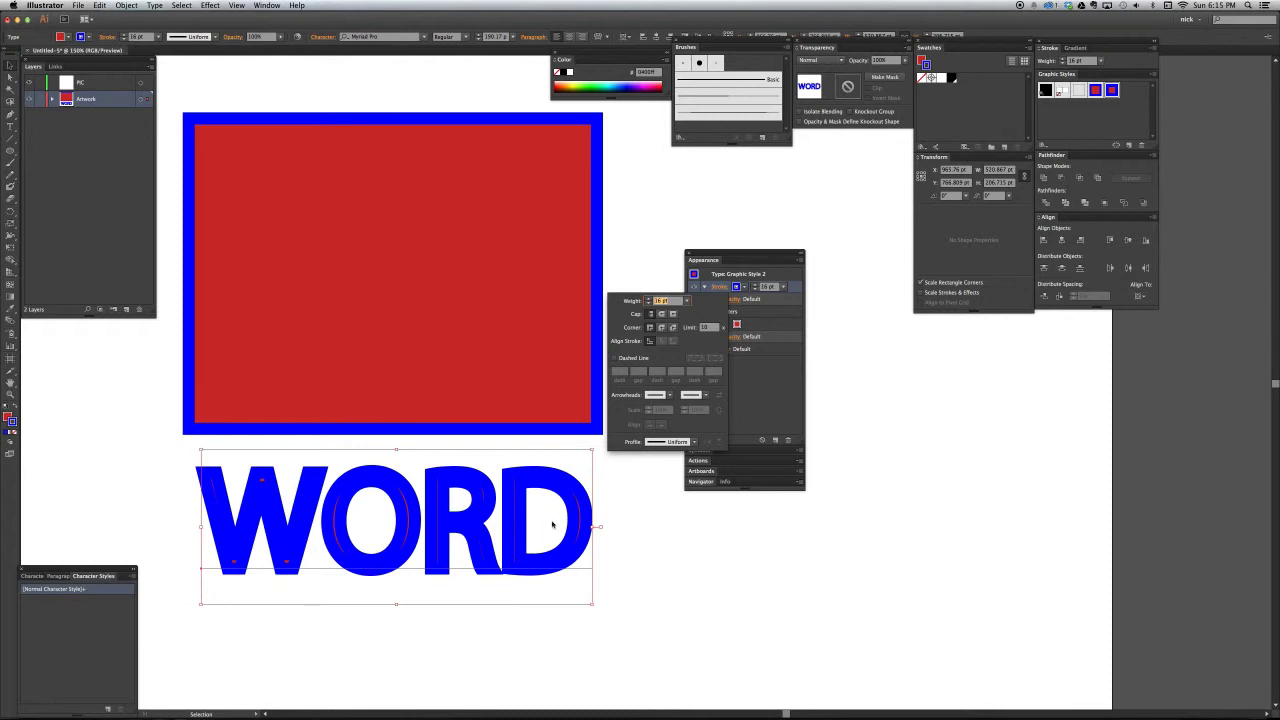
{"action": "left_click", "coordinate": [722, 531]}
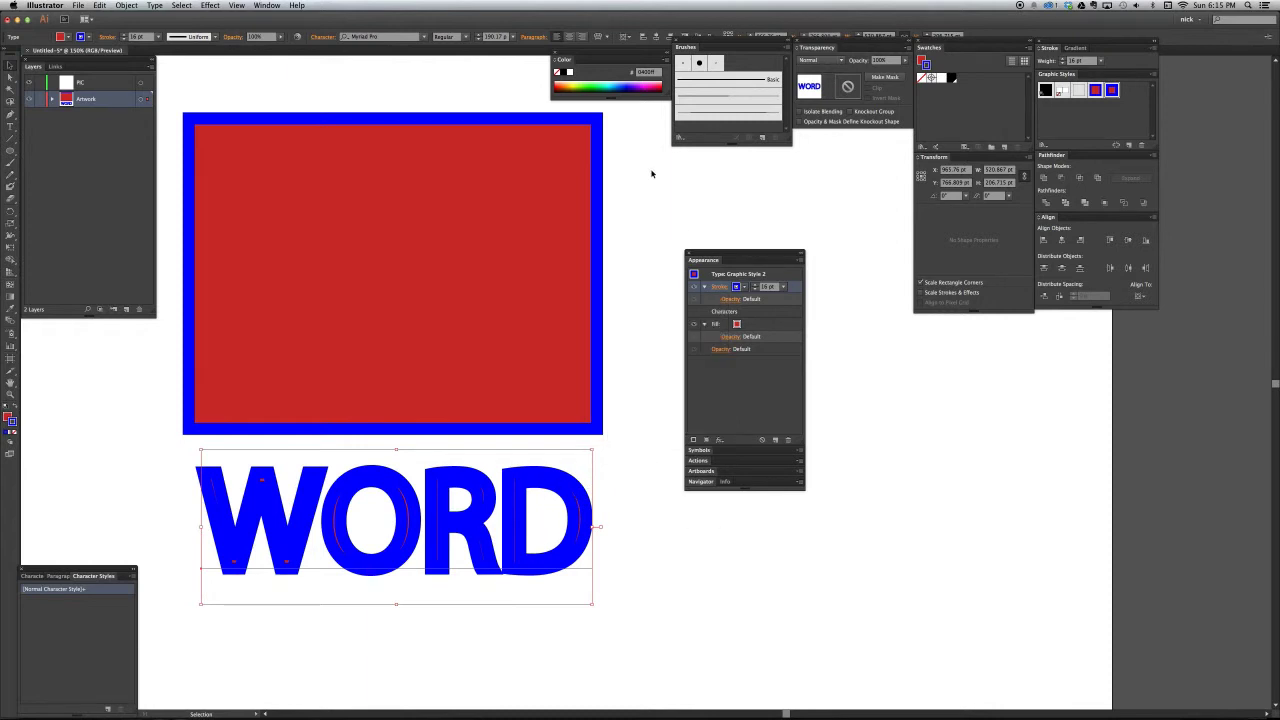
Step: Try the rectangle's stroke aligned to the inside, and set its alignment to the outside
{"action": "left_click", "coordinate": [557, 192]}
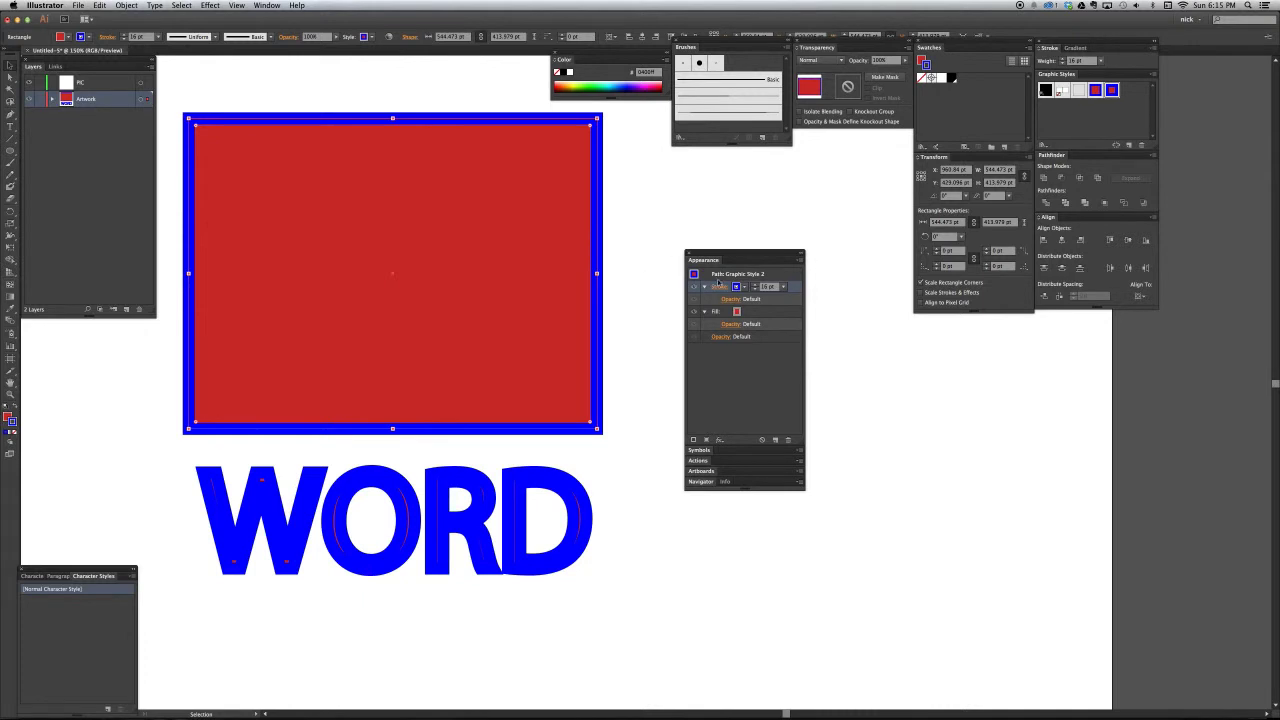
{"action": "left_click", "coordinate": [718, 287]}
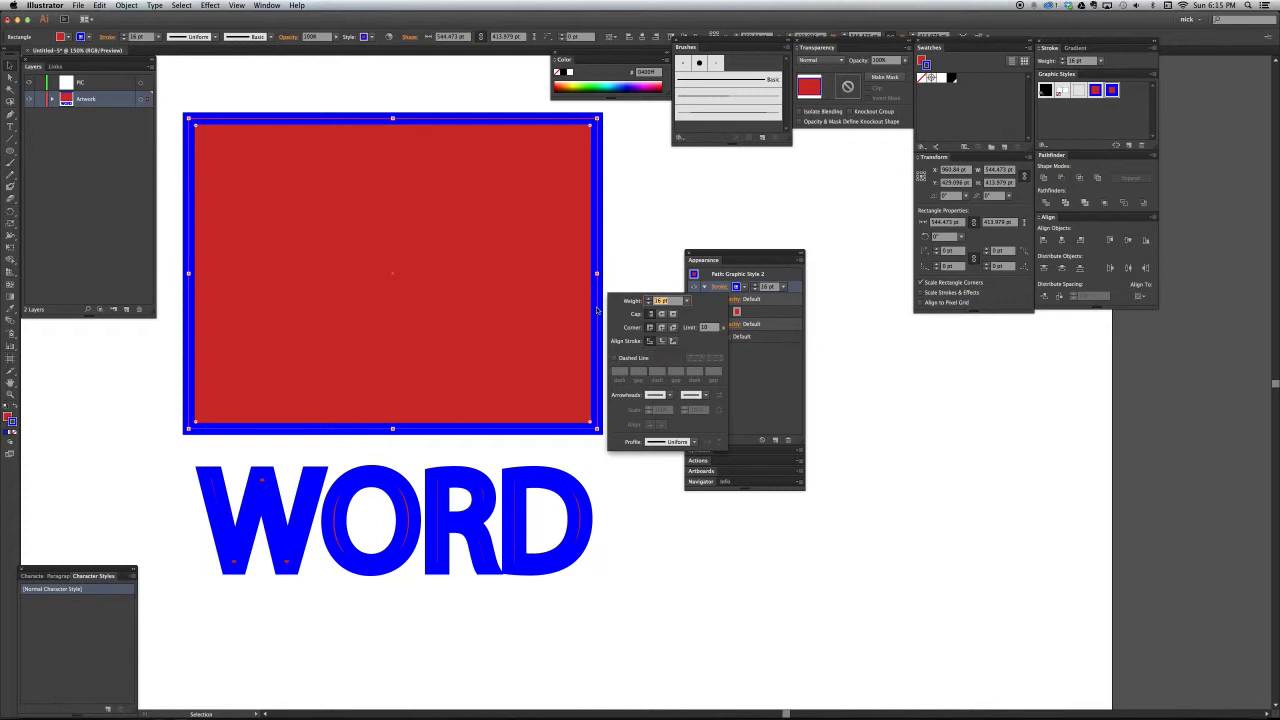
{"action": "left_click", "coordinate": [662, 341]}
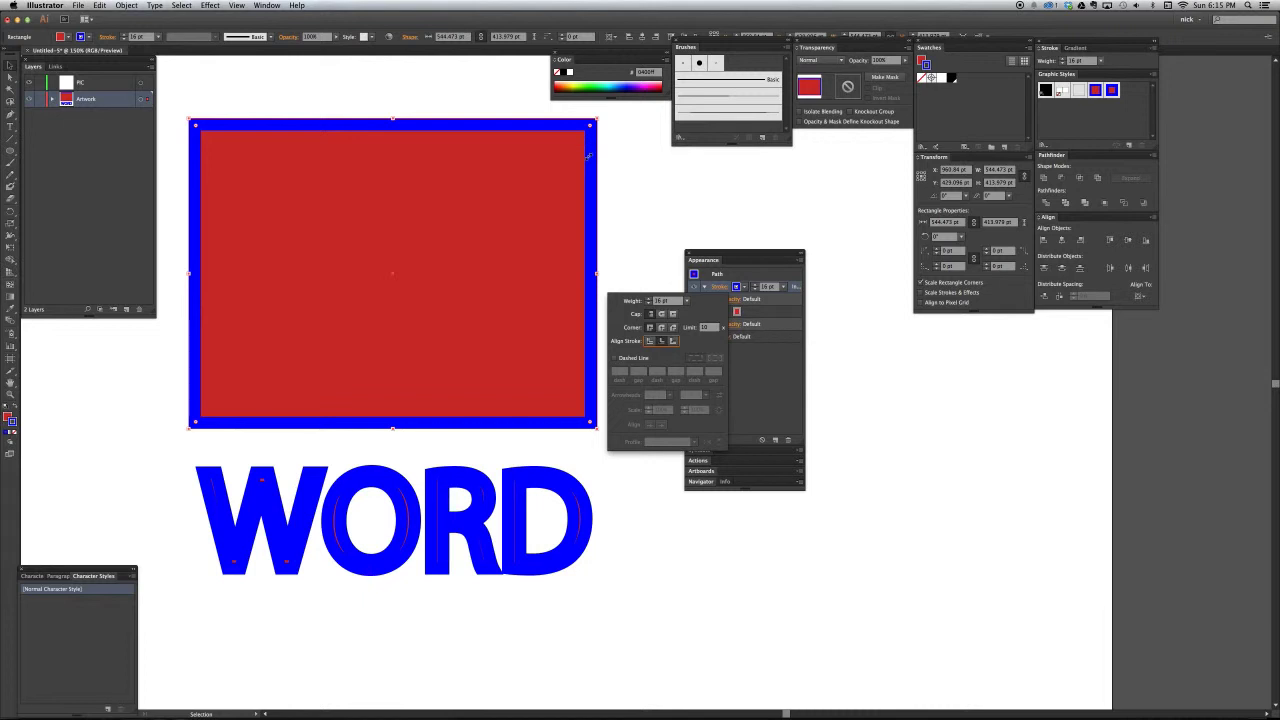
{"action": "left_click", "coordinate": [673, 341]}
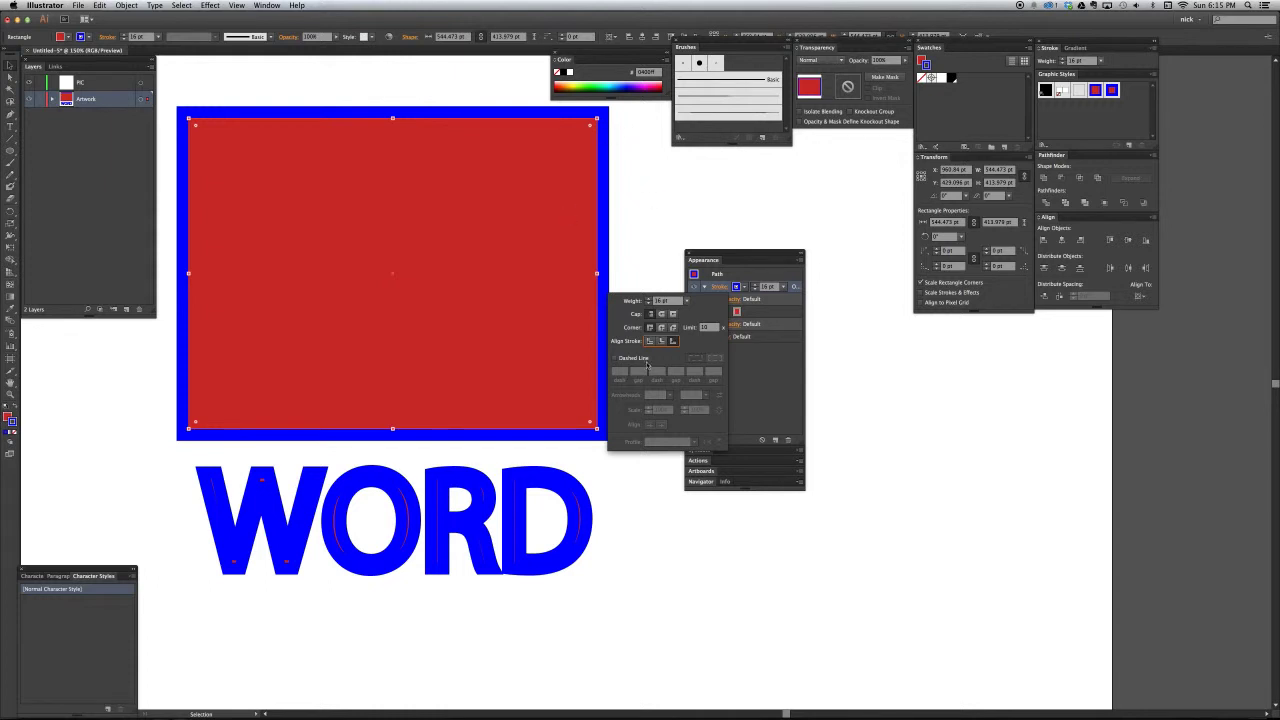
Step: Move the "WORD" text's blue stroke beneath its red fill and save the appearance as a new graphic style
{"action": "left_click", "coordinate": [521, 495]}
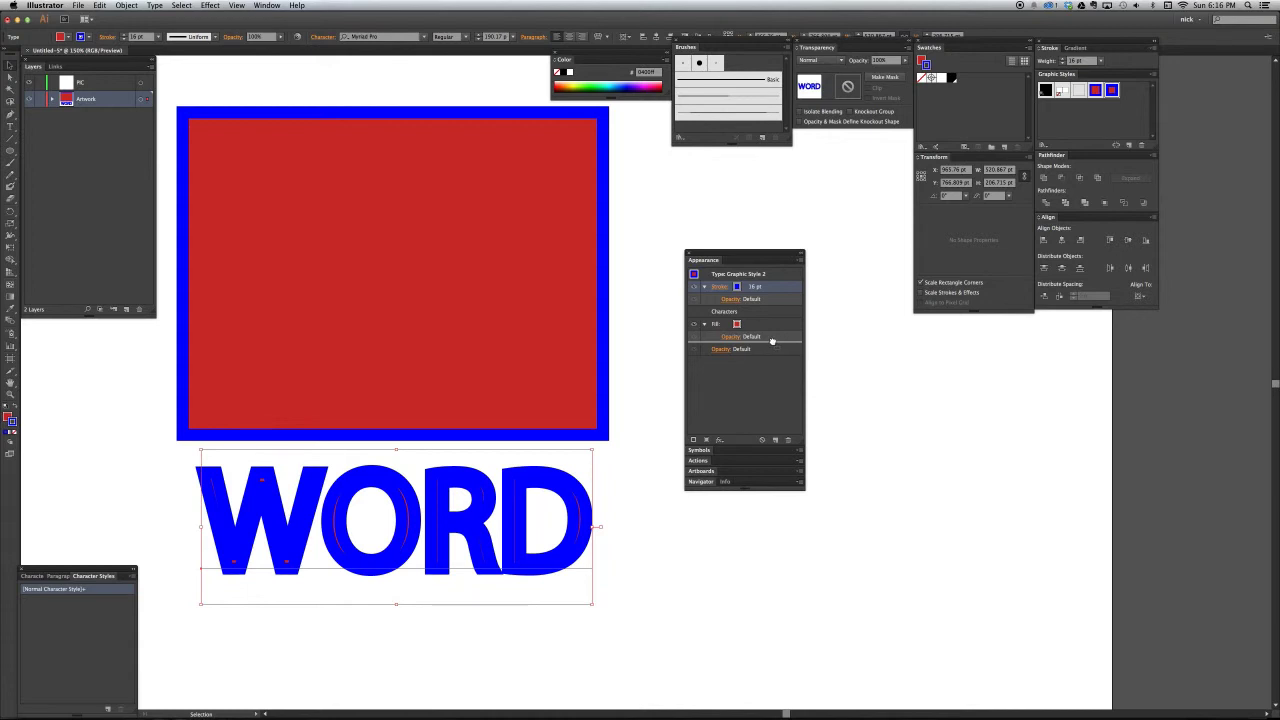
{"action": "left_click_drag", "start_coordinate": [772, 341], "coordinate": [773, 344]}
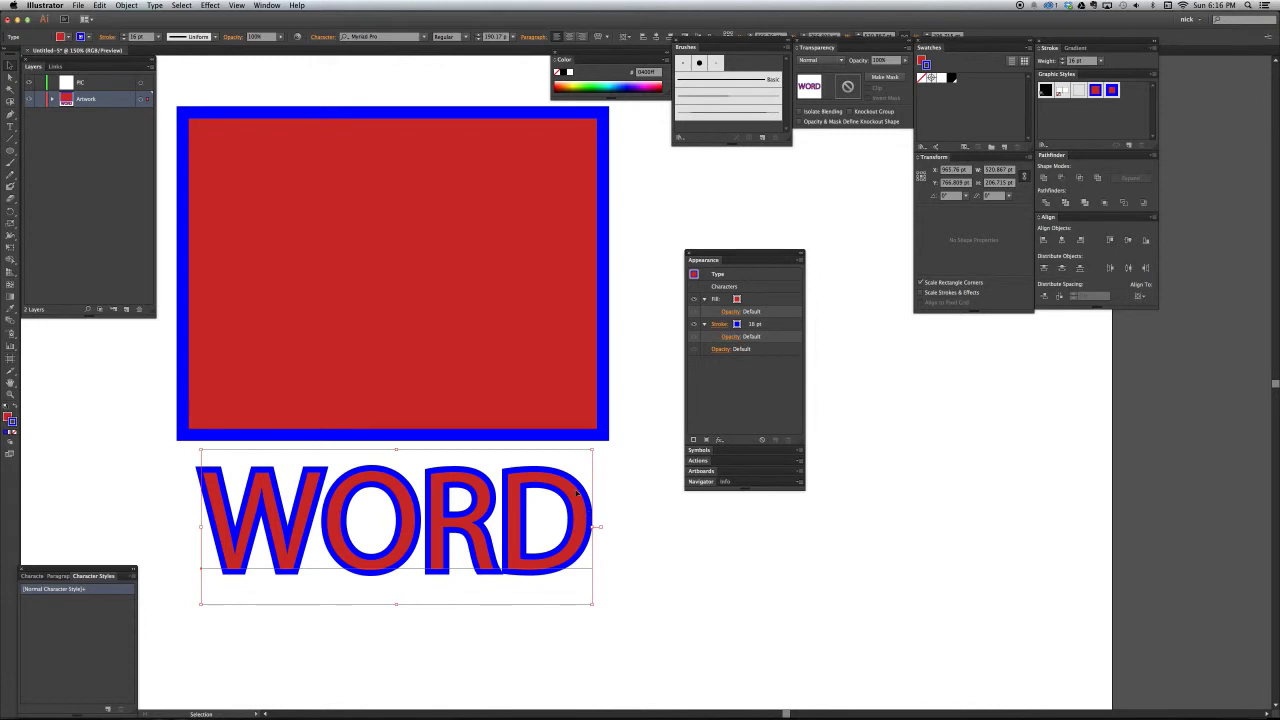
{"action": "left_click_drag", "start_coordinate": [577, 493], "coordinate": [1124, 118]}
{"action": "left_click", "coordinate": [706, 276]}
{"action": "left_click_drag", "start_coordinate": [879, 197], "coordinate": [1091, 133]}
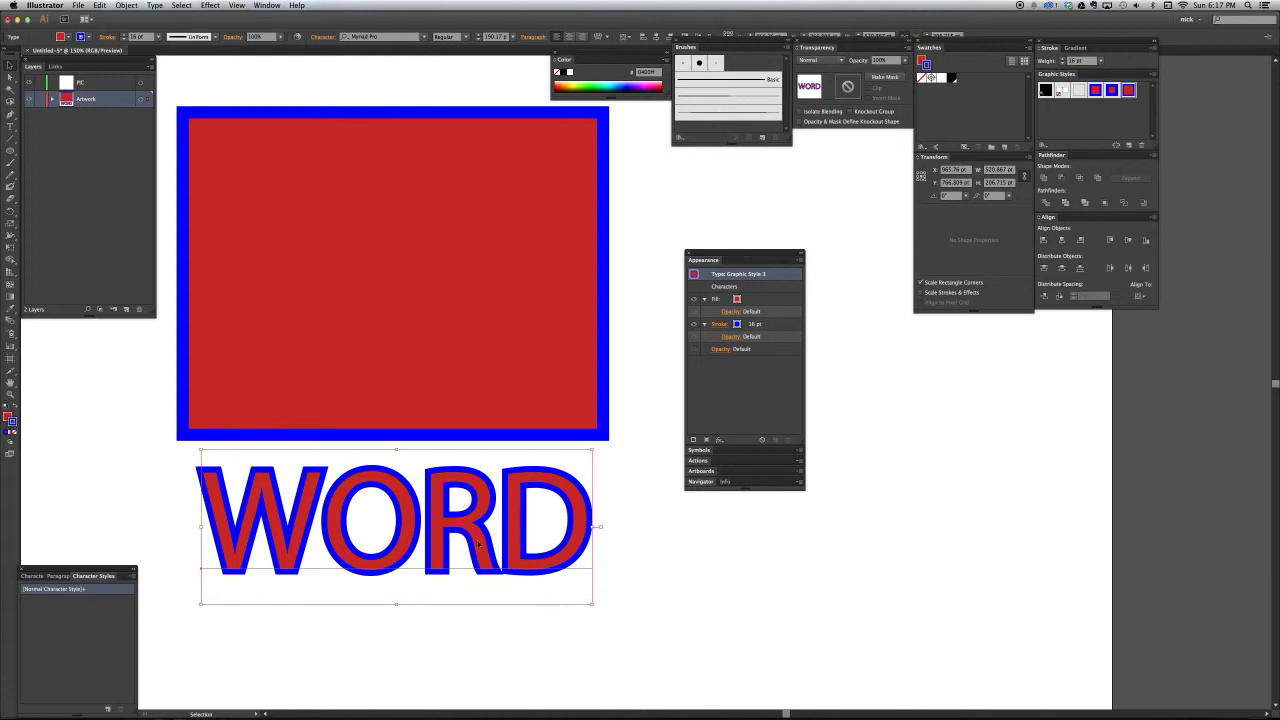
Step: Move the "WORD" text's blue stroke above its fill and back beneath it
{"action": "scroll", "coordinate": [479, 545], "scroll_direction": "down", "scroll_amount": 3}
{"action": "scroll", "coordinate": [479, 545], "scroll_direction": "left", "scroll_amount": 2}
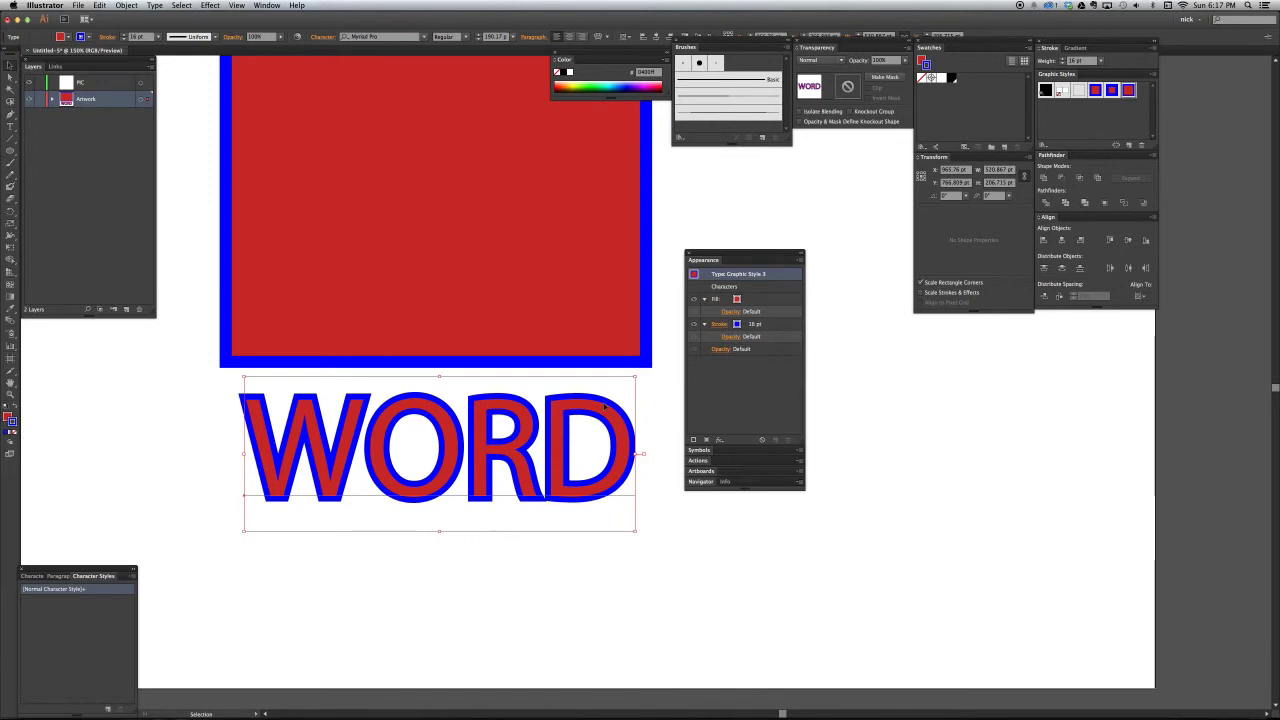
{"action": "left_click", "coordinate": [773, 329]}
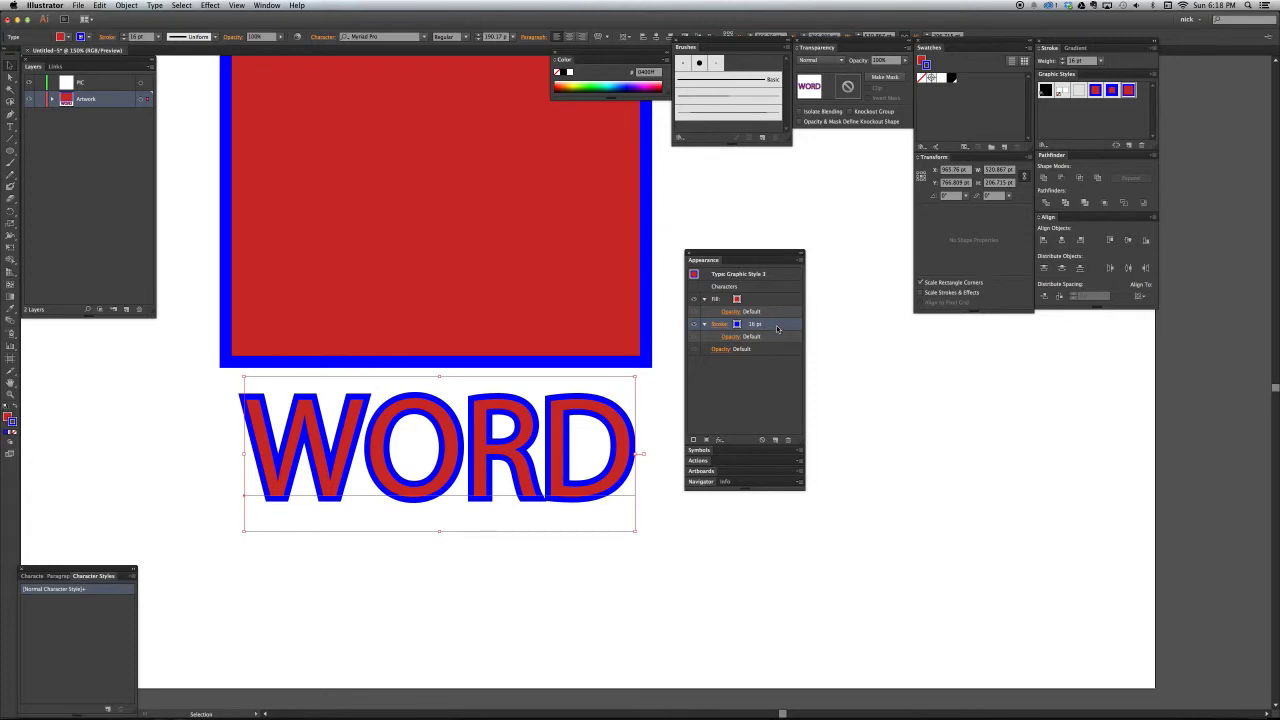
{"action": "mouse_move", "coordinate": [777, 328]}
{"action": "left_mouse_down"}
{"action": "mouse_move", "coordinate": [775, 342]}
{"action": "mouse_move", "coordinate": [776, 292]}
{"action": "left_mouse_up"}
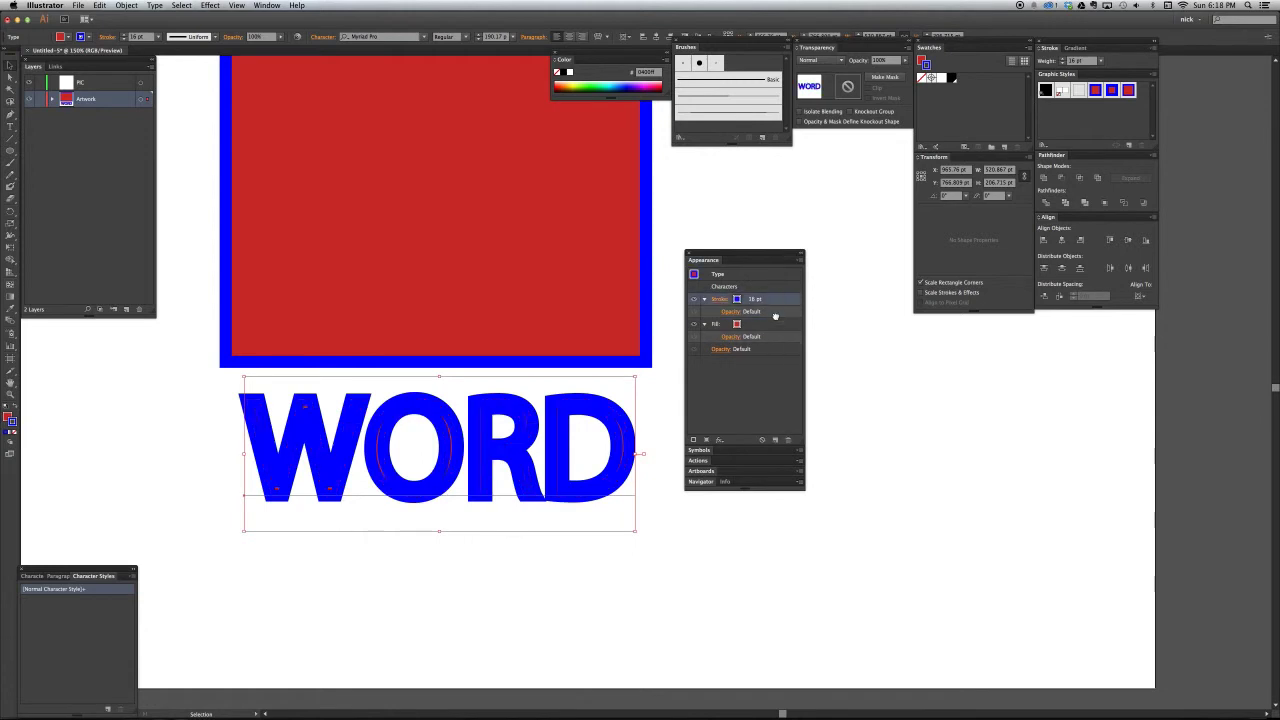
{"action": "left_click_drag", "start_coordinate": [778, 340], "coordinate": [776, 344]}
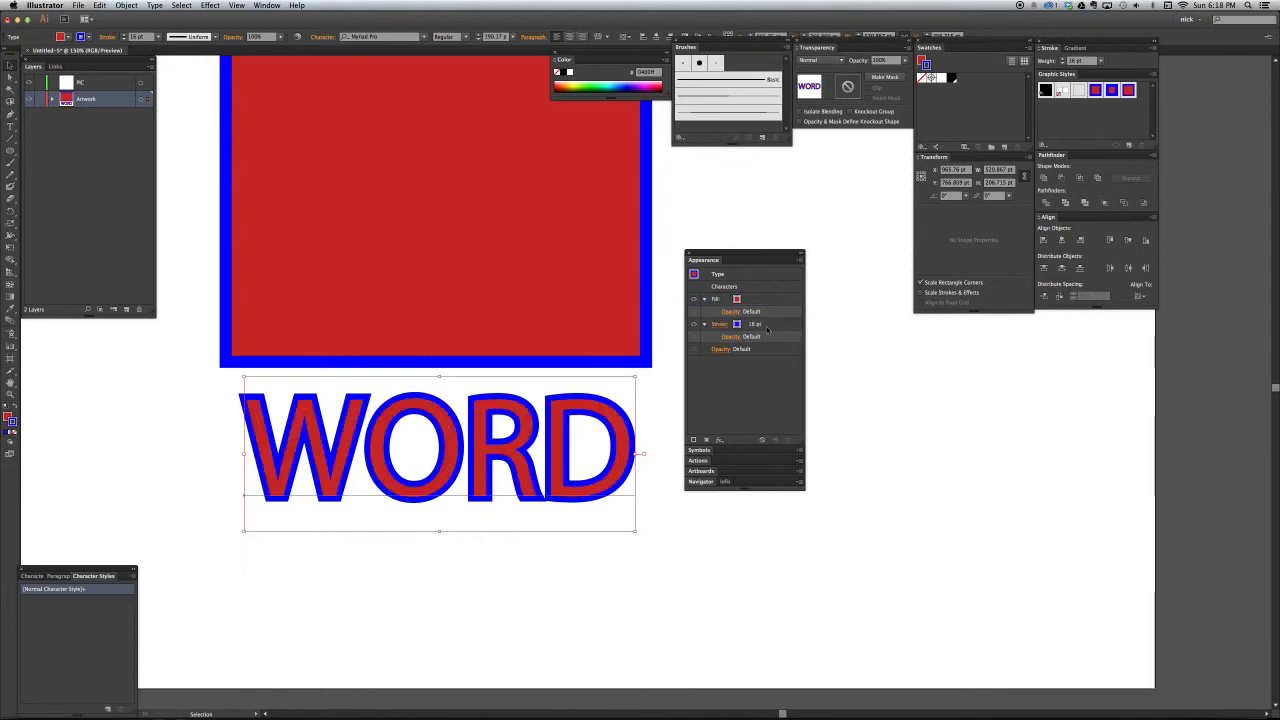
Step: Add a second stroke beneath the text's existing blue stroke and set its weight to 24 pt
{"action": "left_click", "coordinate": [769, 327]}
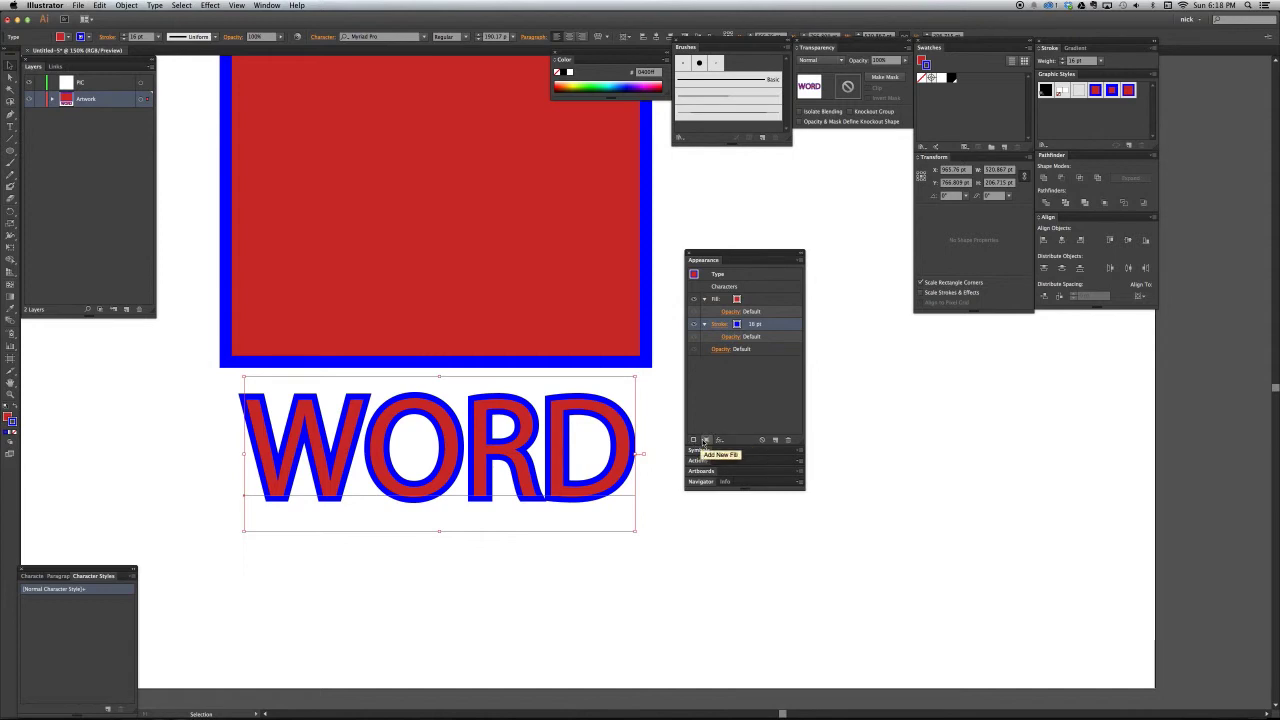
{"action": "left_click", "coordinate": [701, 441]}
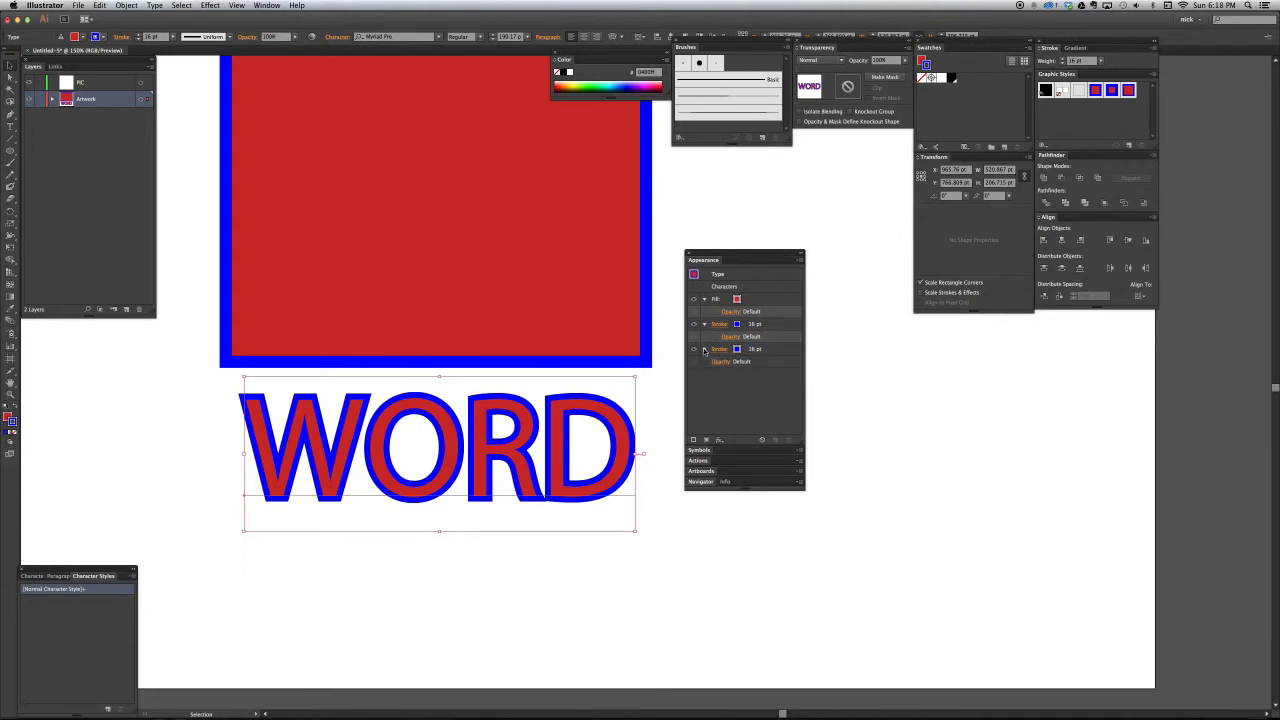
{"action": "left_click", "coordinate": [770, 350]}
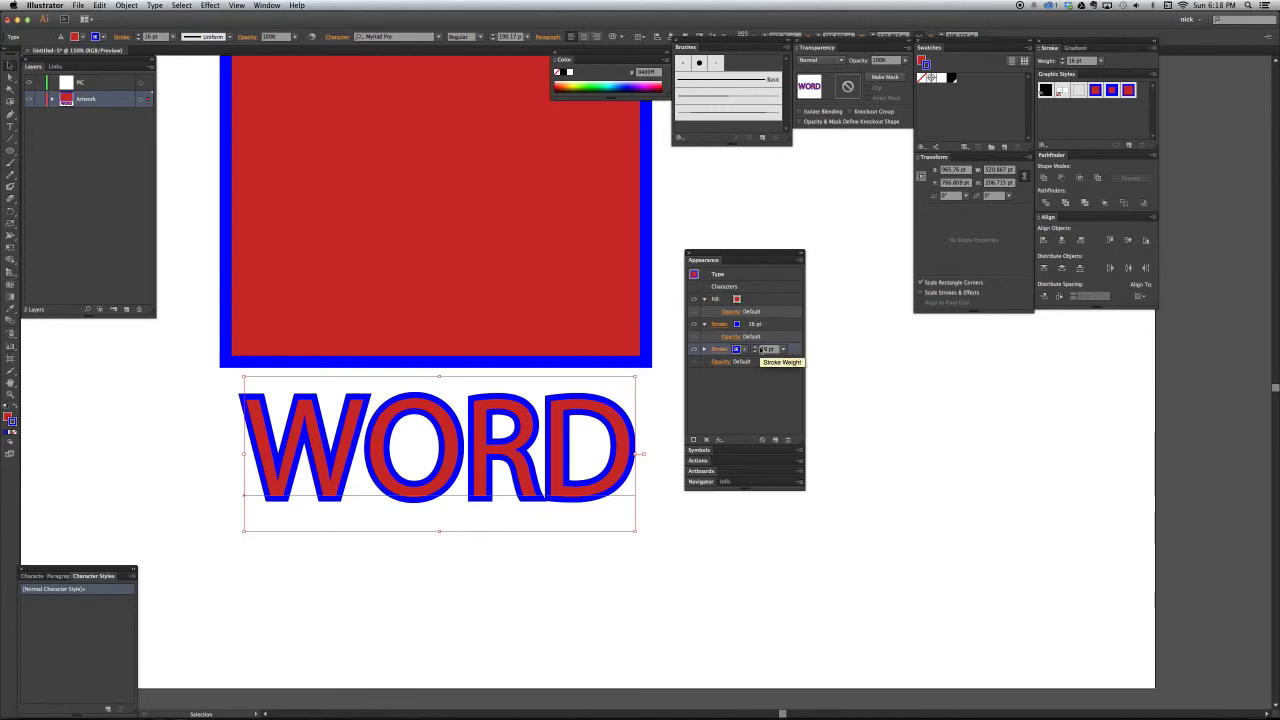
{"action": "left_click", "coordinate": [756, 348]}
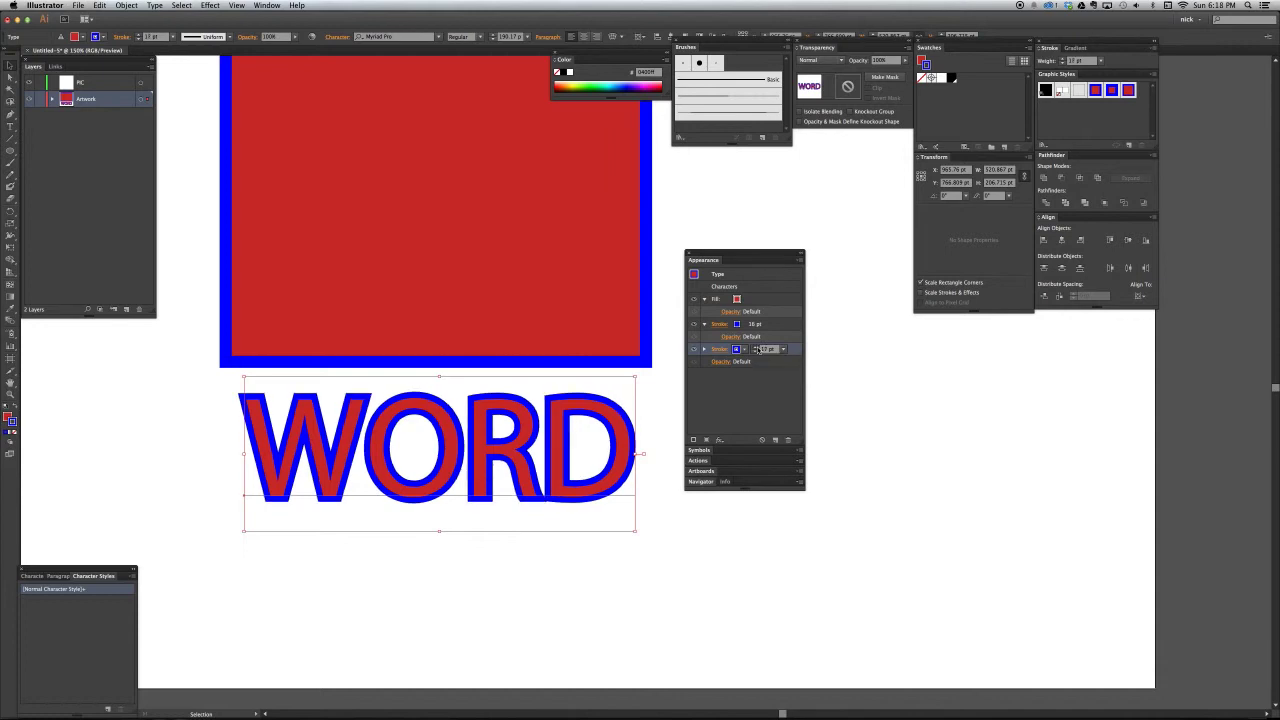
{"action": "left_click", "coordinate": [756, 348]}
{"action": "left_click", "coordinate": [756, 348]}
{"action": "left_click", "coordinate": [756, 348]}
{"action": "left_click", "coordinate": [756, 348]}
{"action": "left_click", "coordinate": [756, 348]}
{"action": "left_click", "coordinate": [756, 348]}
{"action": "left_click", "coordinate": [756, 348]}
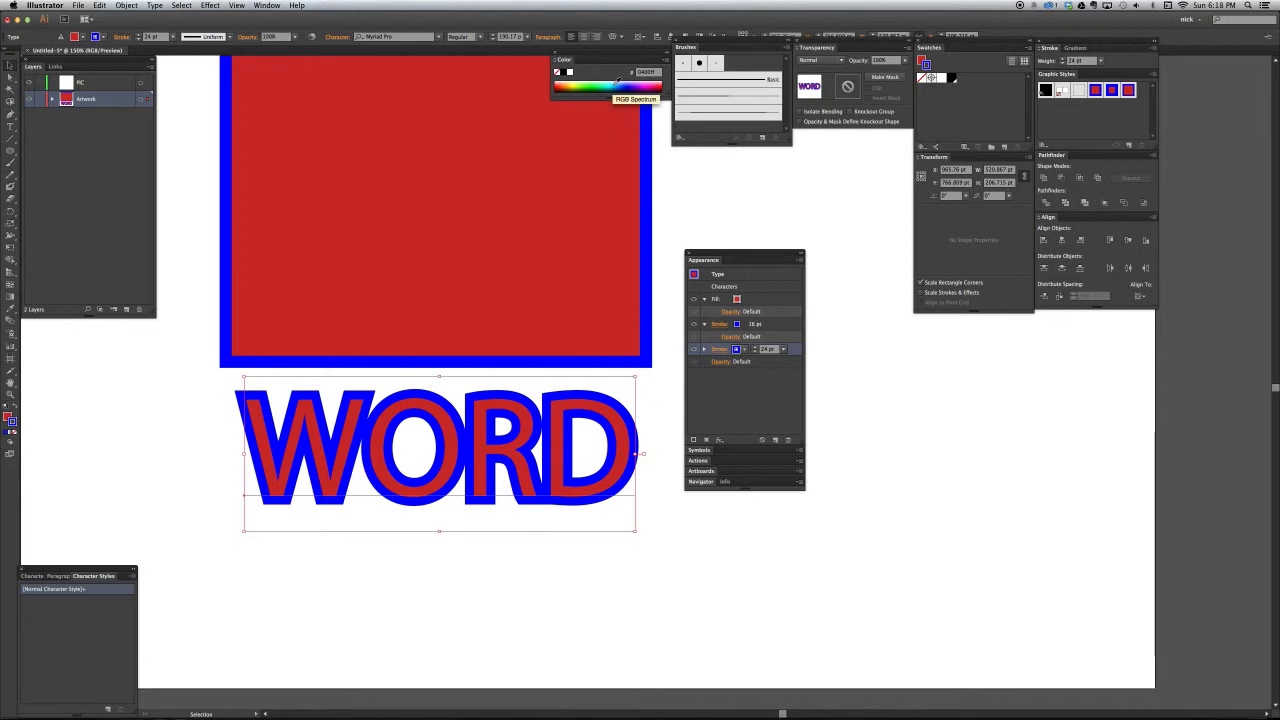
Step: Color the text's lowest stroke light blue and set its weight to 26 pt
{"action": "left_click", "coordinate": [615, 86]}
{"action": "left_click", "coordinate": [613, 84]}
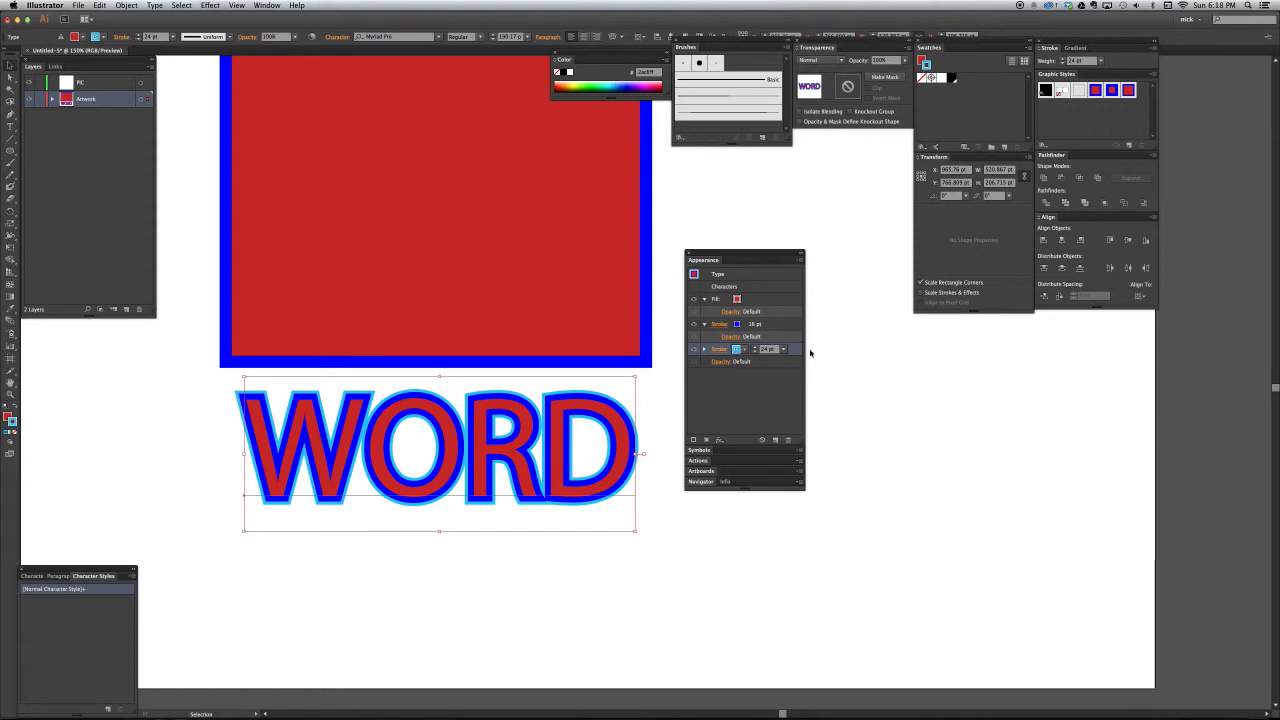
{"action": "left_click", "coordinate": [757, 346]}
{"action": "left_click", "coordinate": [757, 346]}
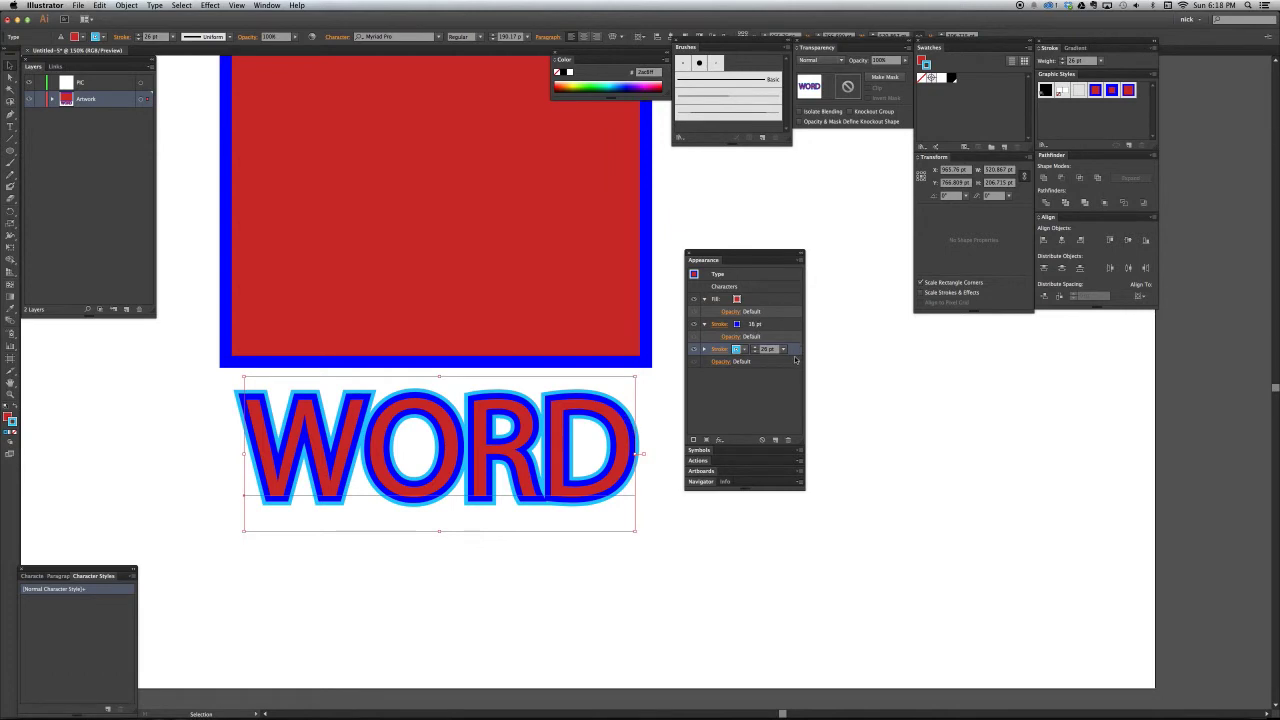
Step: Check the opacity settings of the text's dark blue stroke and make the Appearance panel slightly taller
{"action": "left_click", "coordinate": [786, 327]}
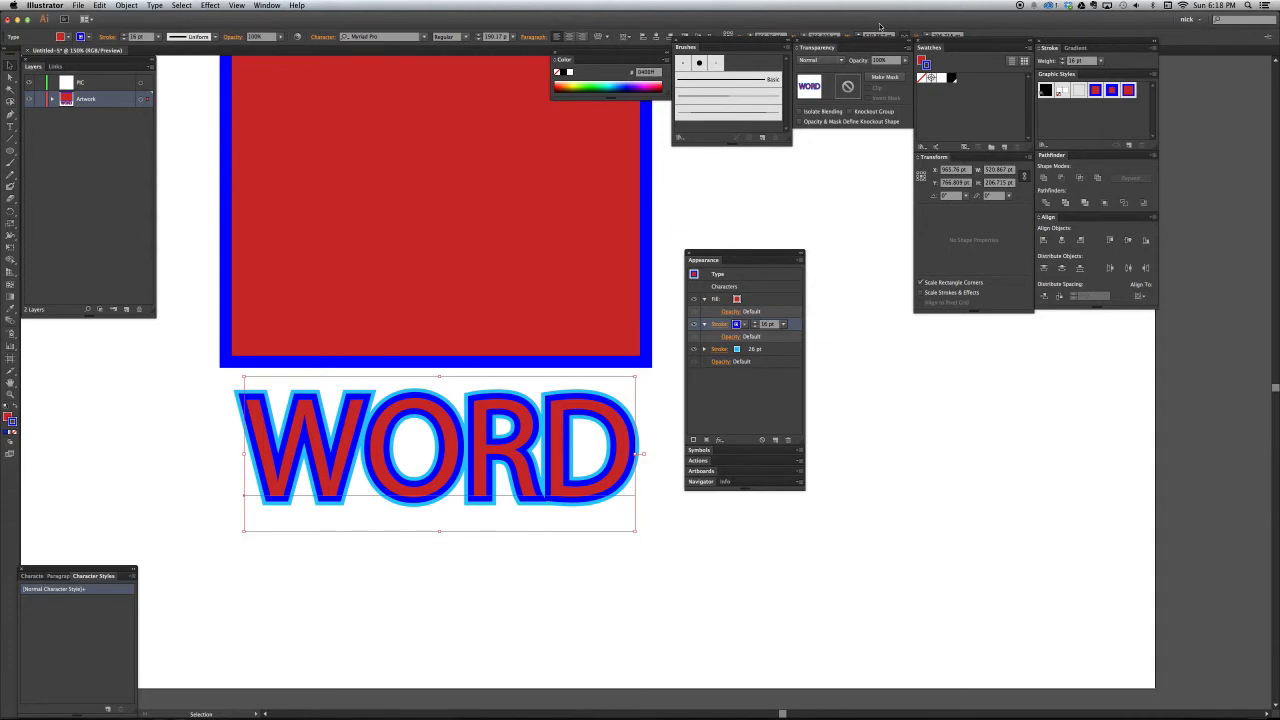
{"action": "left_click", "coordinate": [730, 336]}
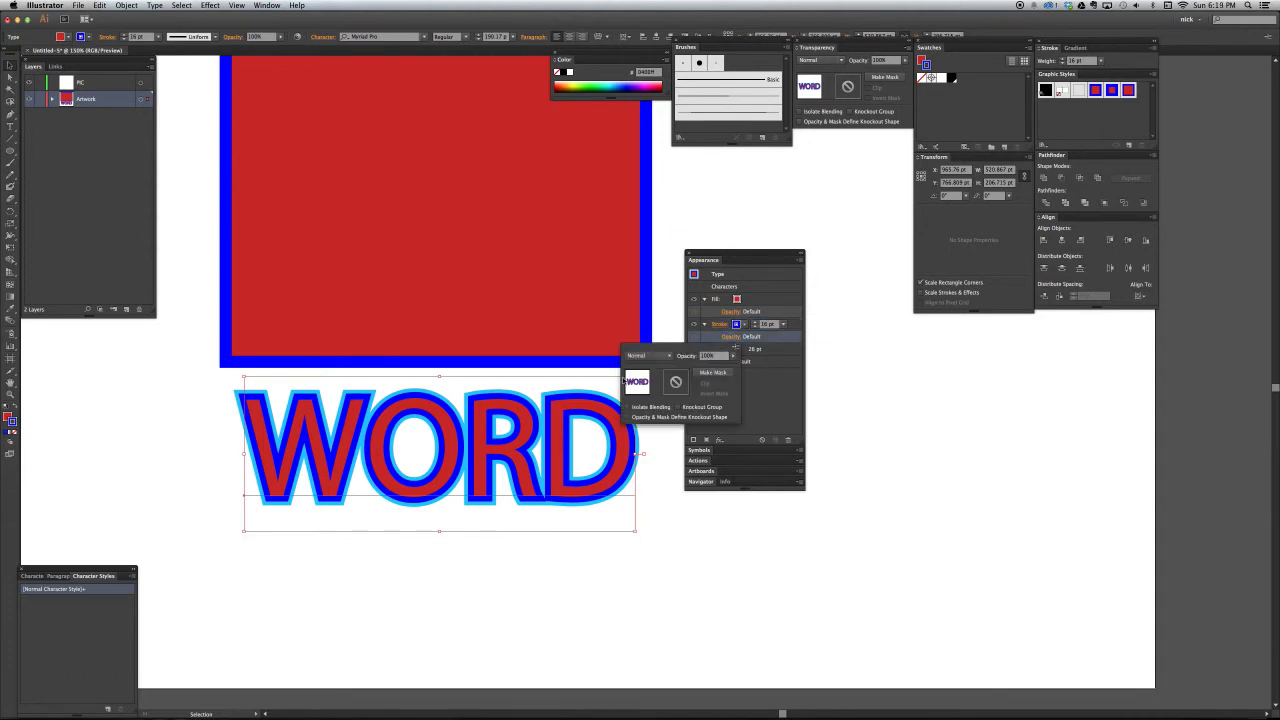
{"action": "left_click", "coordinate": [760, 397]}
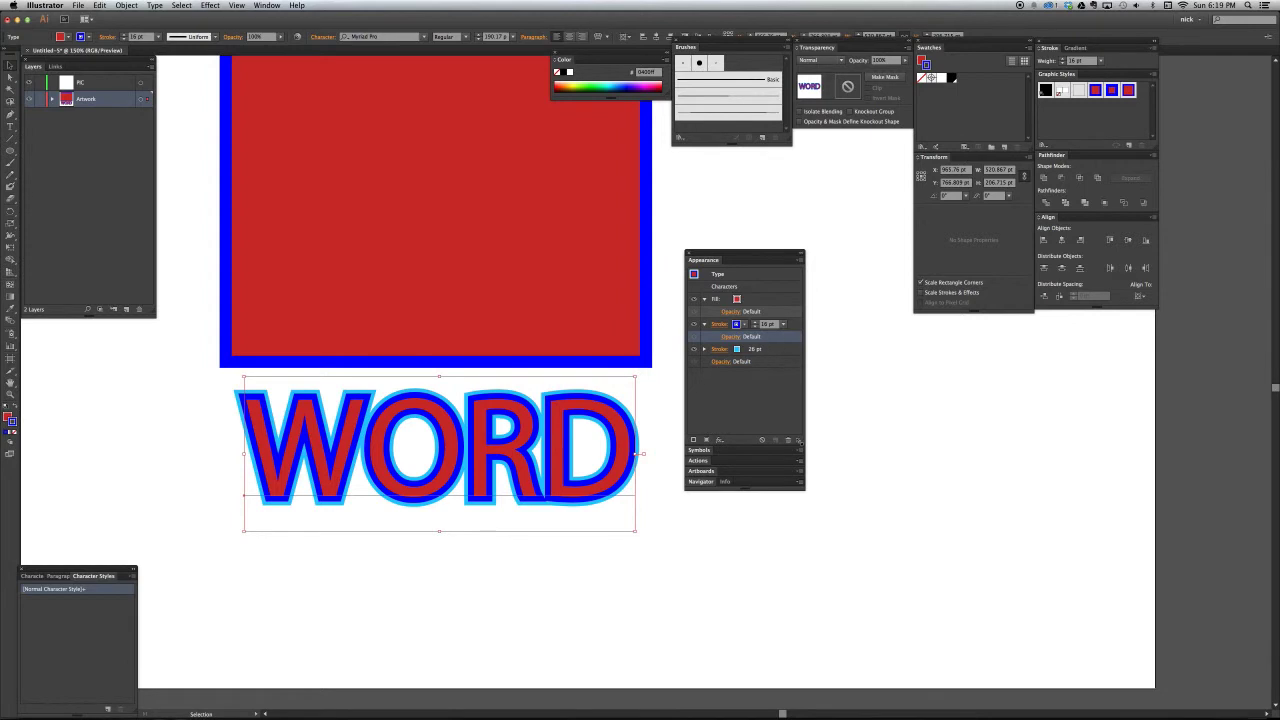
{"action": "left_click_drag", "start_coordinate": [797, 441], "coordinate": [800, 455]}
Step: Apply a Gaussian Blur effect to the "WORD" text's light blue stroke with the preview turned on
{"action": "left_click", "coordinate": [766, 350]}
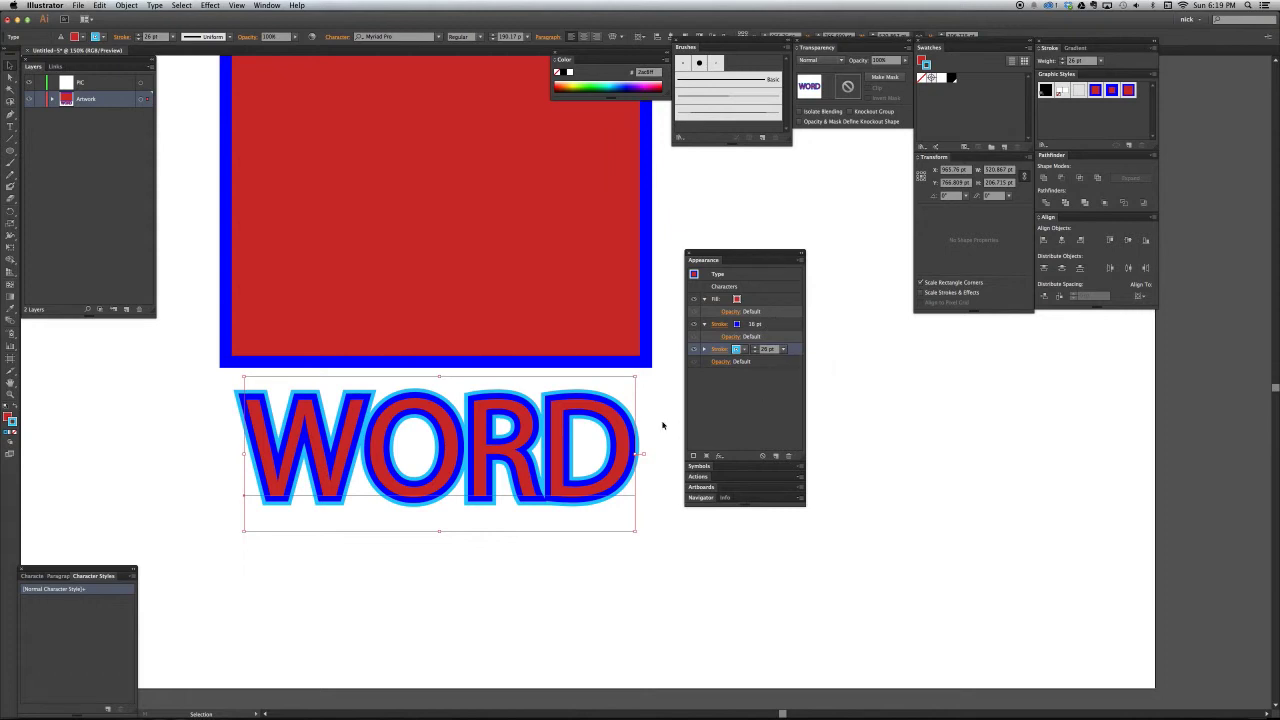
{"action": "key", "text": "super+equal"}
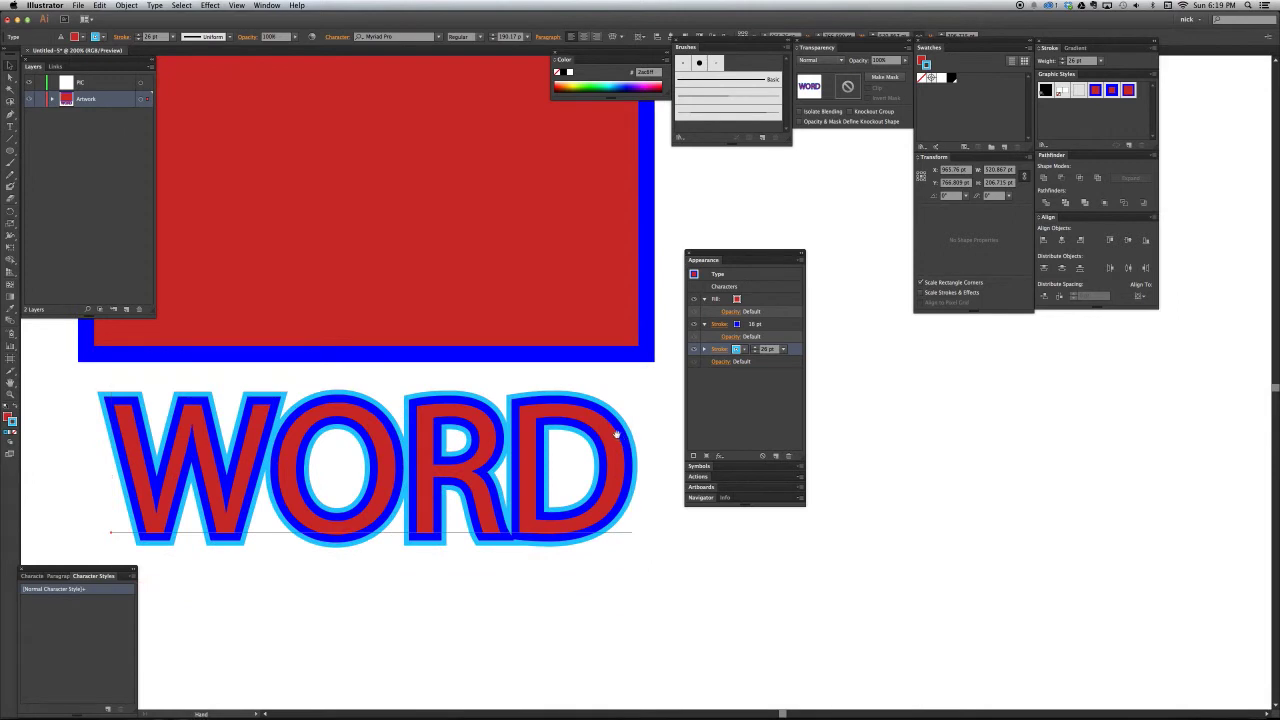
{"action": "left_click_drag", "start_coordinate": [615, 431], "coordinate": [646, 407]}
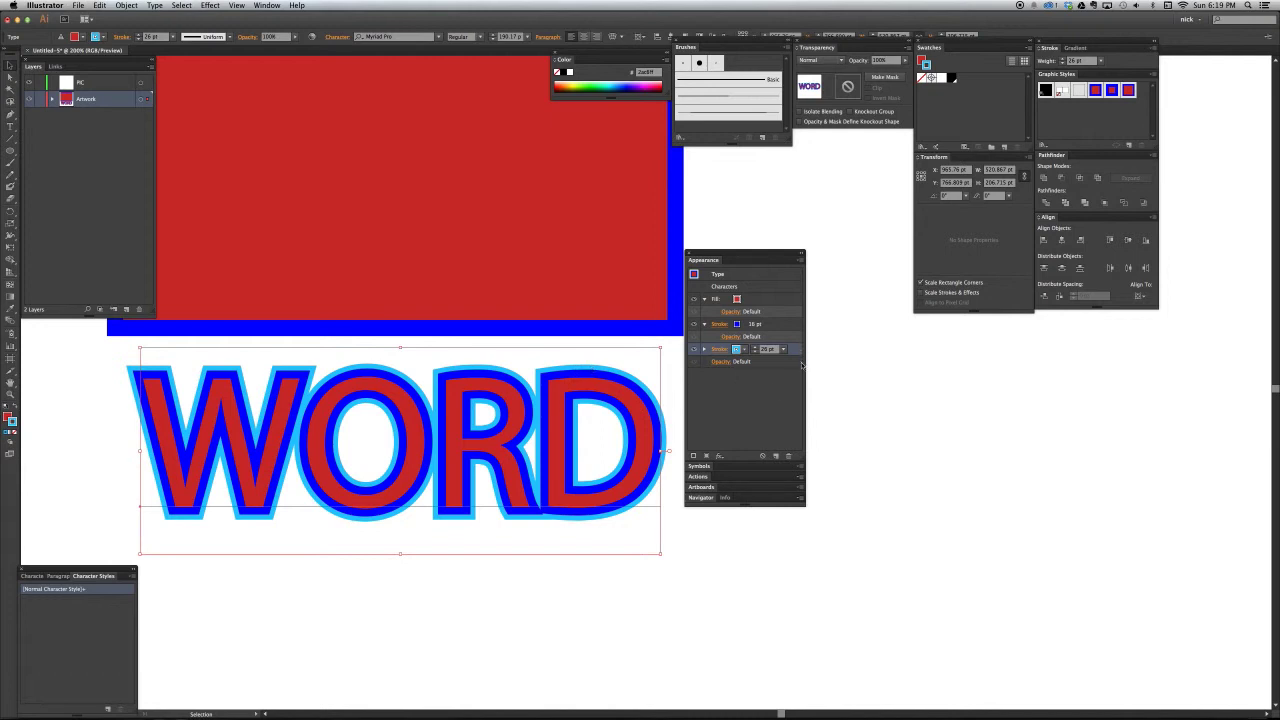
{"action": "left_click", "coordinate": [764, 415]}
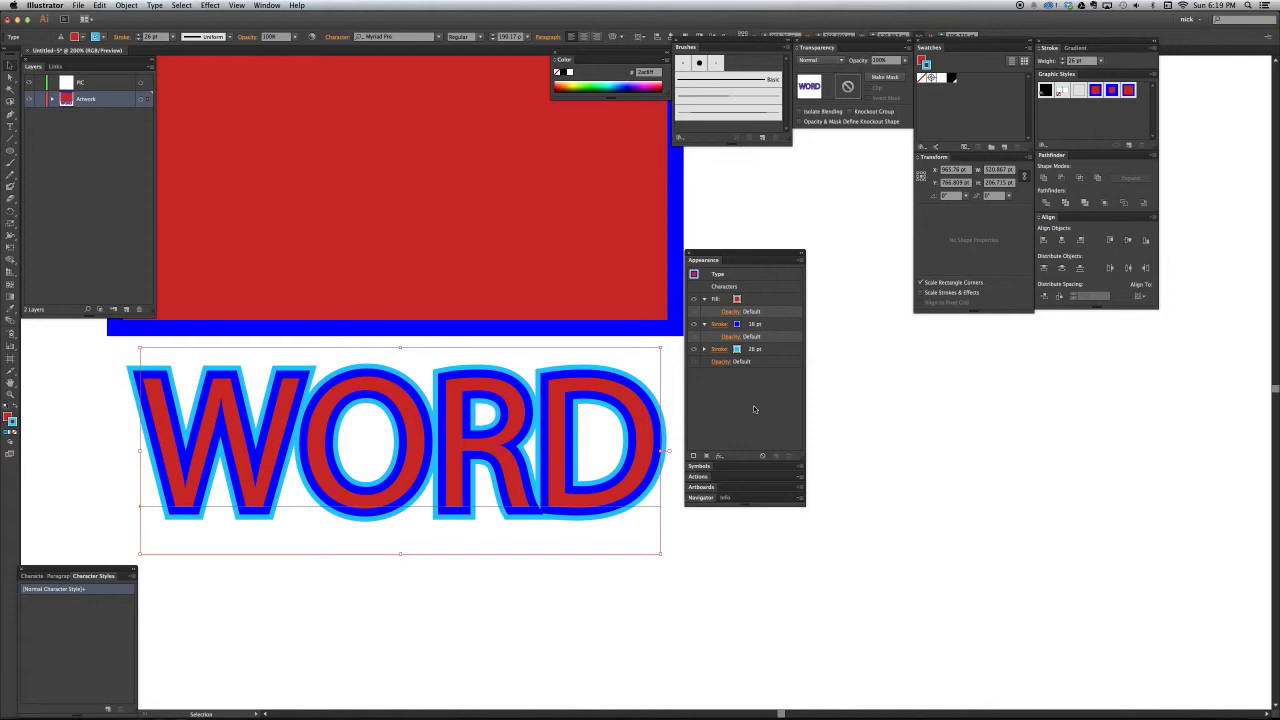
{"action": "left_click", "coordinate": [782, 350]}
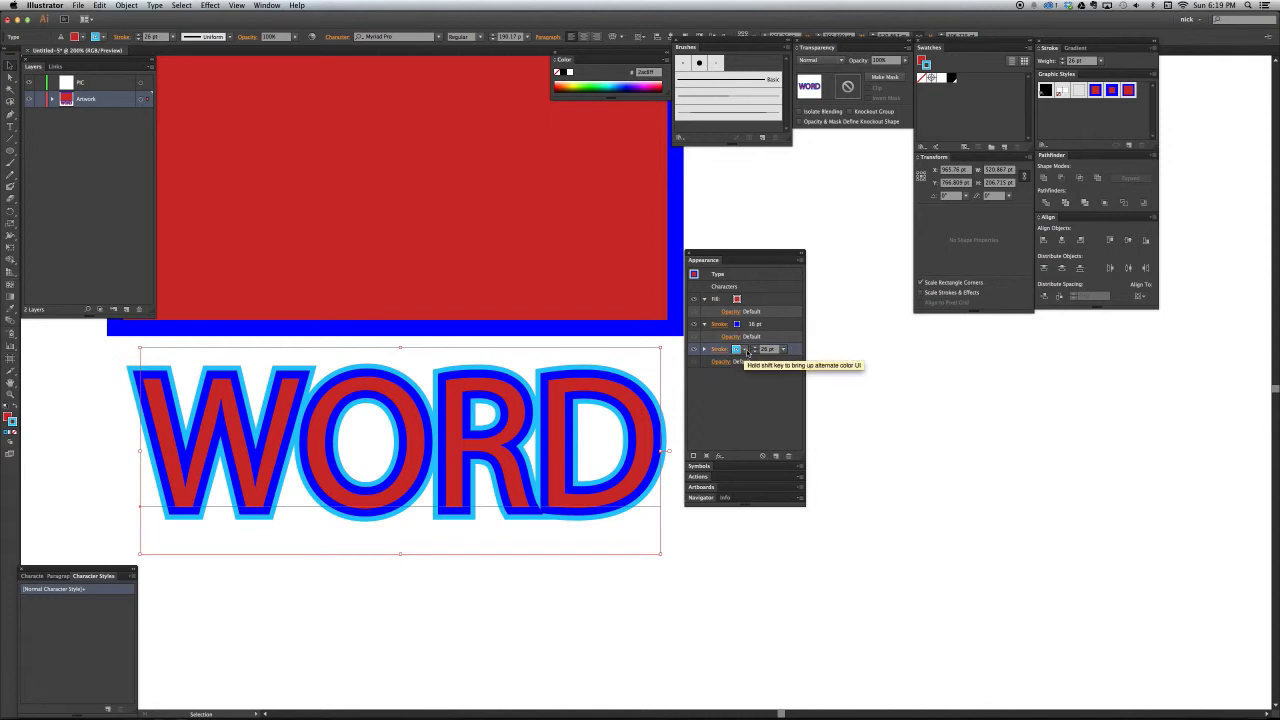
{"action": "left_click", "coordinate": [720, 457]}
{"action": "left_click", "coordinate": [721, 457]}
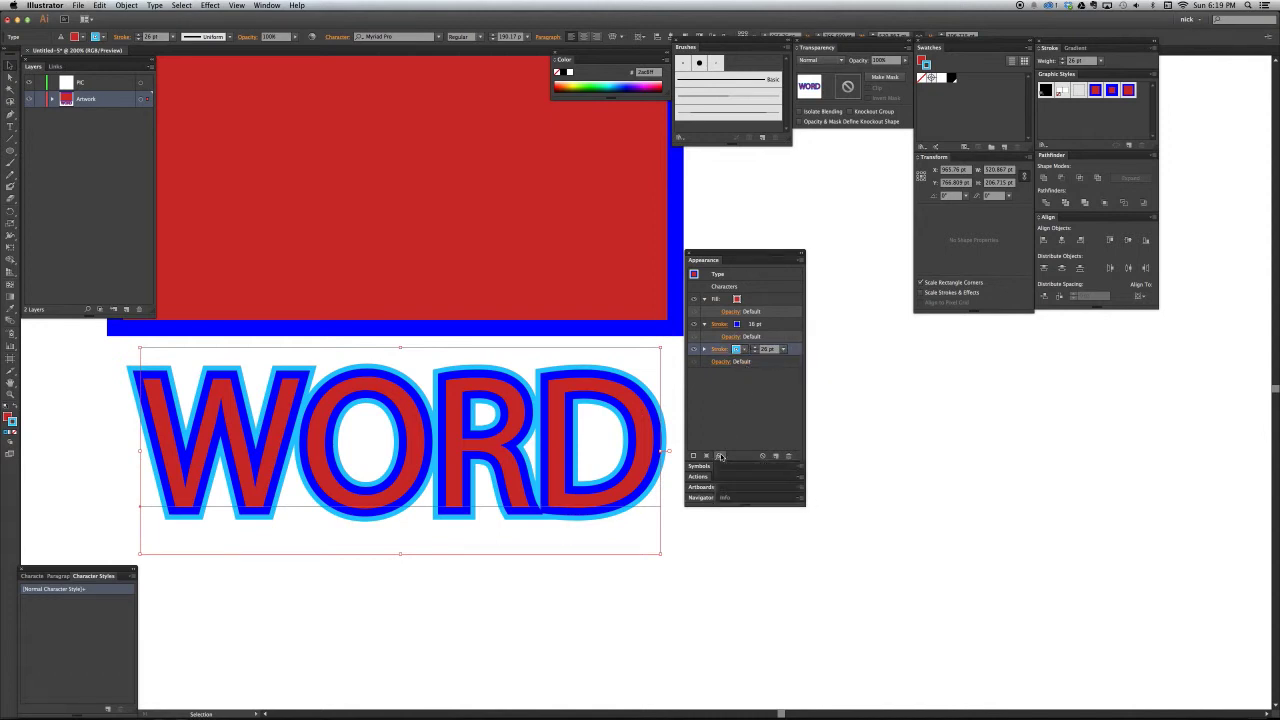
{"action": "left_click", "coordinate": [212, 6]}
{"action": "left_click", "coordinate": [682, 327]}
{"action": "left_click", "coordinate": [718, 456]}
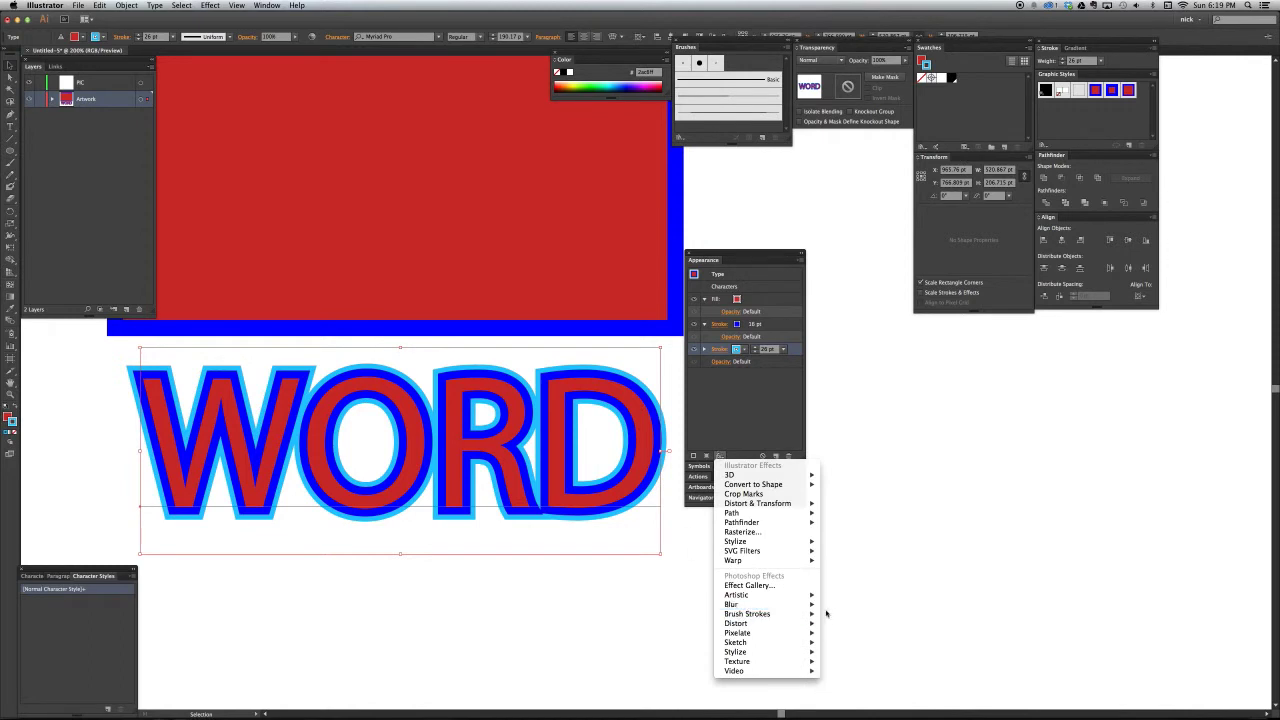
{"action": "mouse_move", "coordinate": [817, 607]}
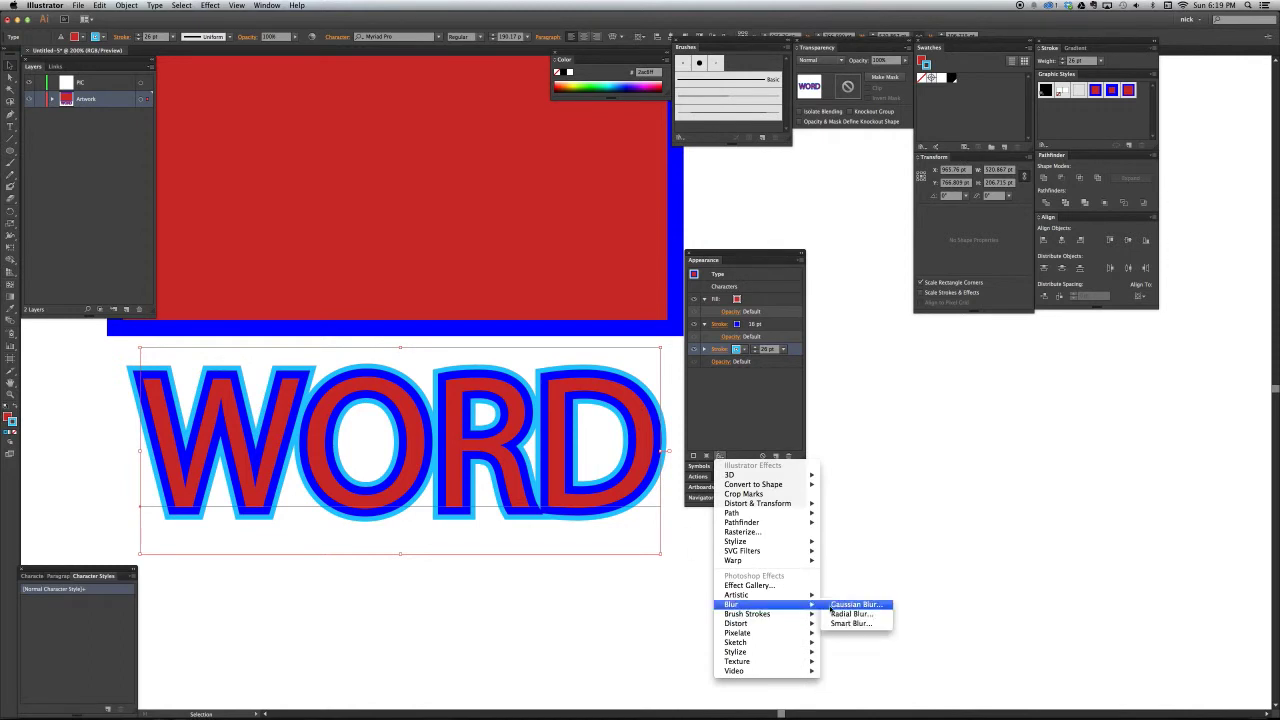
{"action": "left_click", "coordinate": [832, 607]}
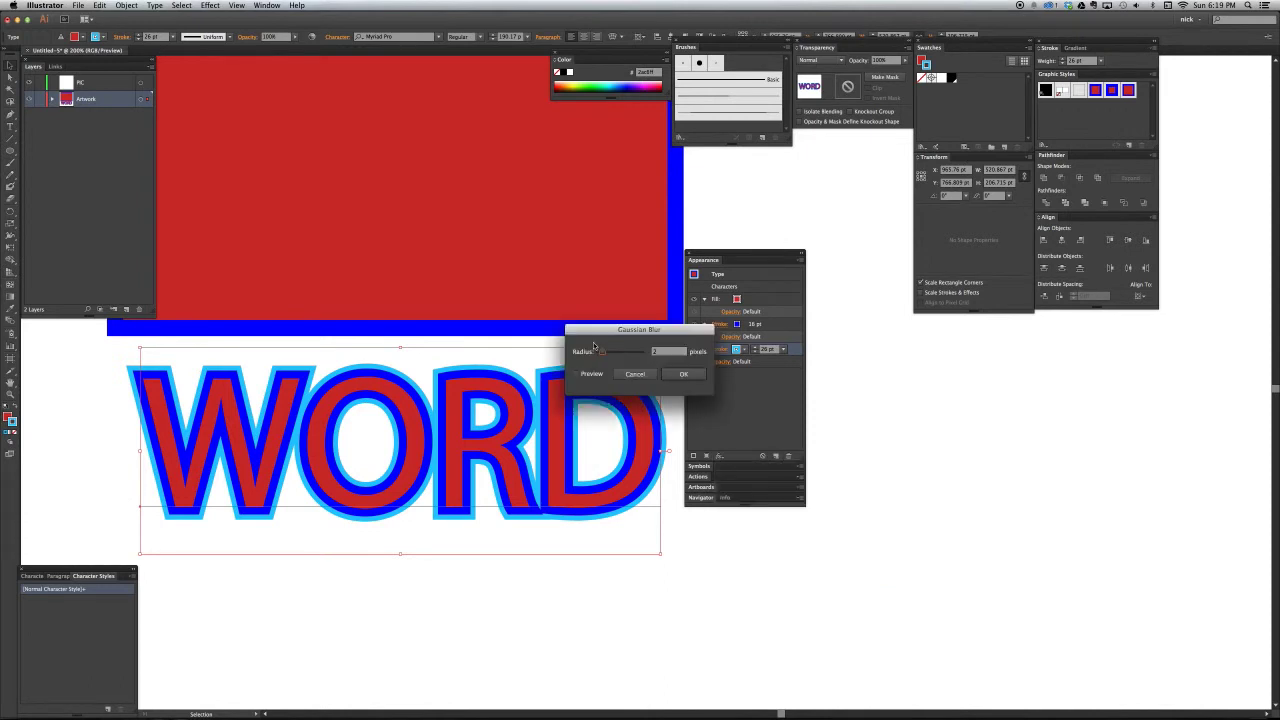
{"action": "left_click_drag", "start_coordinate": [597, 326], "coordinate": [513, 234]}
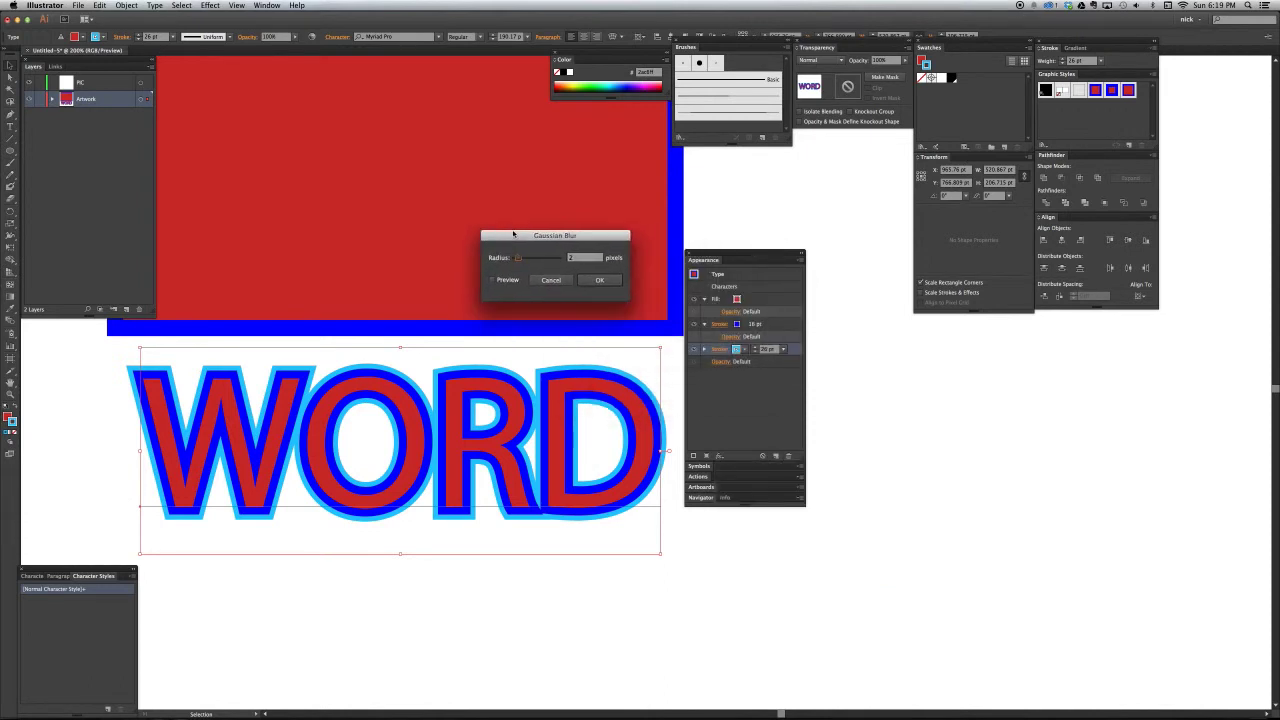
{"action": "left_click", "coordinate": [491, 280]}
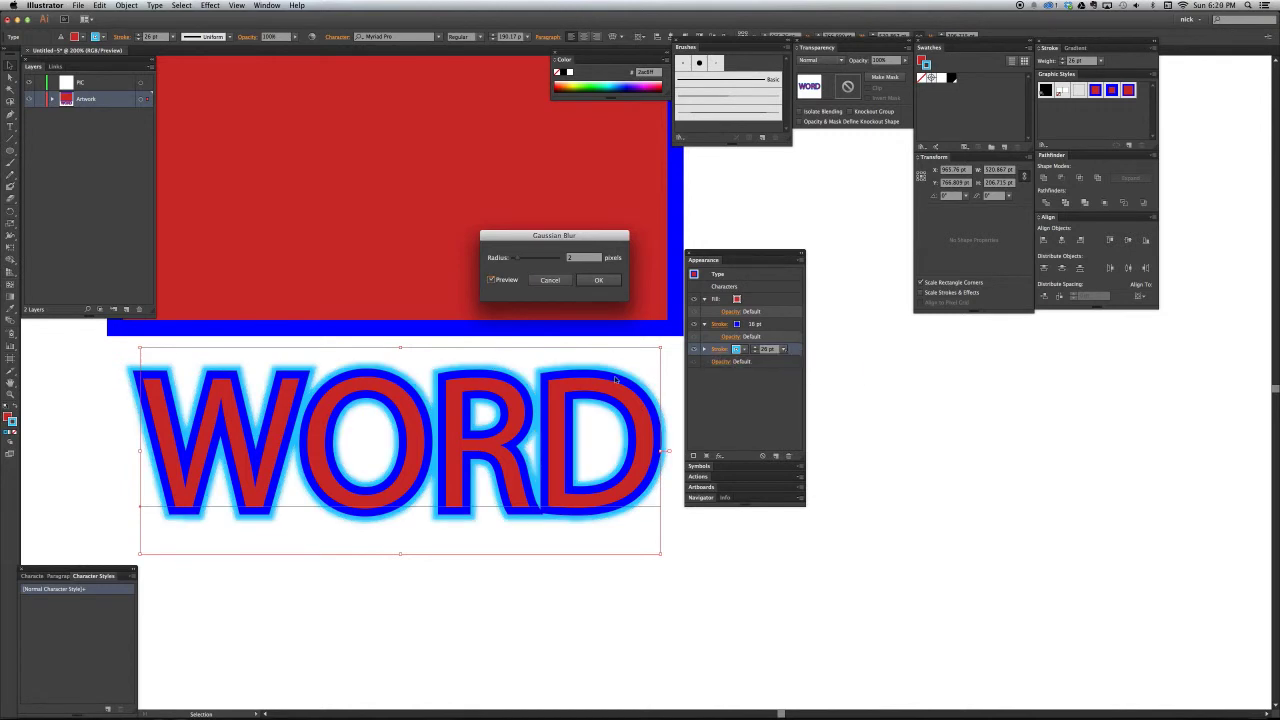
{"action": "left_click", "coordinate": [605, 280]}
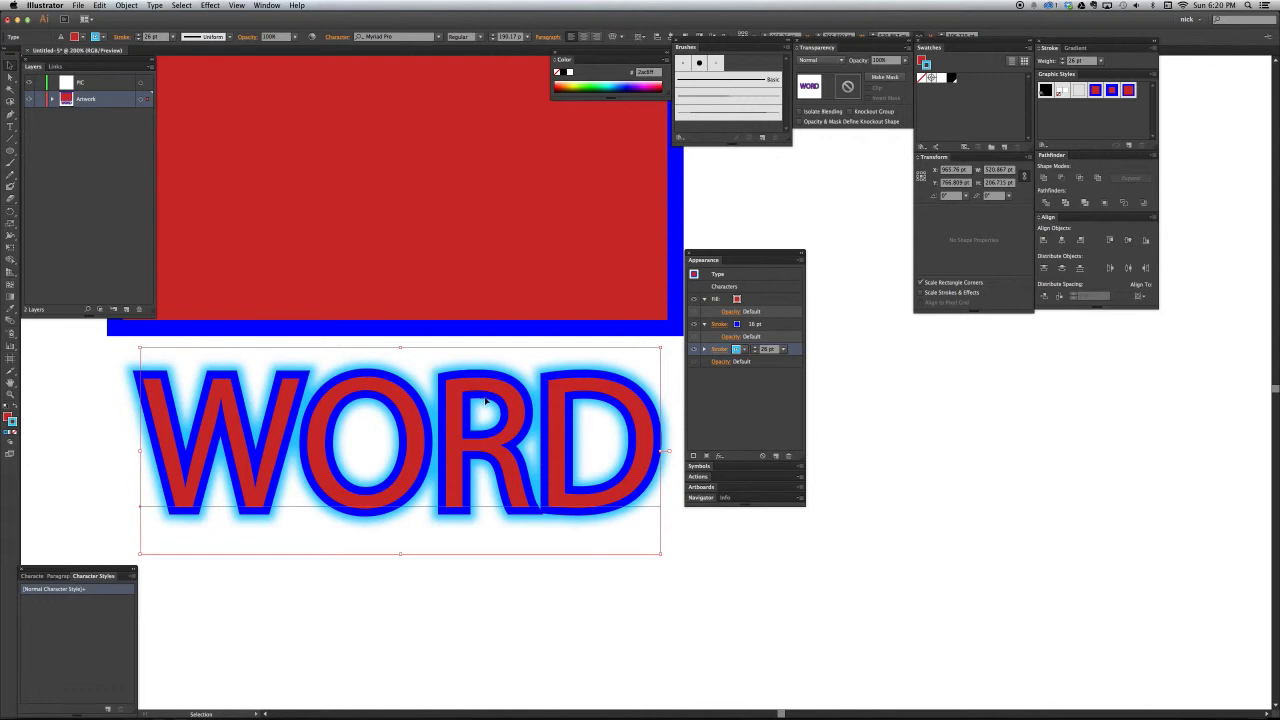
Step: Expand the light blue stroke's attributes and save the text's appearance as a new graphic style
{"action": "left_click", "coordinate": [705, 349]}
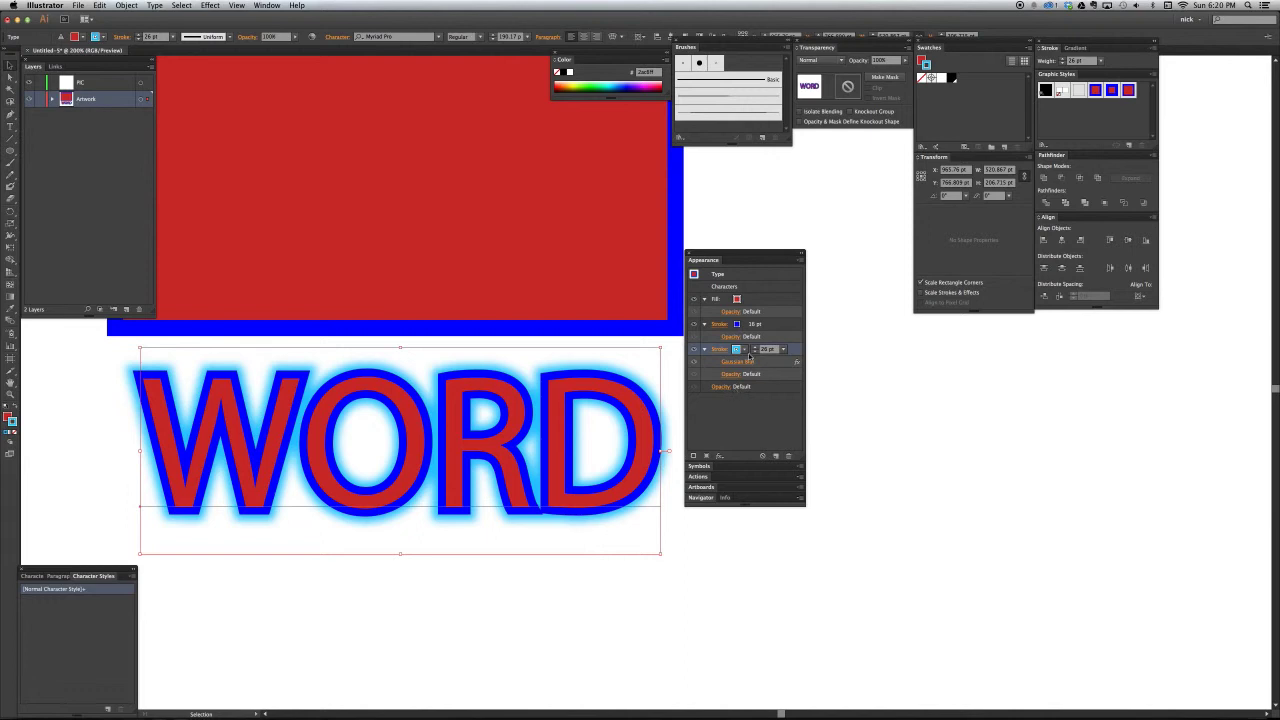
{"action": "left_click_drag", "start_coordinate": [732, 261], "coordinate": [778, 217]}
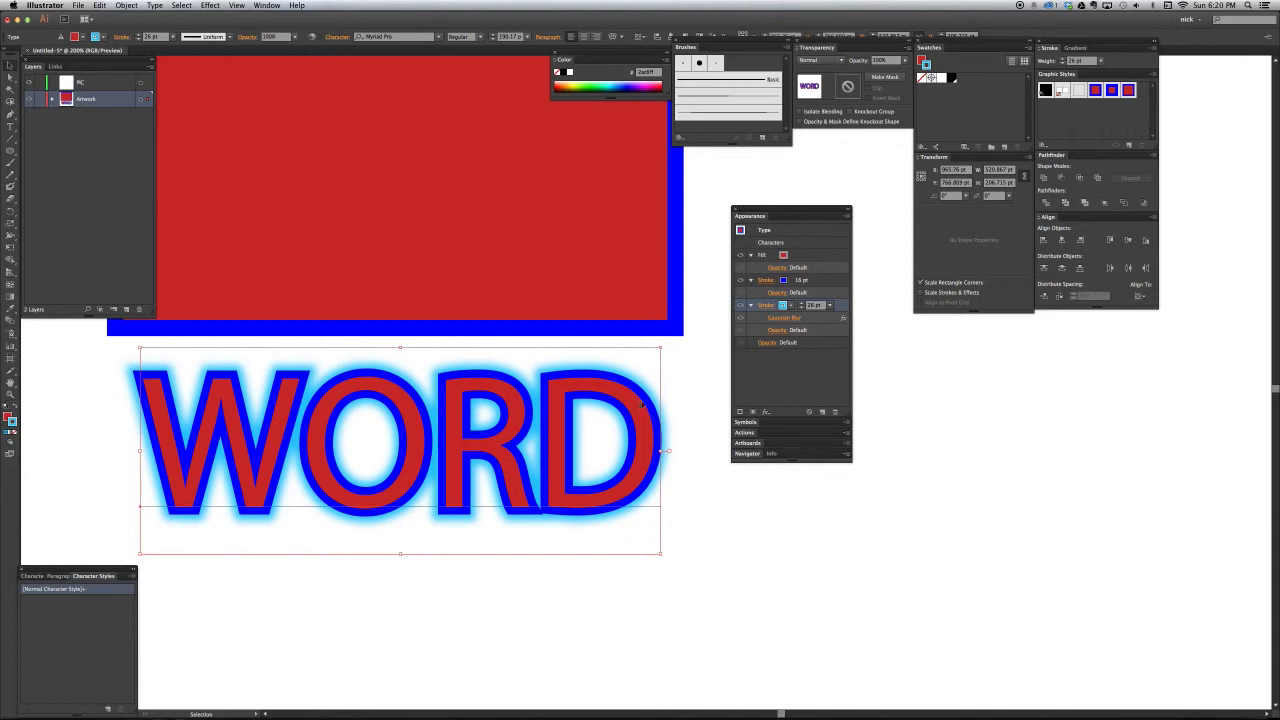
{"action": "left_click_drag", "start_coordinate": [644, 403], "coordinate": [1111, 120]}
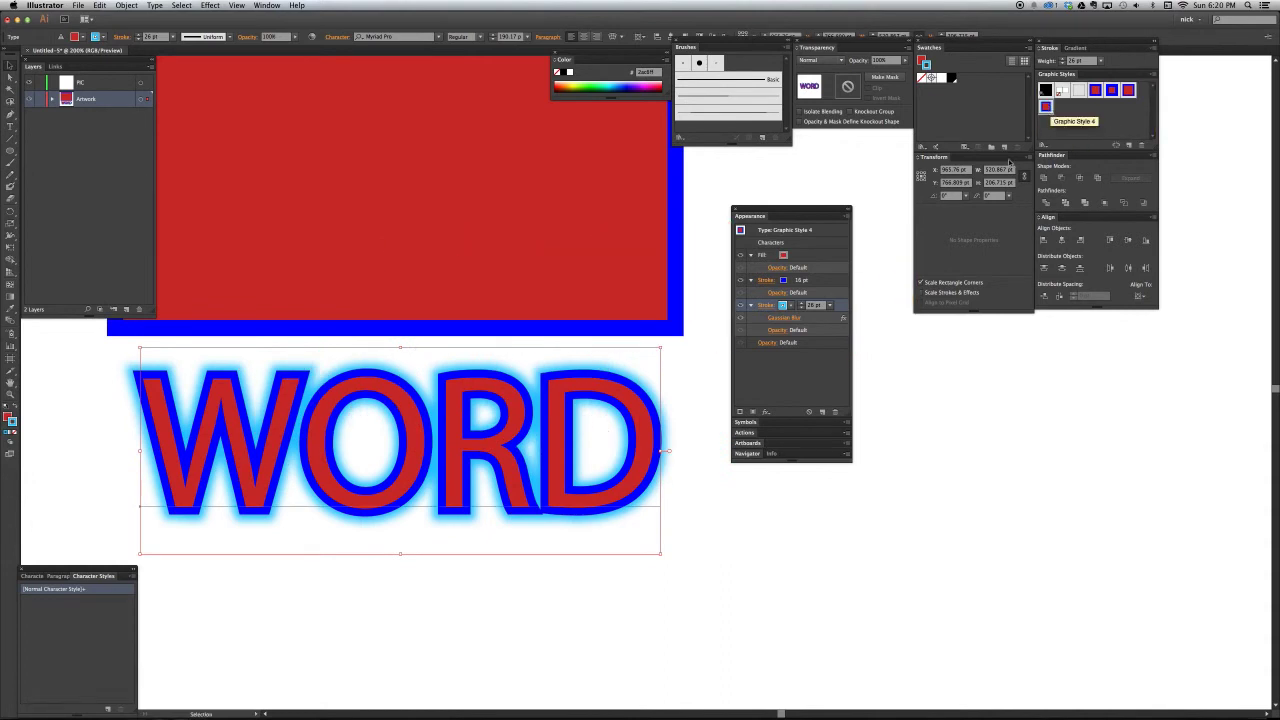
Step: Apply the newly saved Graphic Style 4 to the red rectangle above the text
{"action": "scroll", "coordinate": [381, 511], "scroll_direction": "up", "scroll_amount": 5}
{"action": "key", "text": "super+minus"}
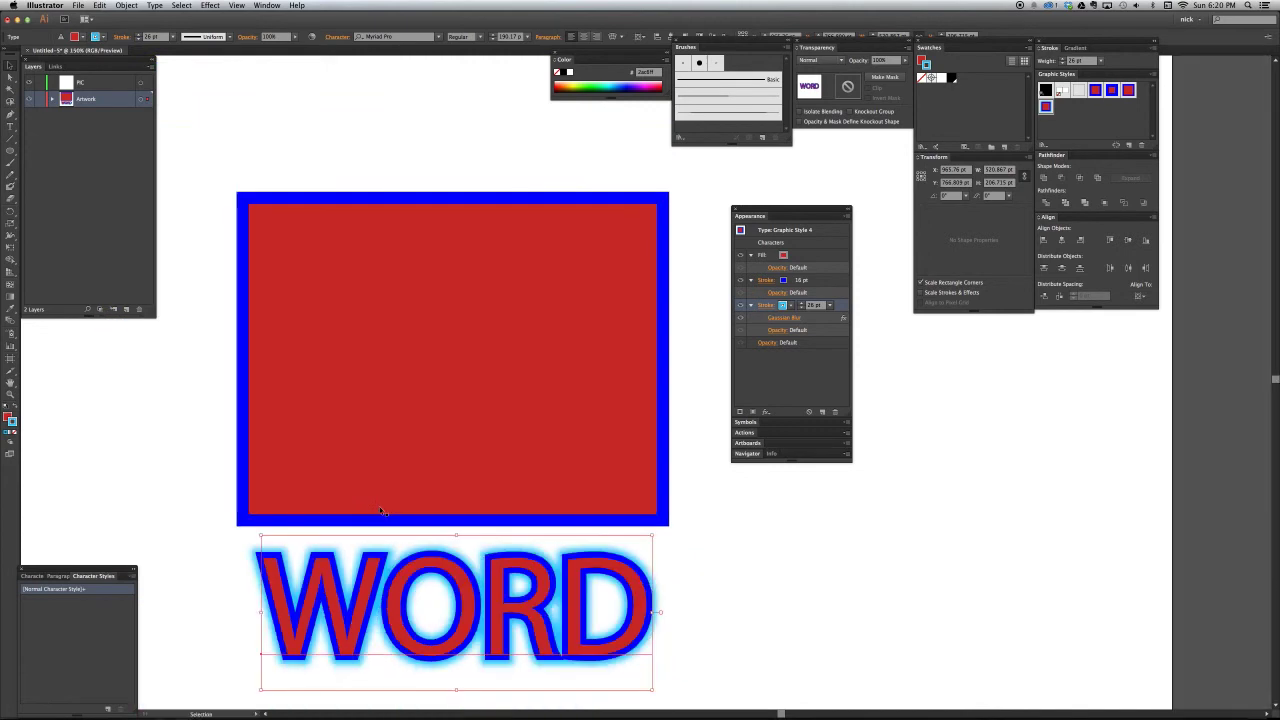
{"action": "left_click", "coordinate": [545, 281]}
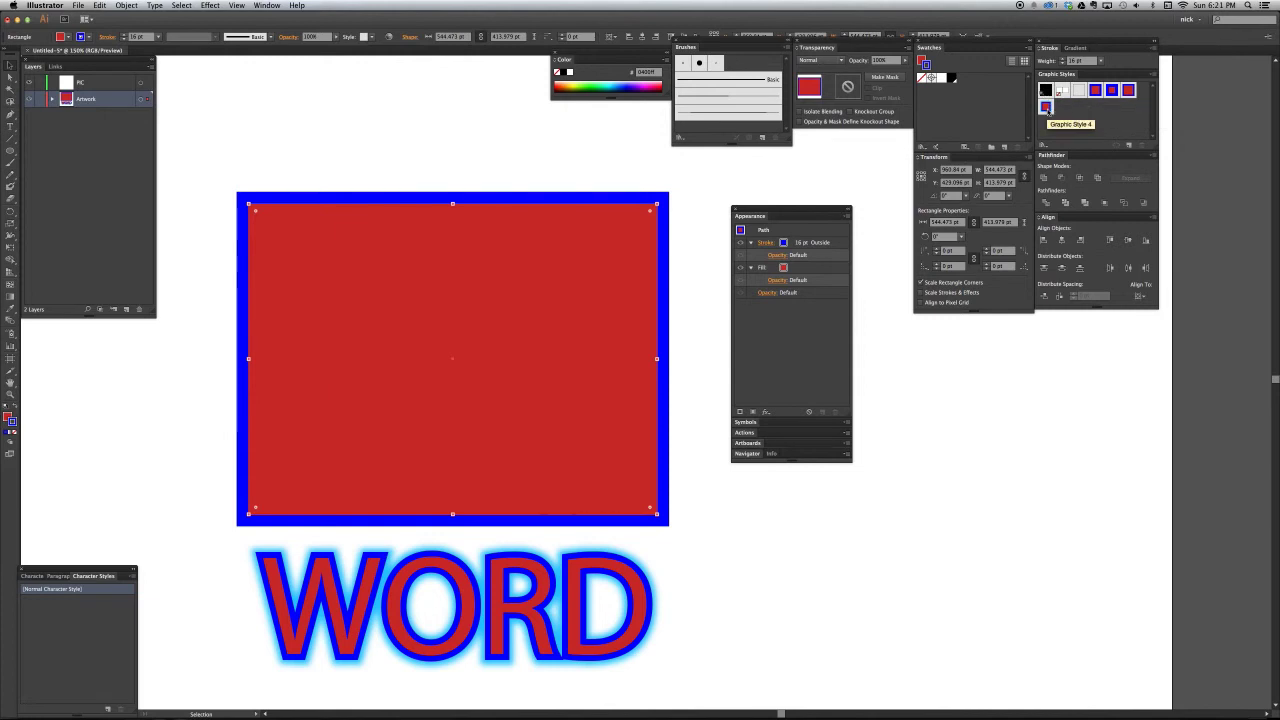
{"action": "left_click", "coordinate": [1046, 107]}
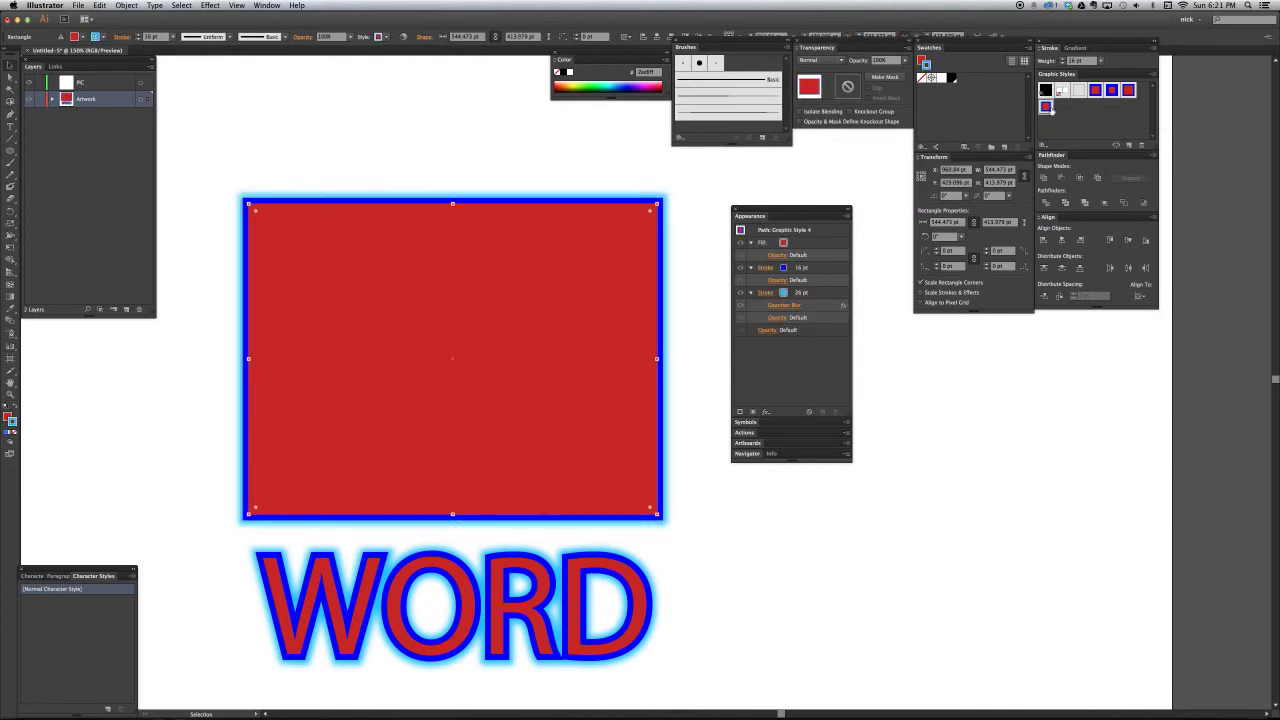
Step: Rename the new graphic style as SUPER STAR
{"action": "double_click", "coordinate": [1047, 107]}
{"action": "type", "text": "SUPER"}
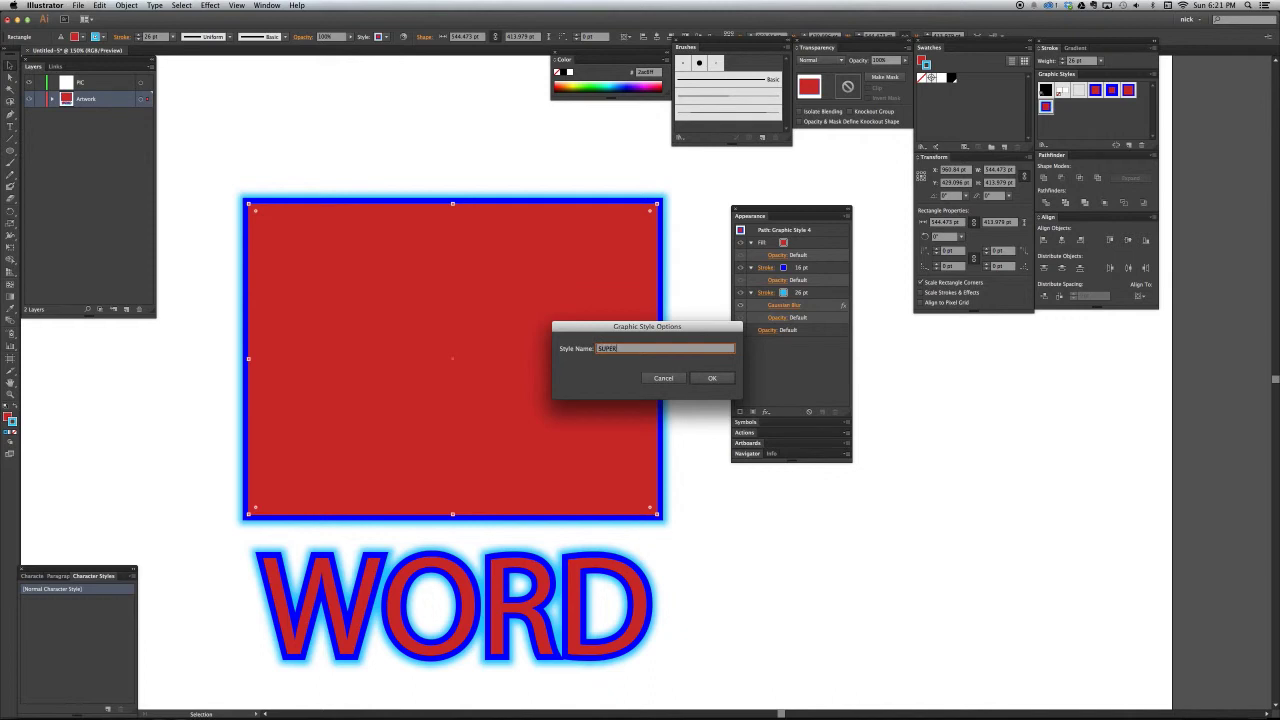
{"action": "type", "text": " STAR"}
{"action": "key", "text": "Return"}
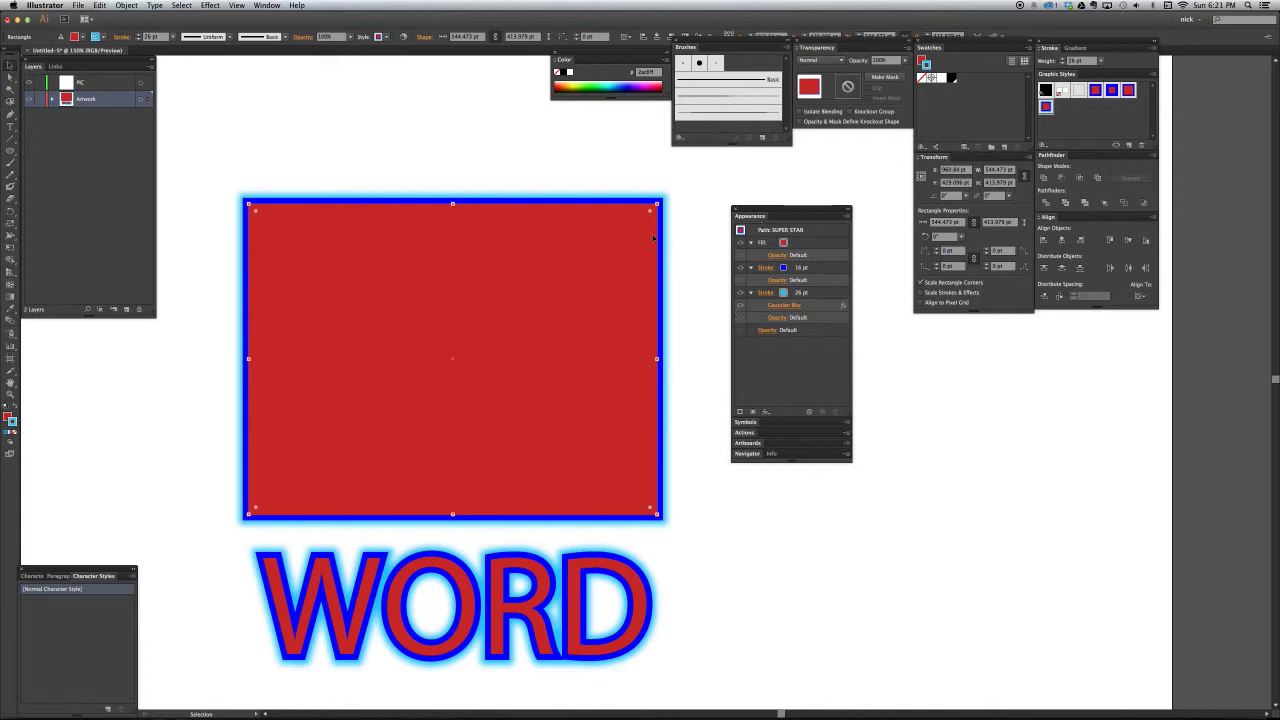
Step: Start an Inner Glow effect on the rectangle's fill with Overlay mode and a red glow color
{"action": "left_click", "coordinate": [834, 243]}
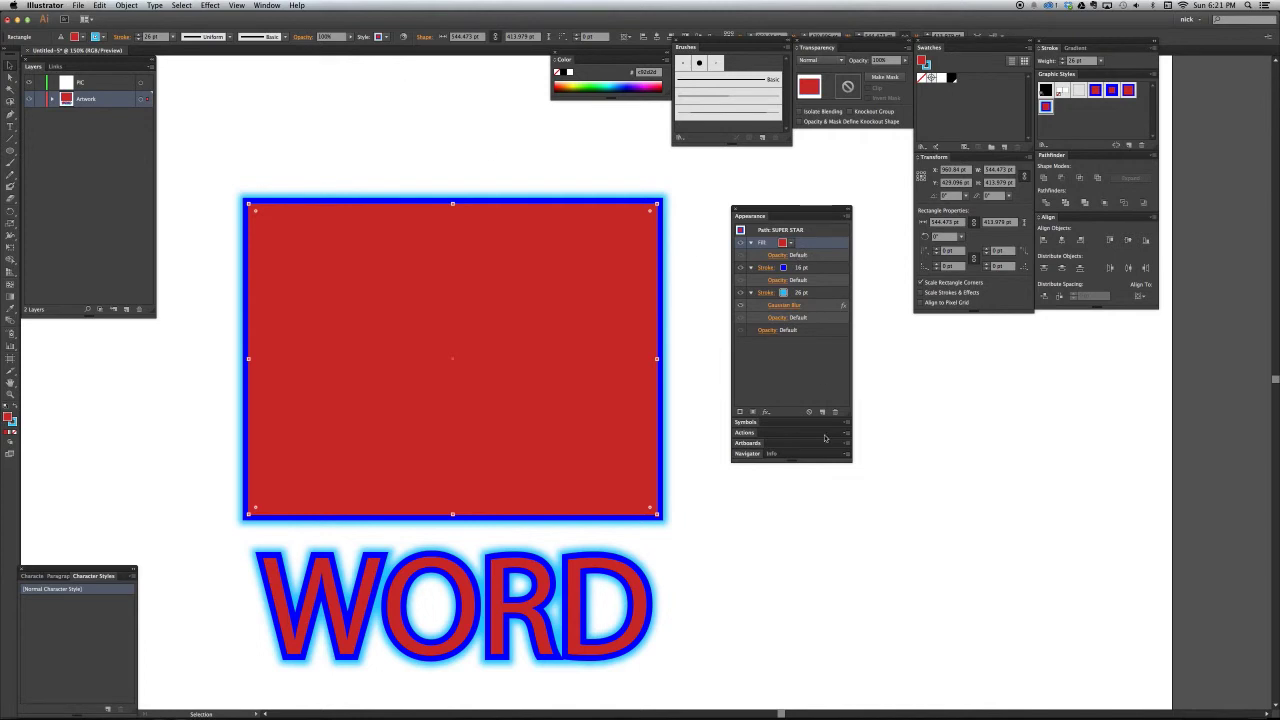
{"action": "left_click", "coordinate": [766, 413]}
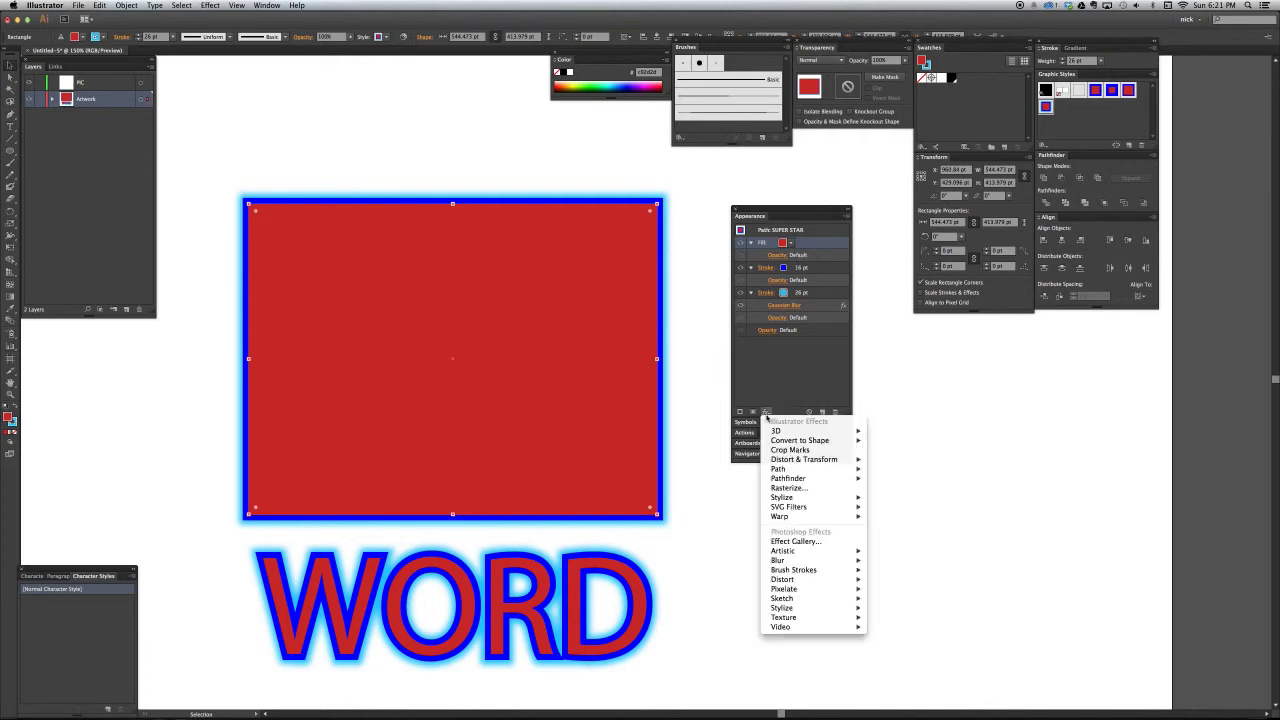
{"action": "mouse_move", "coordinate": [840, 497]}
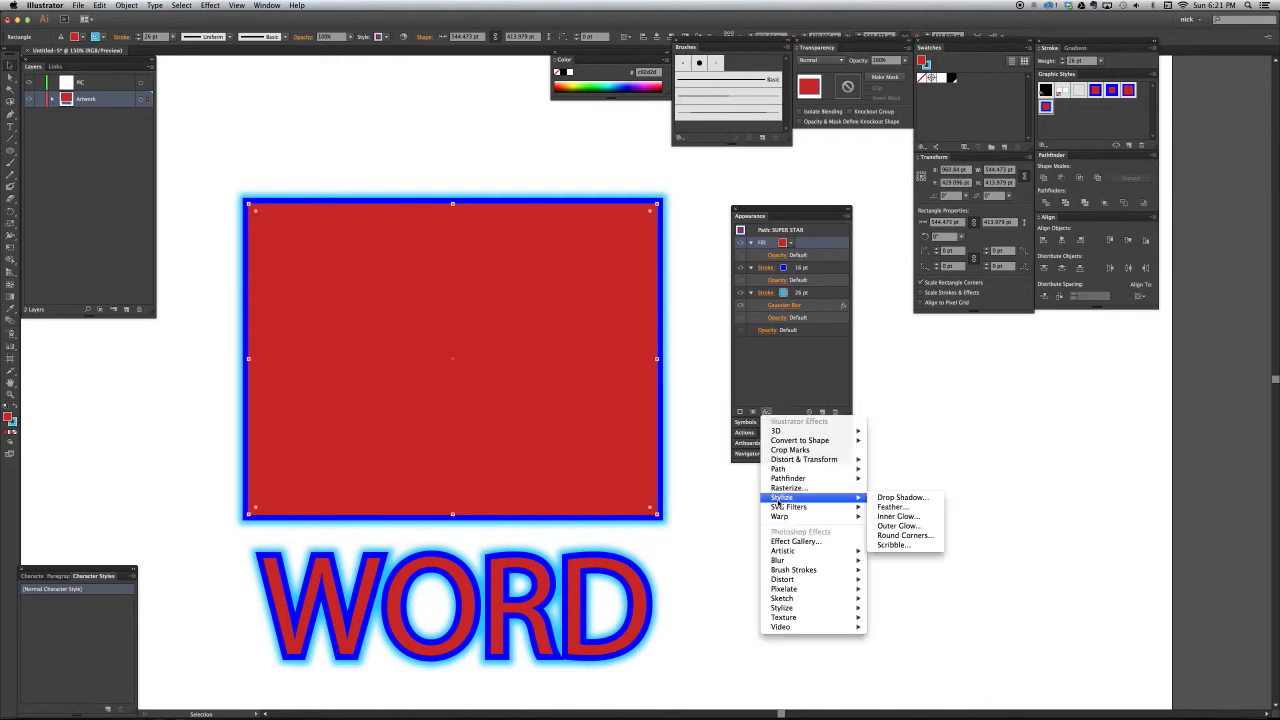
{"action": "left_click", "coordinate": [919, 517]}
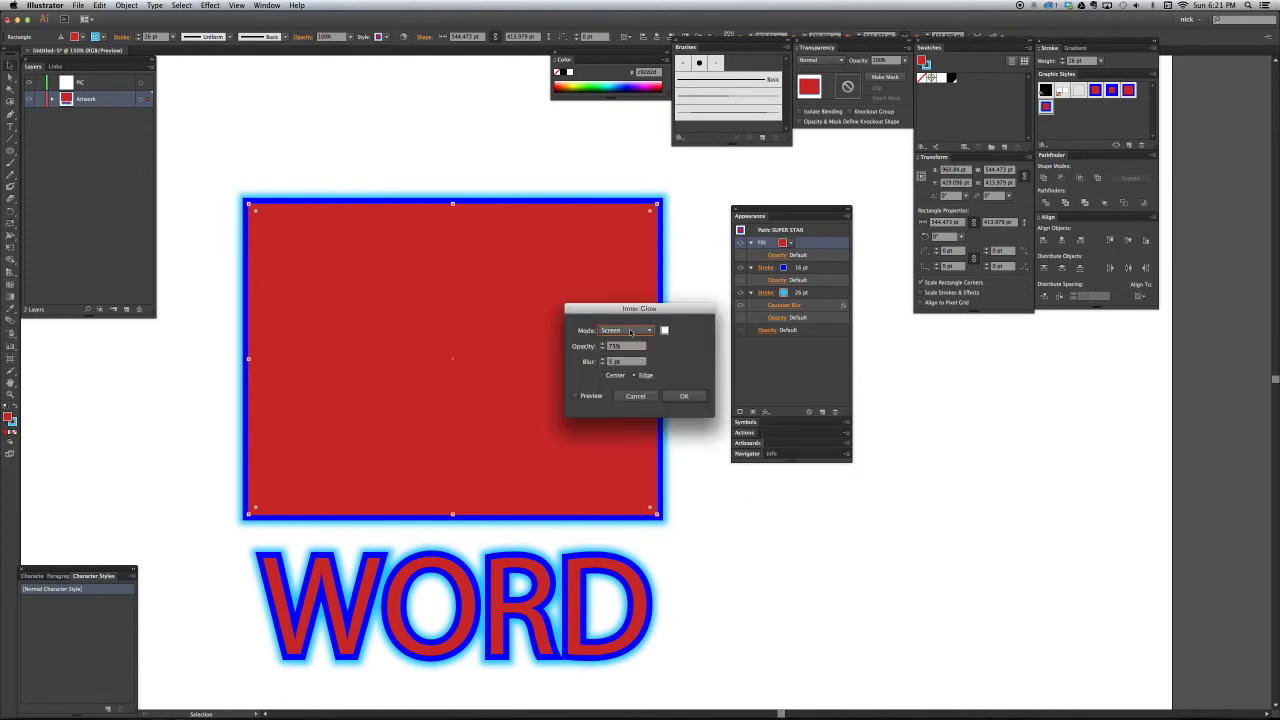
{"action": "left_click", "coordinate": [630, 333]}
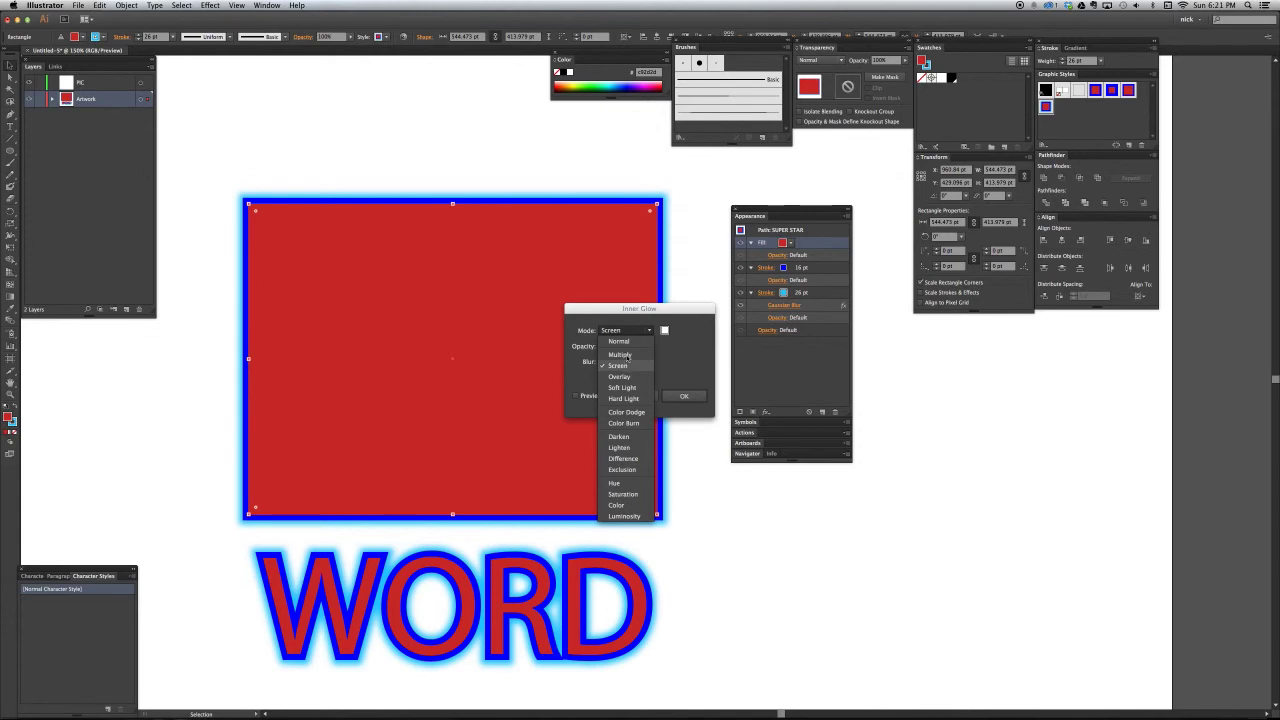
{"action": "left_click", "coordinate": [620, 376]}
{"action": "left_click", "coordinate": [662, 332]}
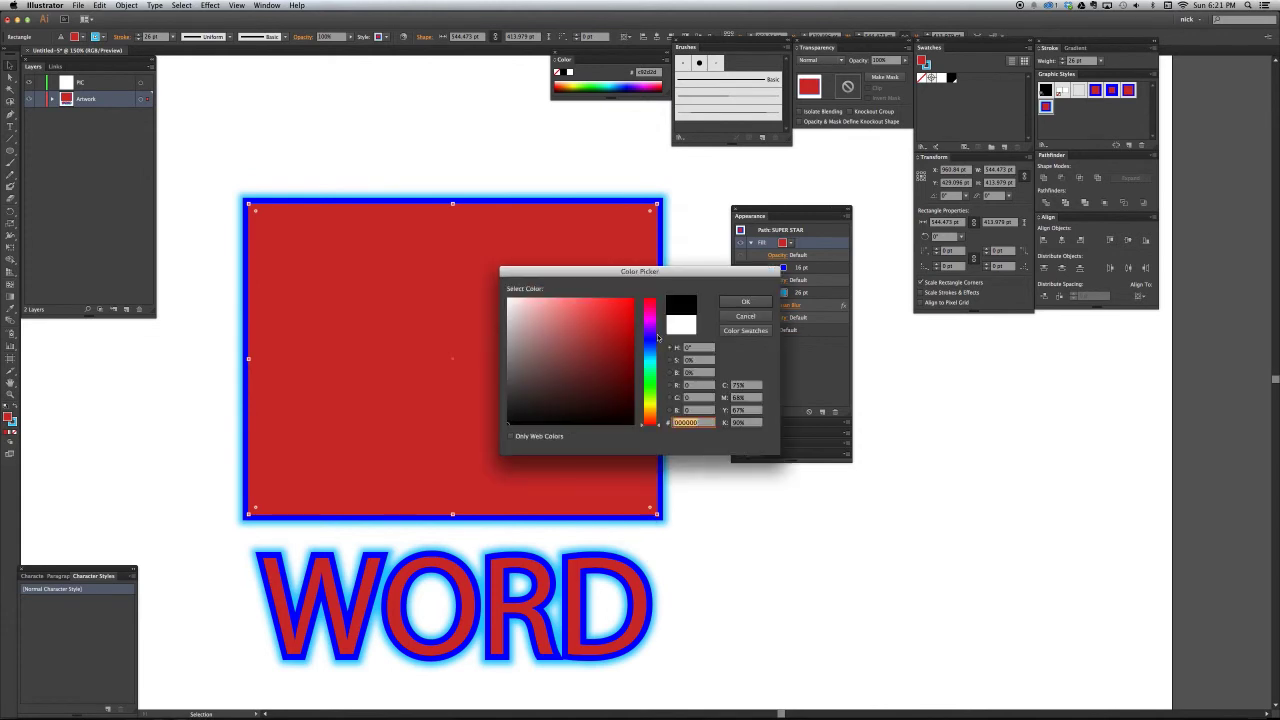
{"action": "left_click", "coordinate": [610, 331]}
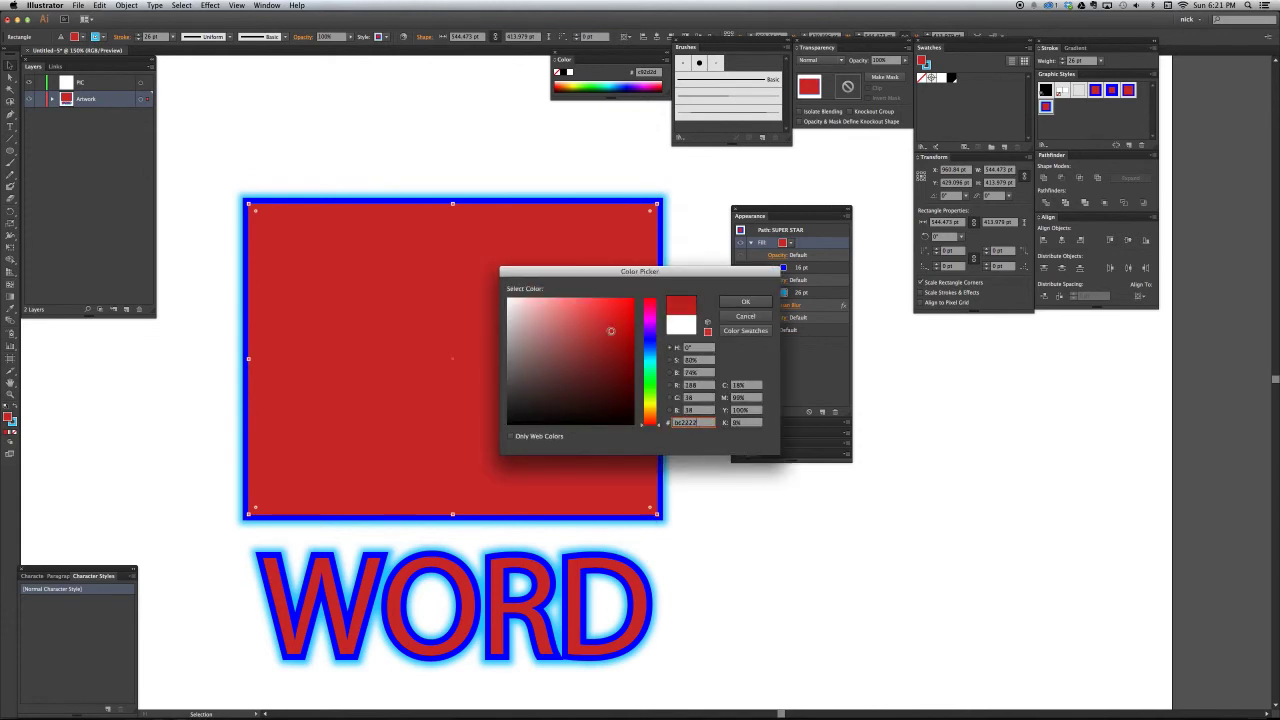
{"action": "key", "text": "Return"}
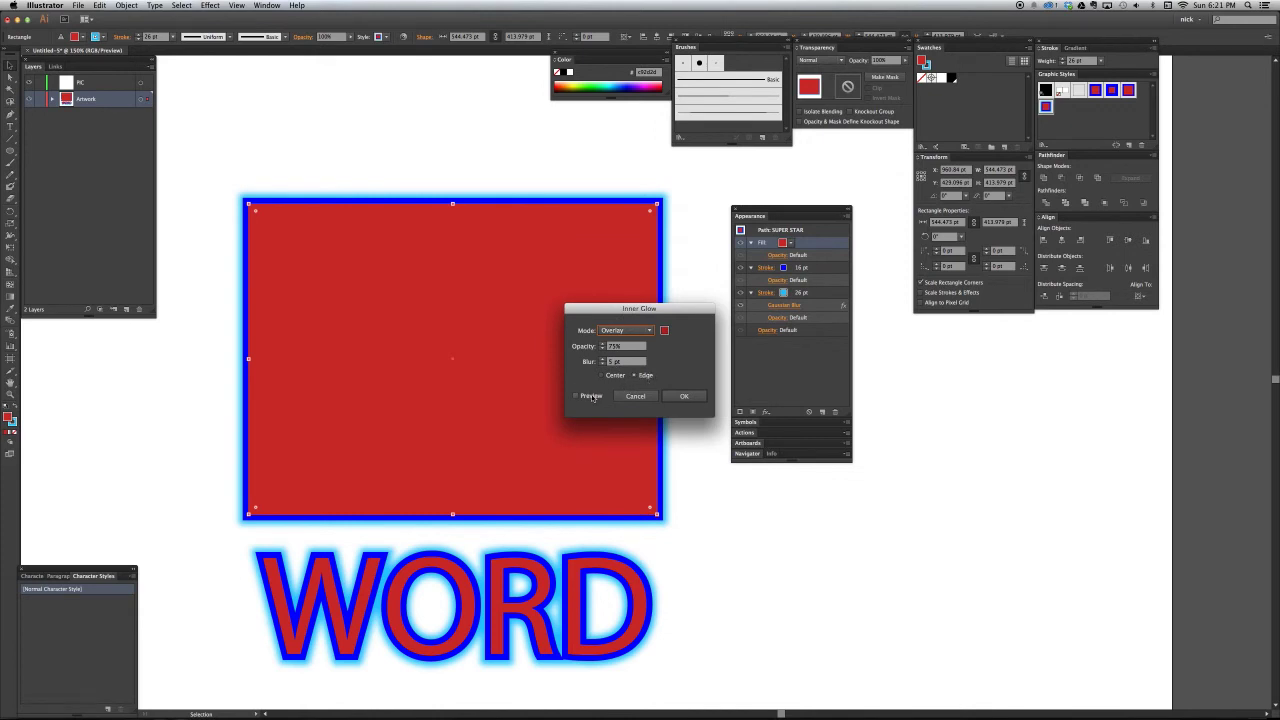
Step: Preview the inner glow on the rectangle and raise its blur to 30 pt
{"action": "left_click_drag", "start_coordinate": [593, 314], "coordinate": [670, 329]}
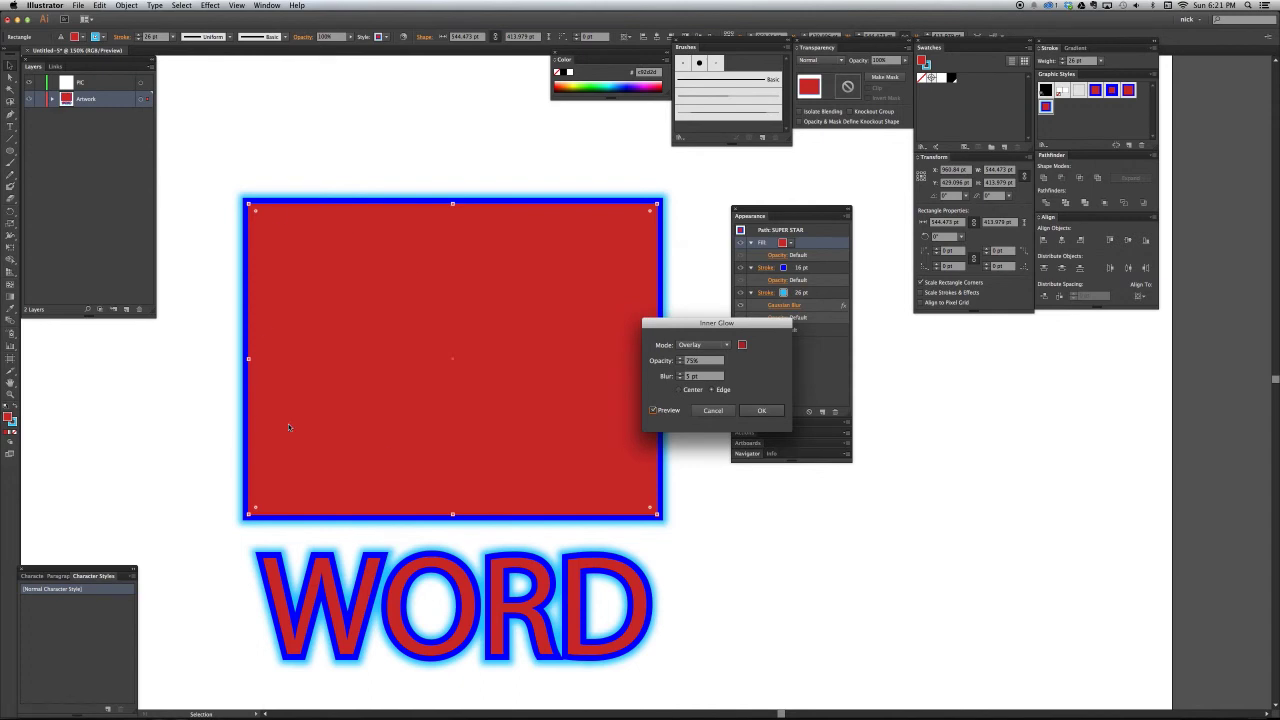
{"action": "left_click", "coordinate": [681, 375]}
{"action": "left_click", "coordinate": [681, 375]}
{"action": "left_click", "coordinate": [681, 375]}
{"action": "left_click", "coordinate": [681, 375]}
{"action": "left_click", "coordinate": [681, 375]}
{"action": "left_click", "coordinate": [681, 375]}
{"action": "left_click", "coordinate": [681, 375]}
{"action": "left_click", "coordinate": [681, 375]}
{"action": "left_click", "coordinate": [681, 375]}
{"action": "left_click", "coordinate": [681, 375]}
{"action": "left_click", "coordinate": [681, 375]}
{"action": "left_click", "coordinate": [681, 375]}
{"action": "left_click", "coordinate": [681, 375]}
{"action": "left_click", "coordinate": [681, 375]}
Step: Darken the inner glow's color to a deep dark red
{"action": "left_click", "coordinate": [742, 344]}
{"action": "left_click_drag", "start_coordinate": [604, 344], "coordinate": [603, 363]}
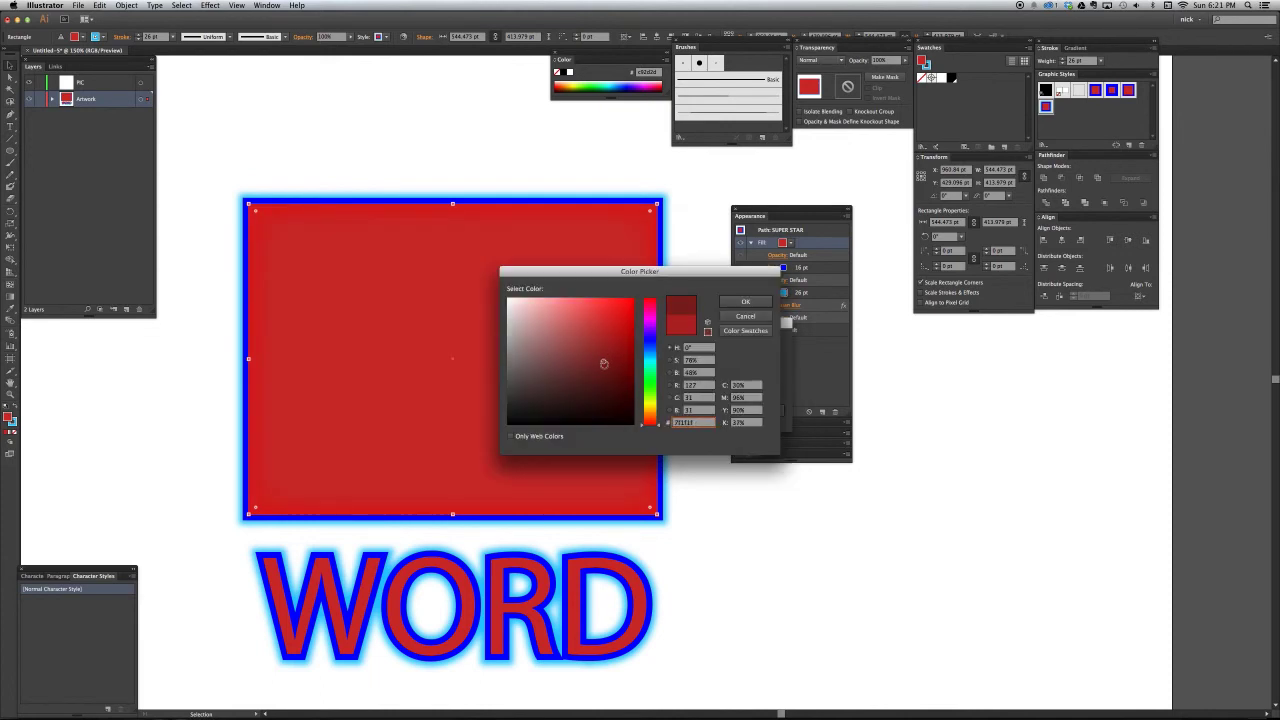
{"action": "key", "text": "Return"}
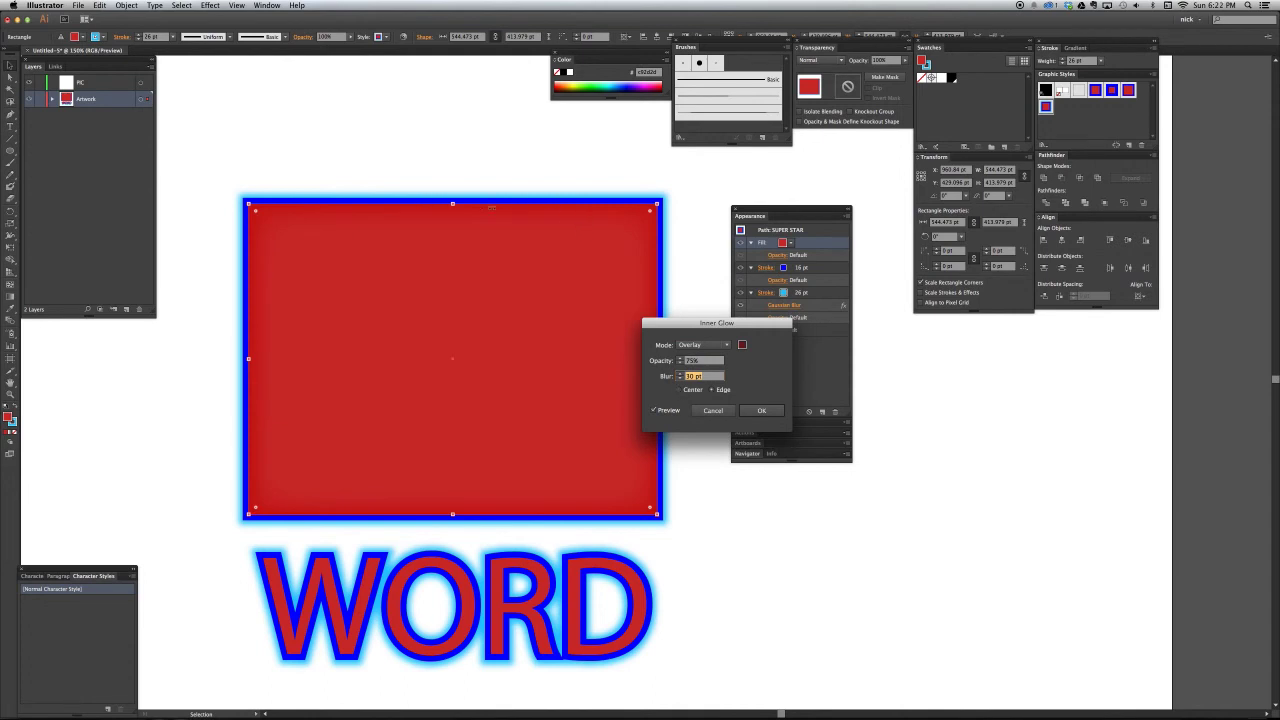
Step: Set the inner glow's opacity to 90% and its mode to Multiply, and apply the effect
{"action": "left_click", "coordinate": [681, 359]}
{"action": "left_click", "coordinate": [681, 359]}
{"action": "left_click", "coordinate": [726, 345]}
{"action": "left_click", "coordinate": [712, 347]}
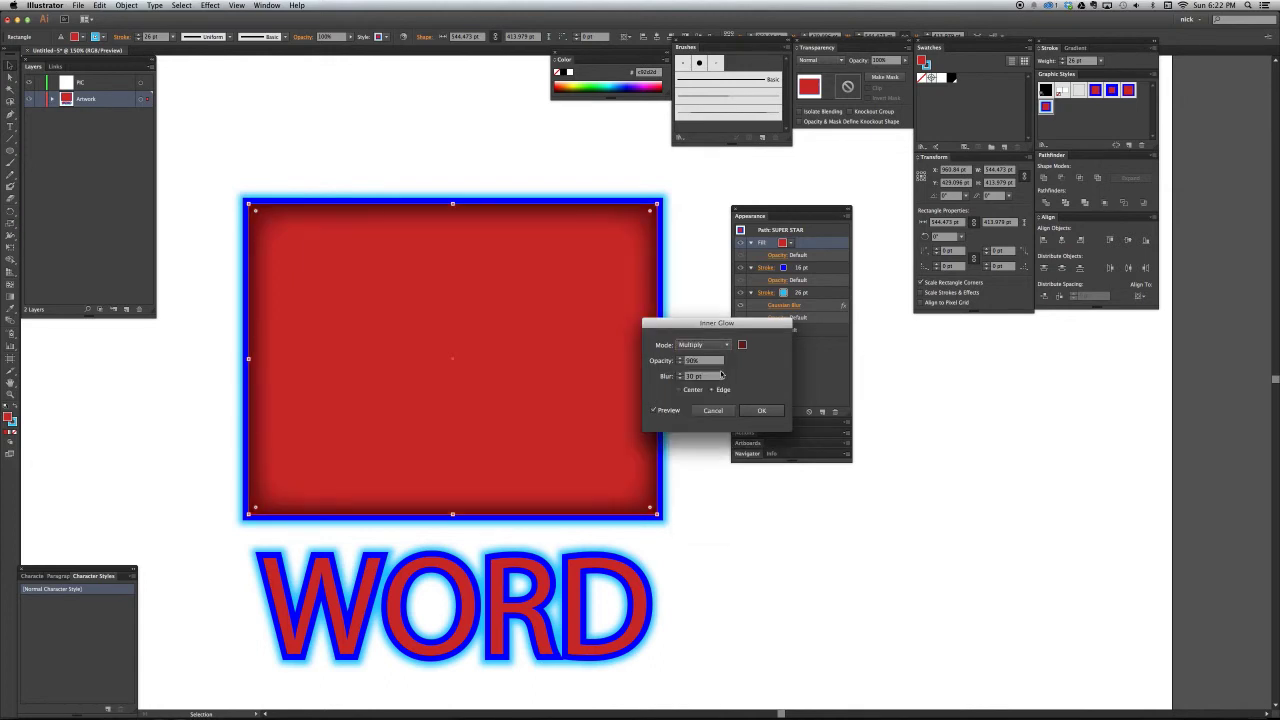
{"action": "left_click", "coordinate": [761, 410]}
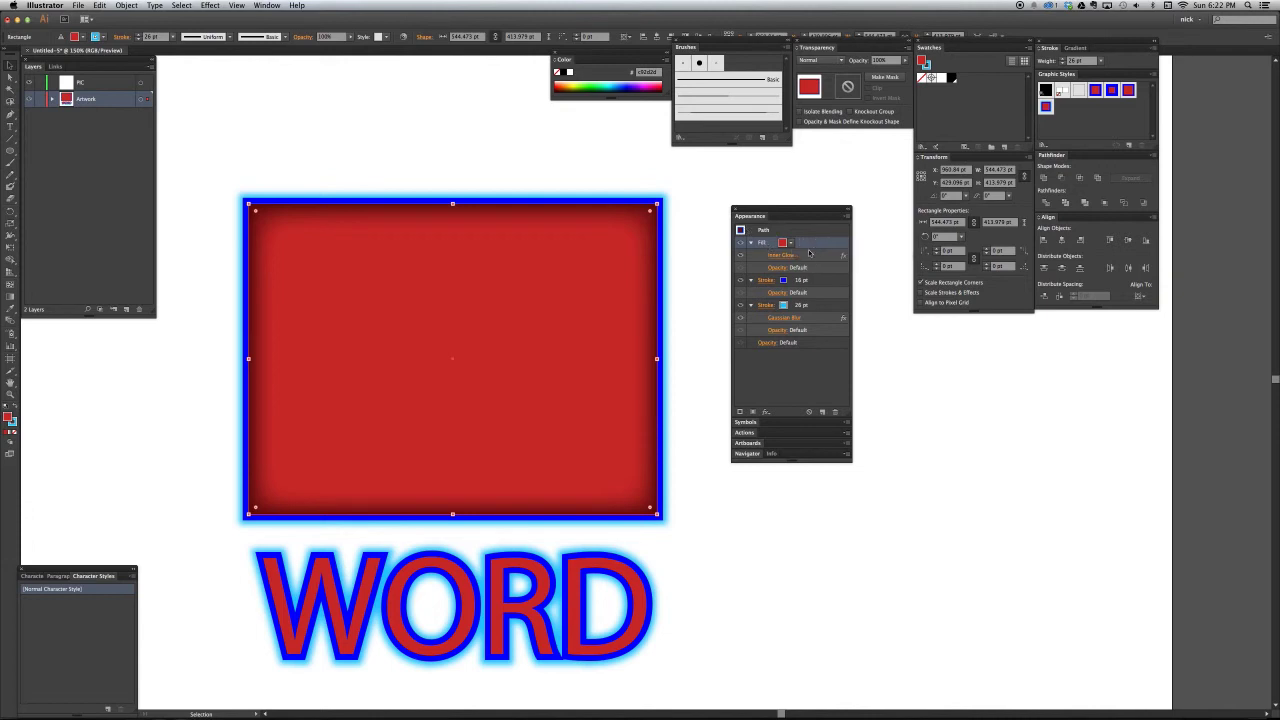
Step: Deselect the rectangle and view the artwork in outline mode
{"action": "left_click", "coordinate": [711, 291]}
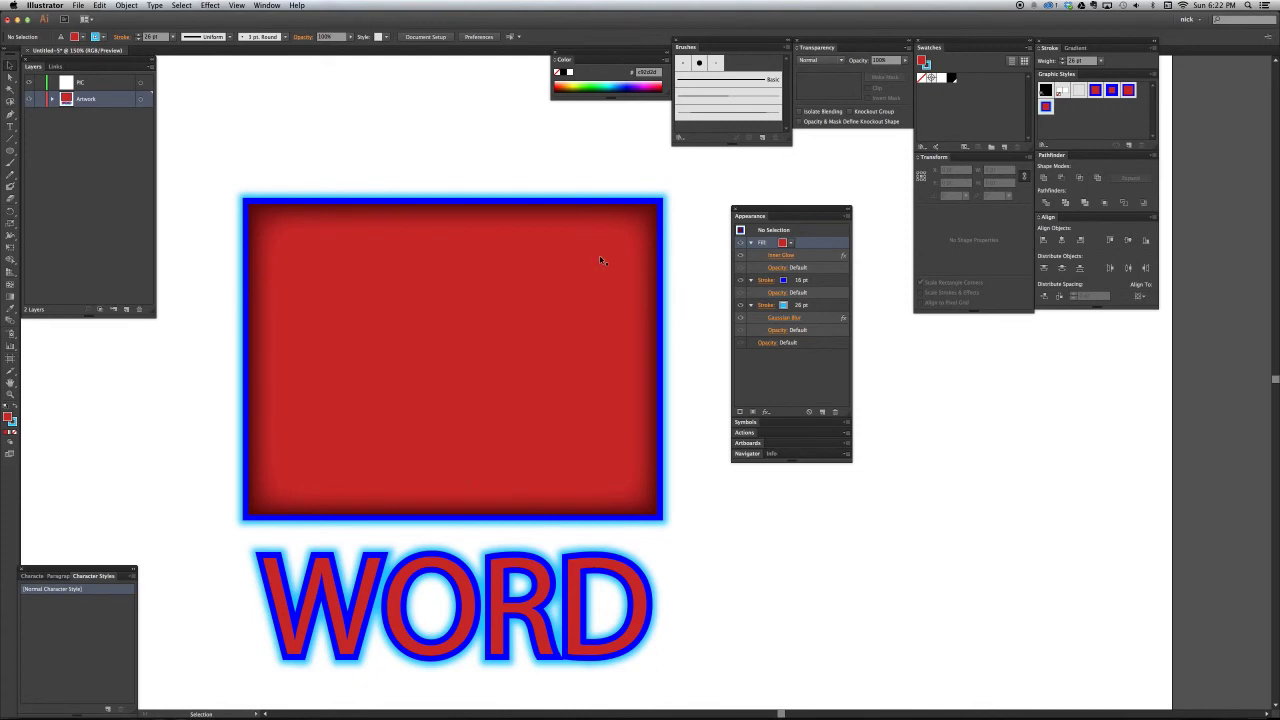
{"action": "key", "text": "super+y"}
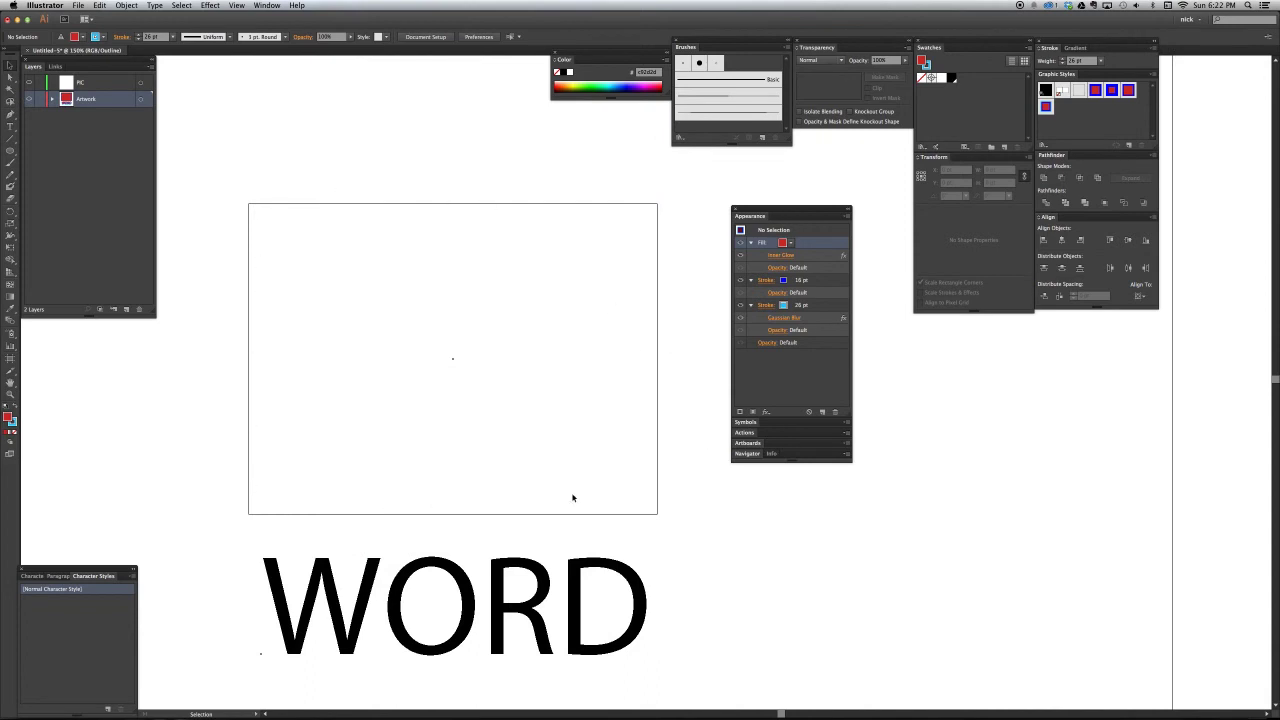
Step: Return to the full-color preview and apply a Gaussian Blur with a 10-pixel radius to the whole rectangle, not just one stroke or fill
{"action": "key", "text": "super+y"}
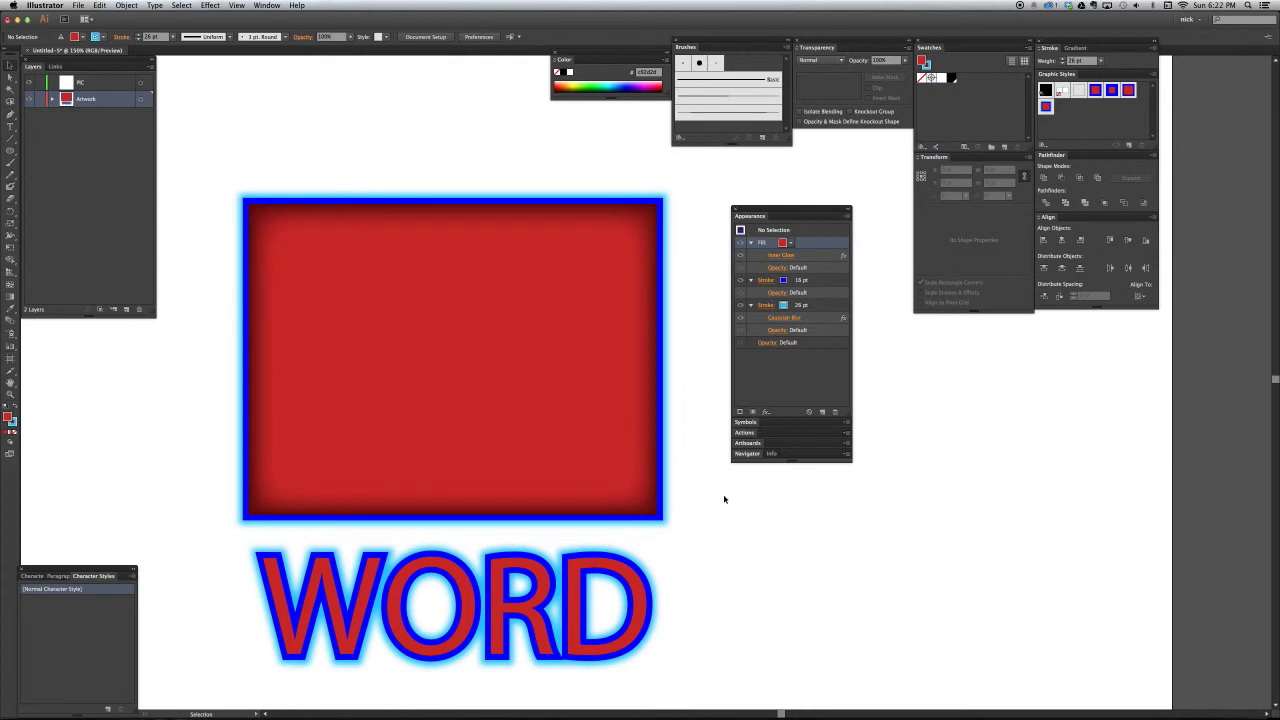
{"action": "left_click", "coordinate": [649, 249]}
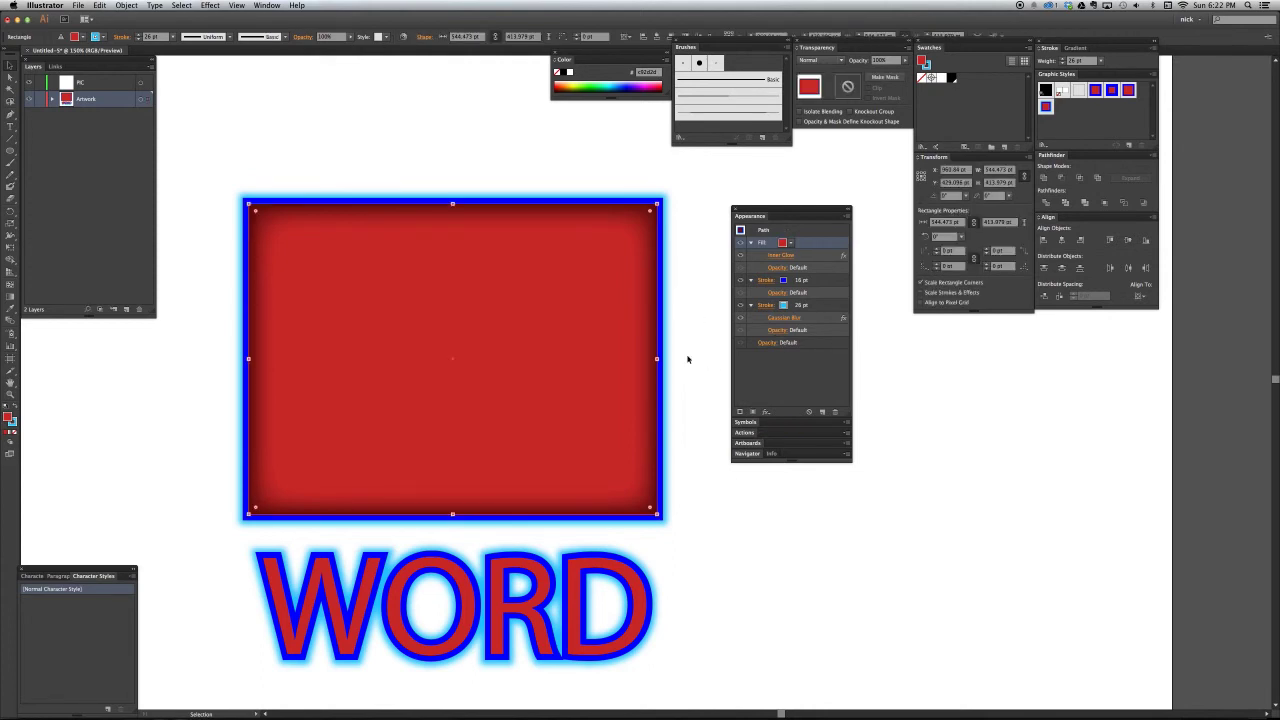
{"action": "left_click", "coordinate": [808, 368]}
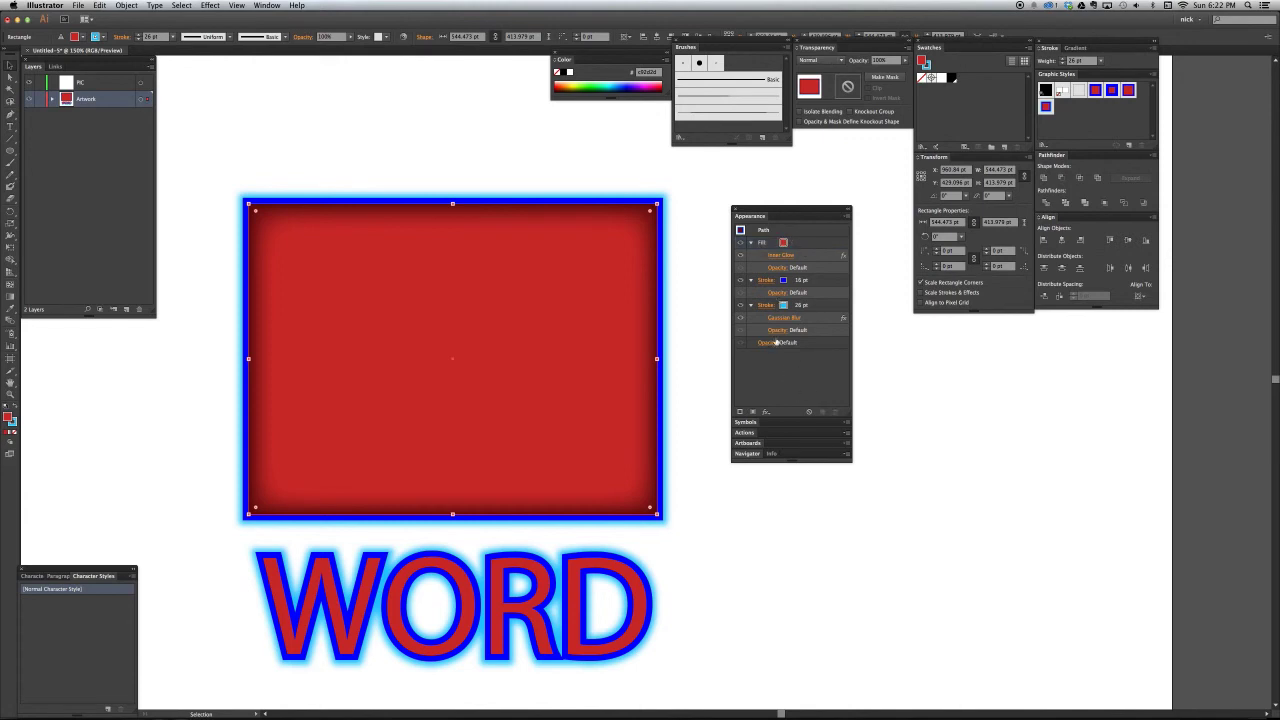
{"action": "left_click", "coordinate": [766, 412]}
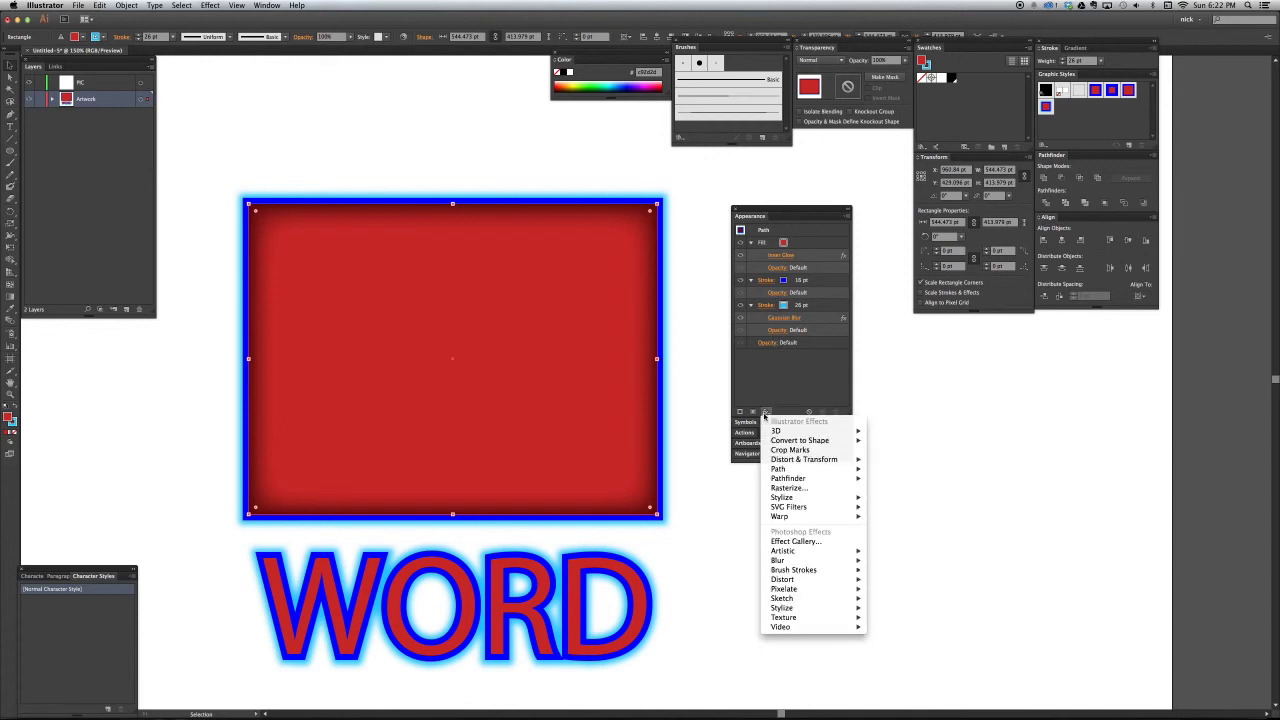
{"action": "mouse_move", "coordinate": [773, 562]}
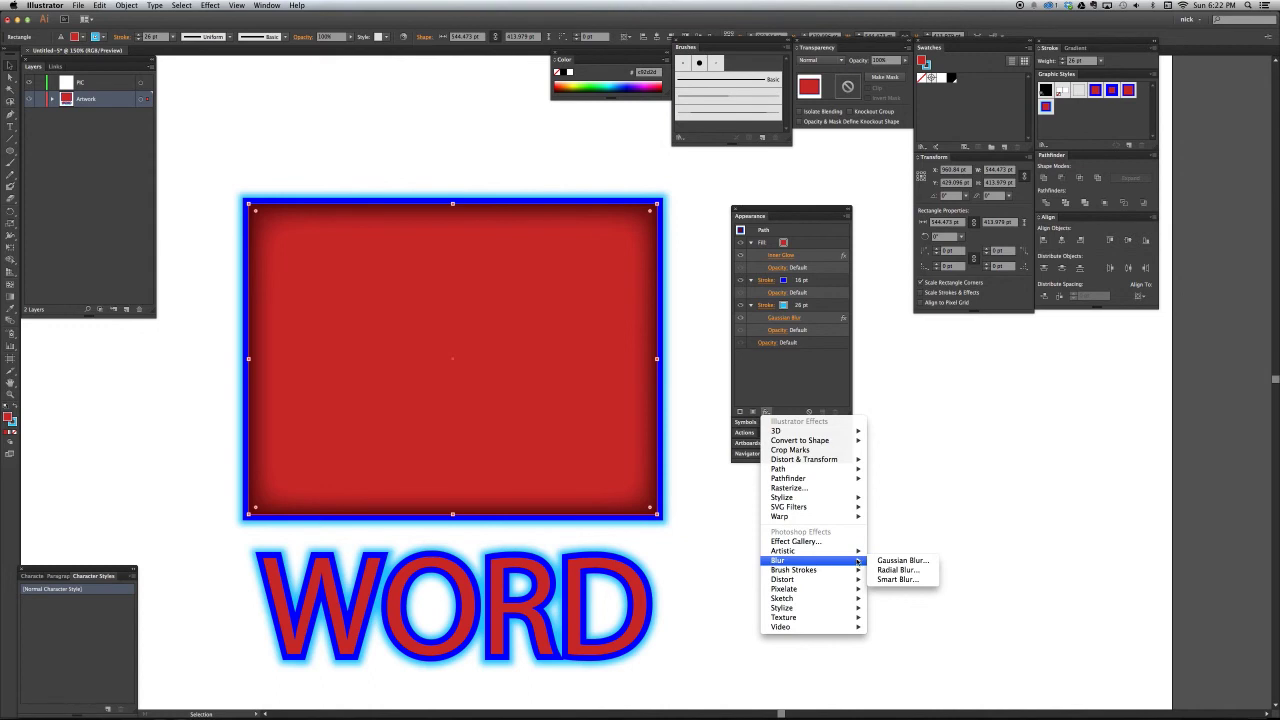
{"action": "left_click", "coordinate": [881, 563]}
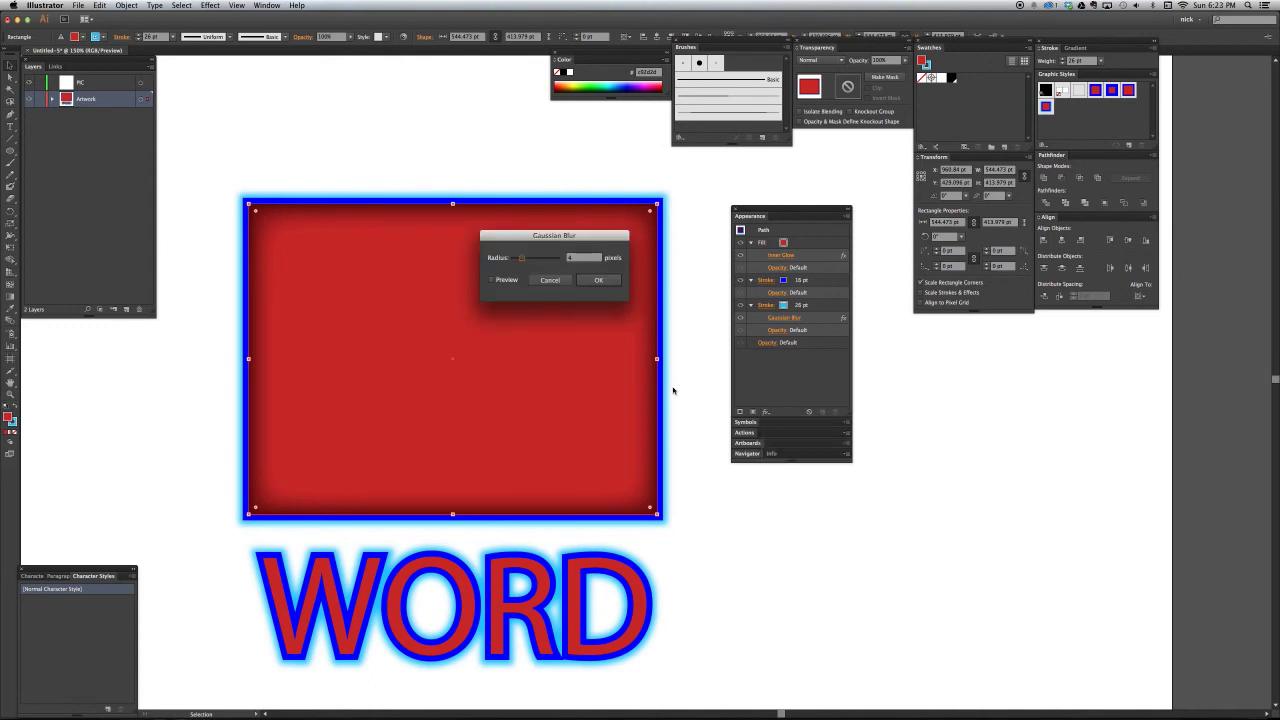
{"action": "left_click_drag", "start_coordinate": [521, 258], "coordinate": [532, 260]}
{"action": "left_click_drag", "start_coordinate": [555, 245], "coordinate": [743, 438]}
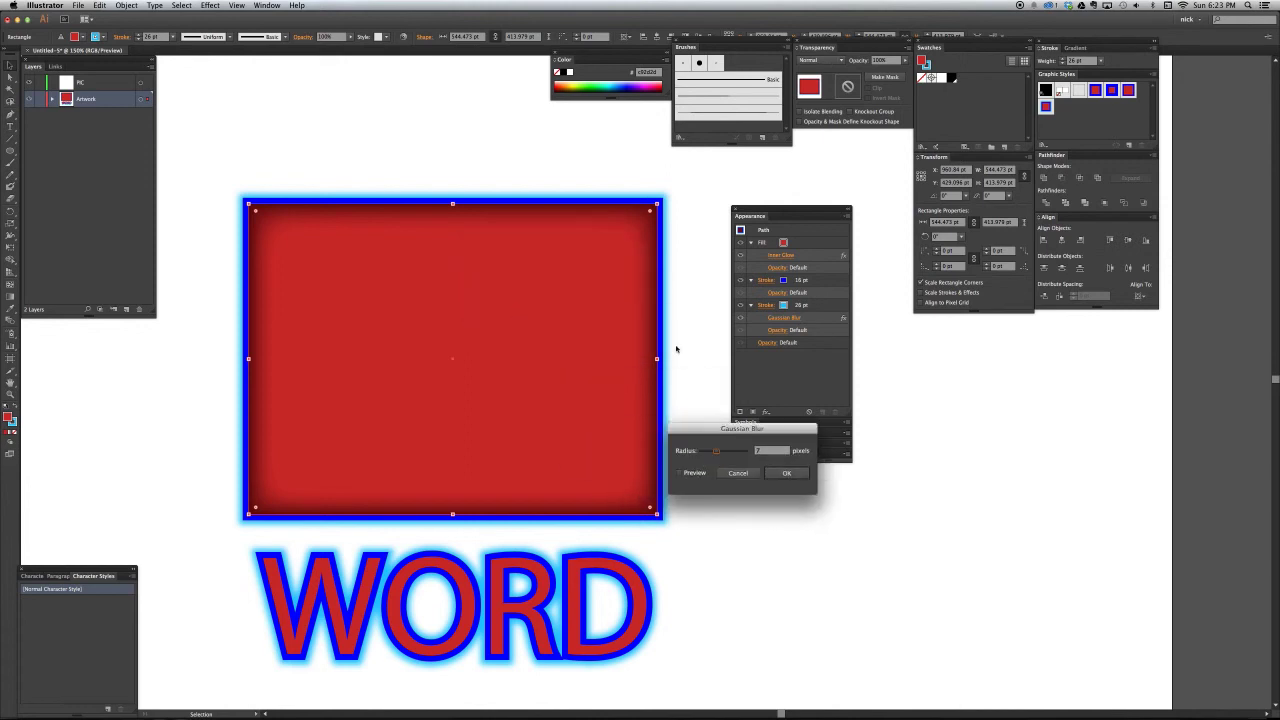
{"action": "left_click", "coordinate": [689, 476]}
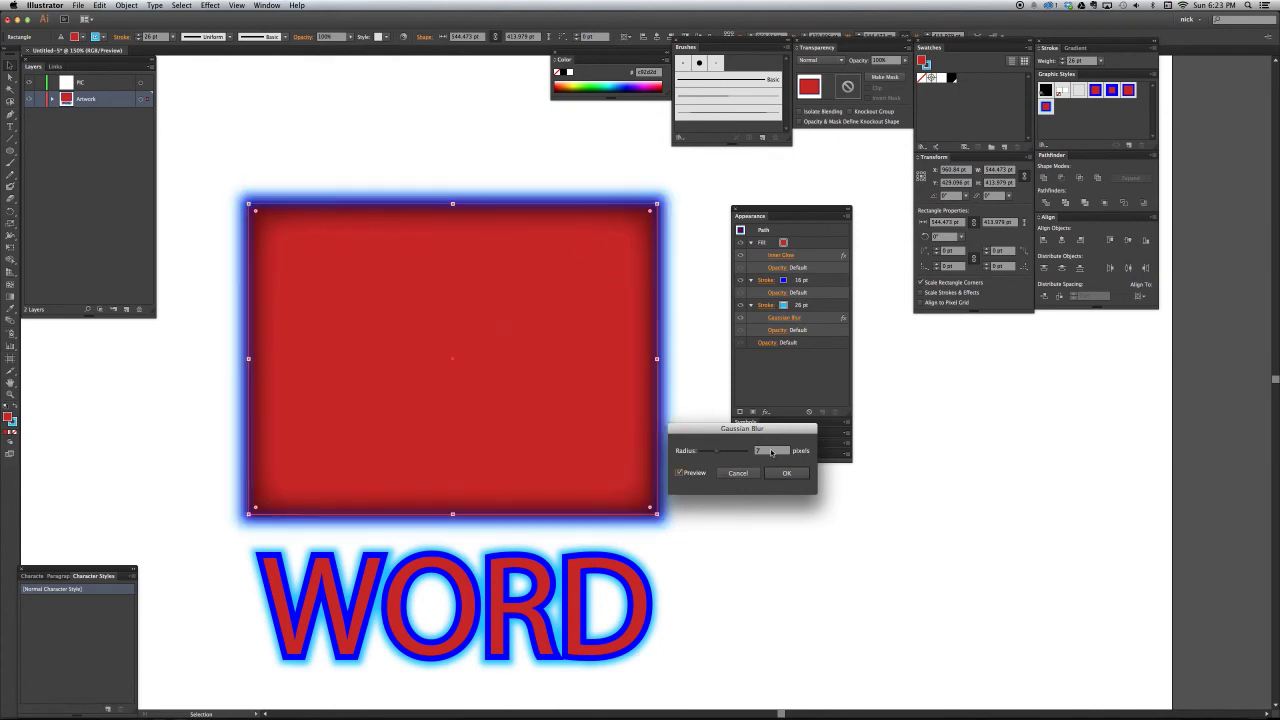
{"action": "key", "text": "Return"}
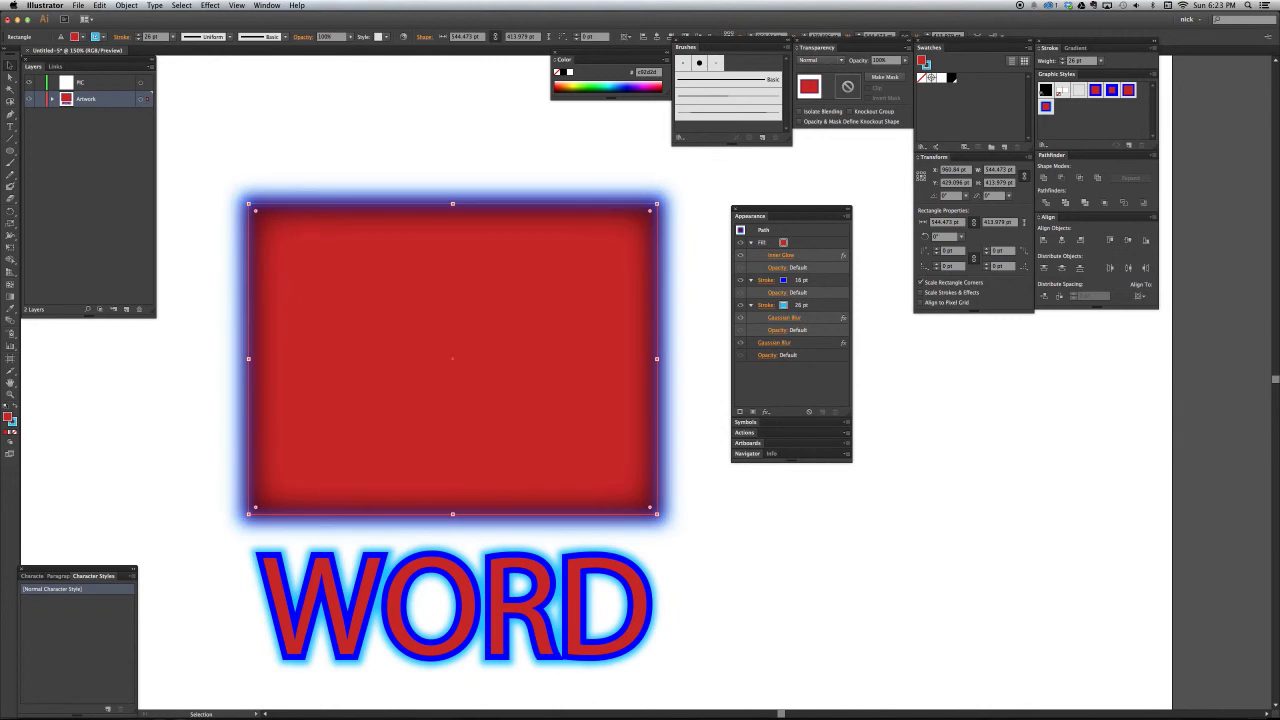
Step: Try to lower the radius of the overall Gaussian Blur with the rectangle deselected
{"action": "left_click", "coordinate": [718, 541]}
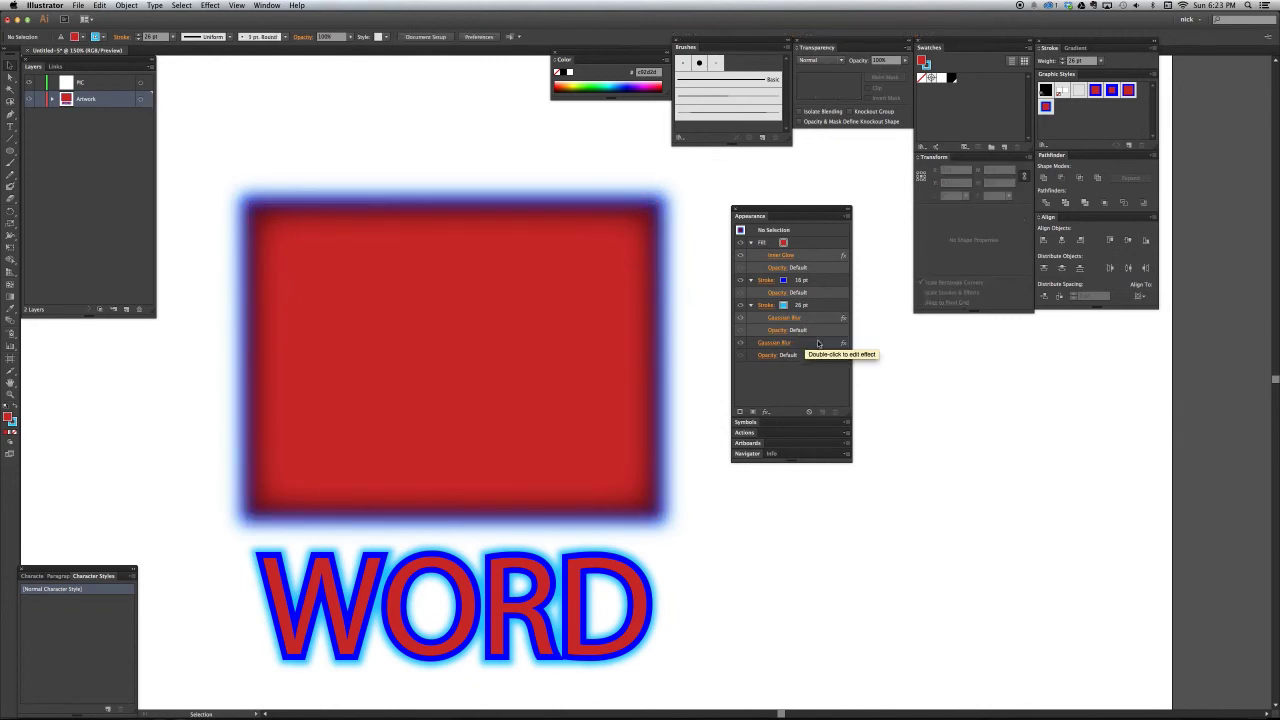
{"action": "left_click", "coordinate": [818, 346]}
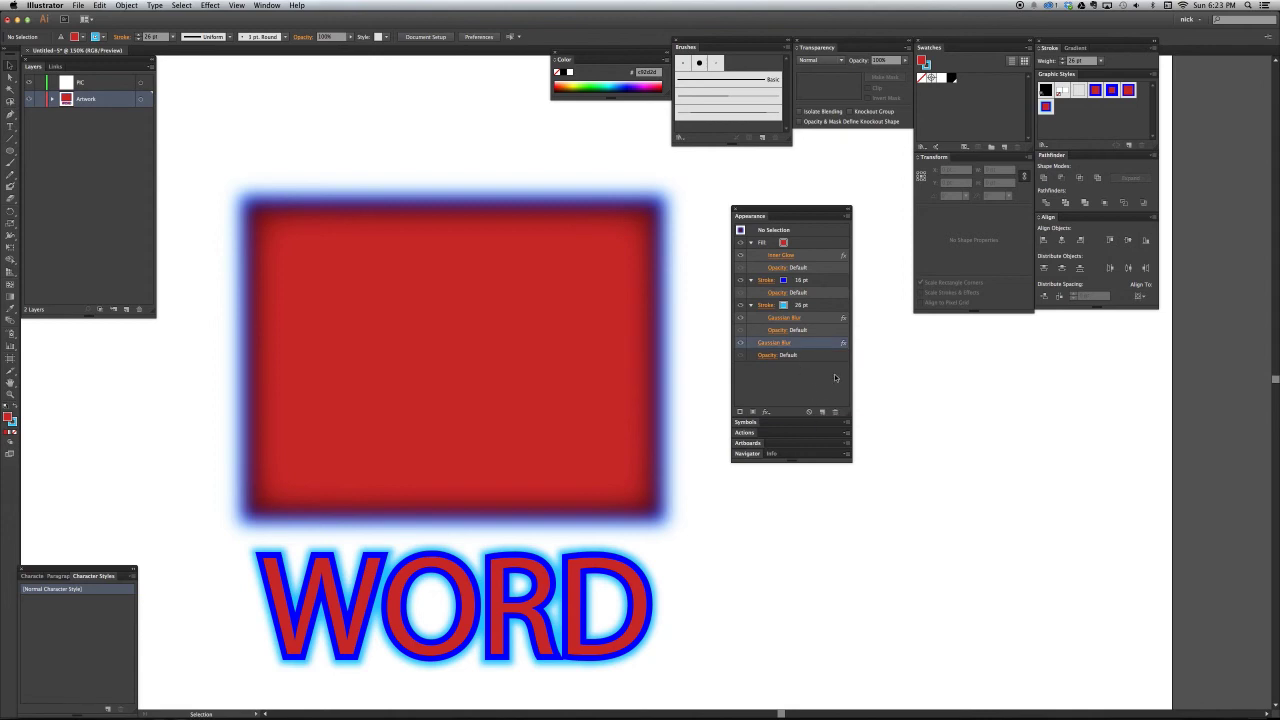
{"action": "left_click", "coordinate": [771, 343]}
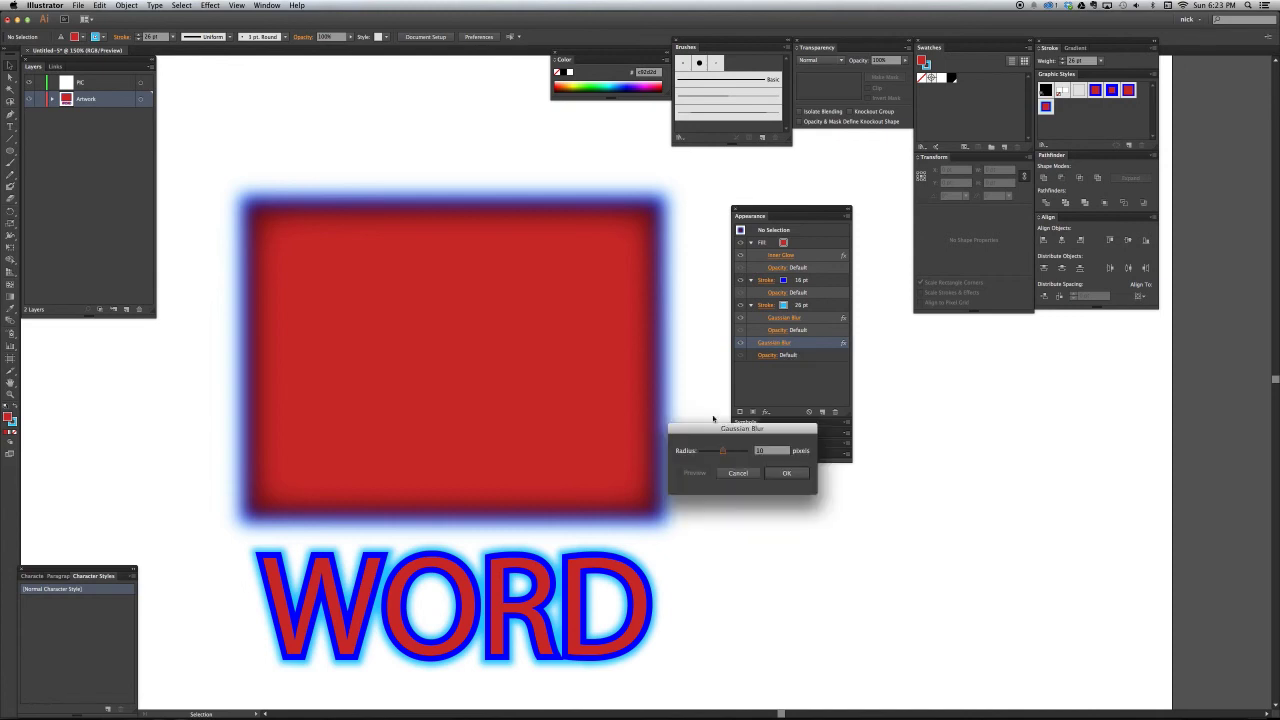
{"action": "left_click_drag", "start_coordinate": [722, 451], "coordinate": [707, 455]}
{"action": "key", "text": "Return"}
Step: Reselect the rectangle and preview its overall Gaussian Blur at a lower radius of about 2 pixels
{"action": "left_click", "coordinate": [595, 314]}
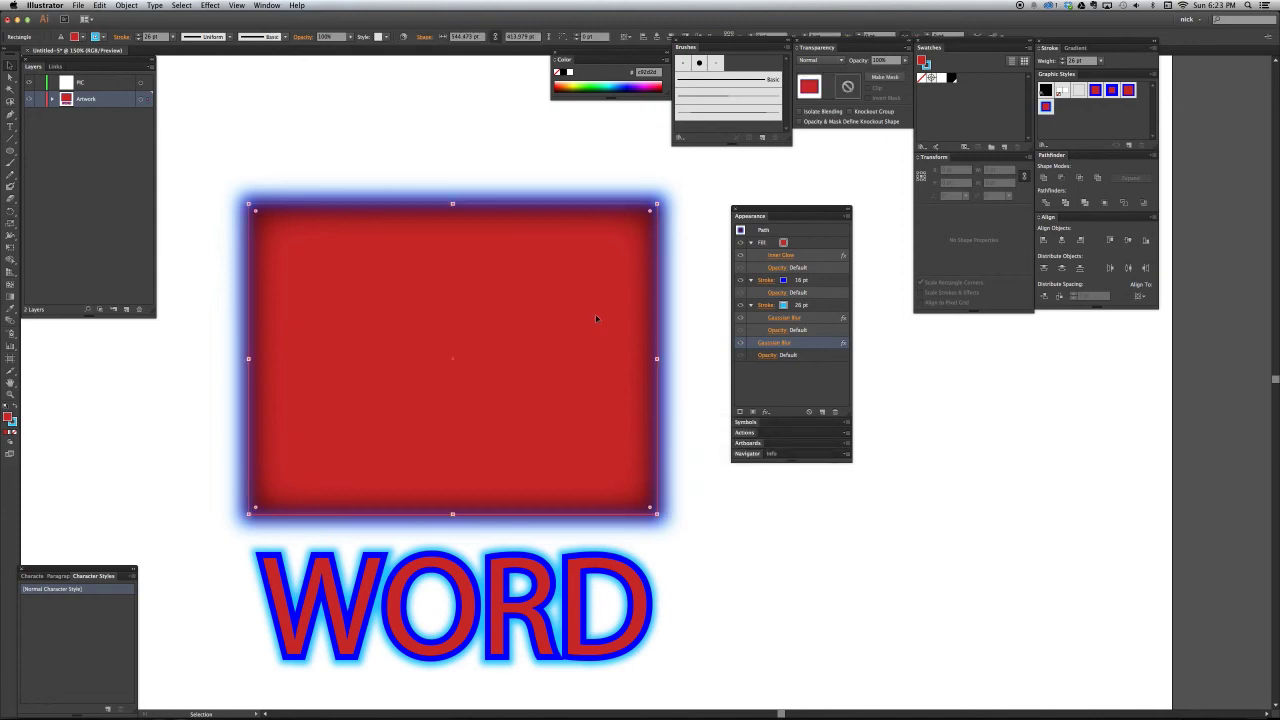
{"action": "left_click", "coordinate": [772, 343]}
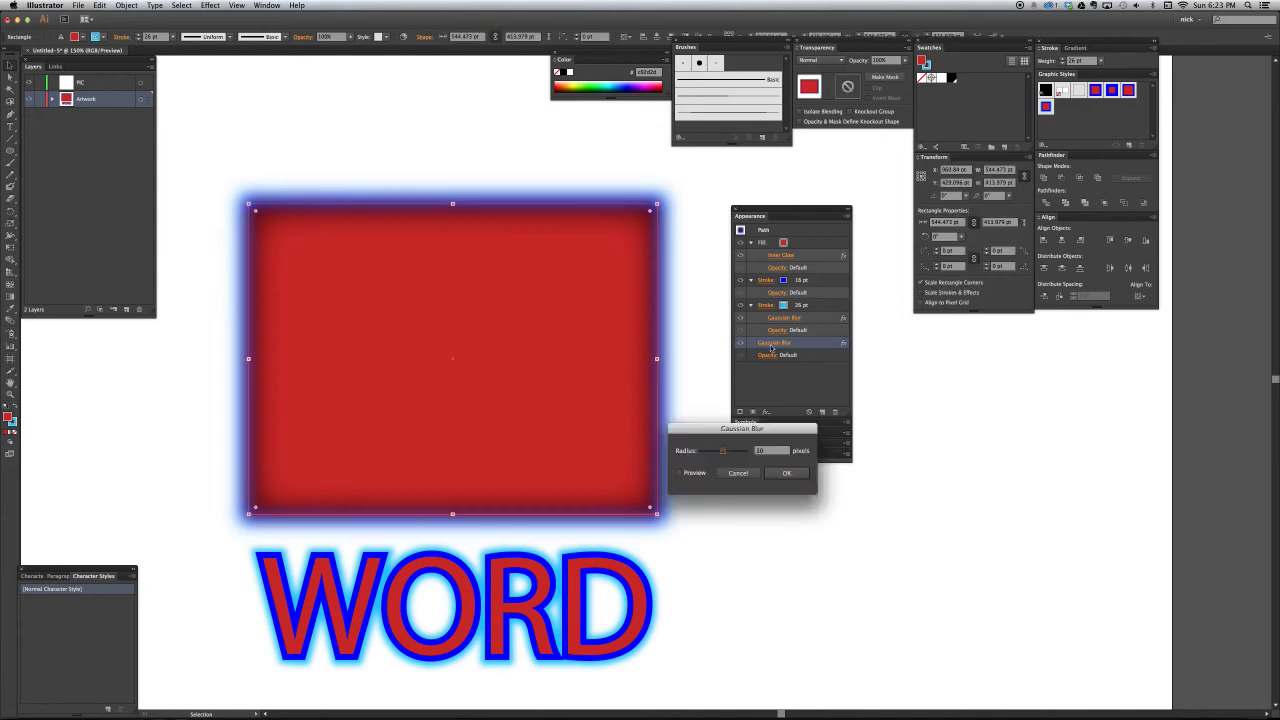
{"action": "left_click", "coordinate": [690, 473]}
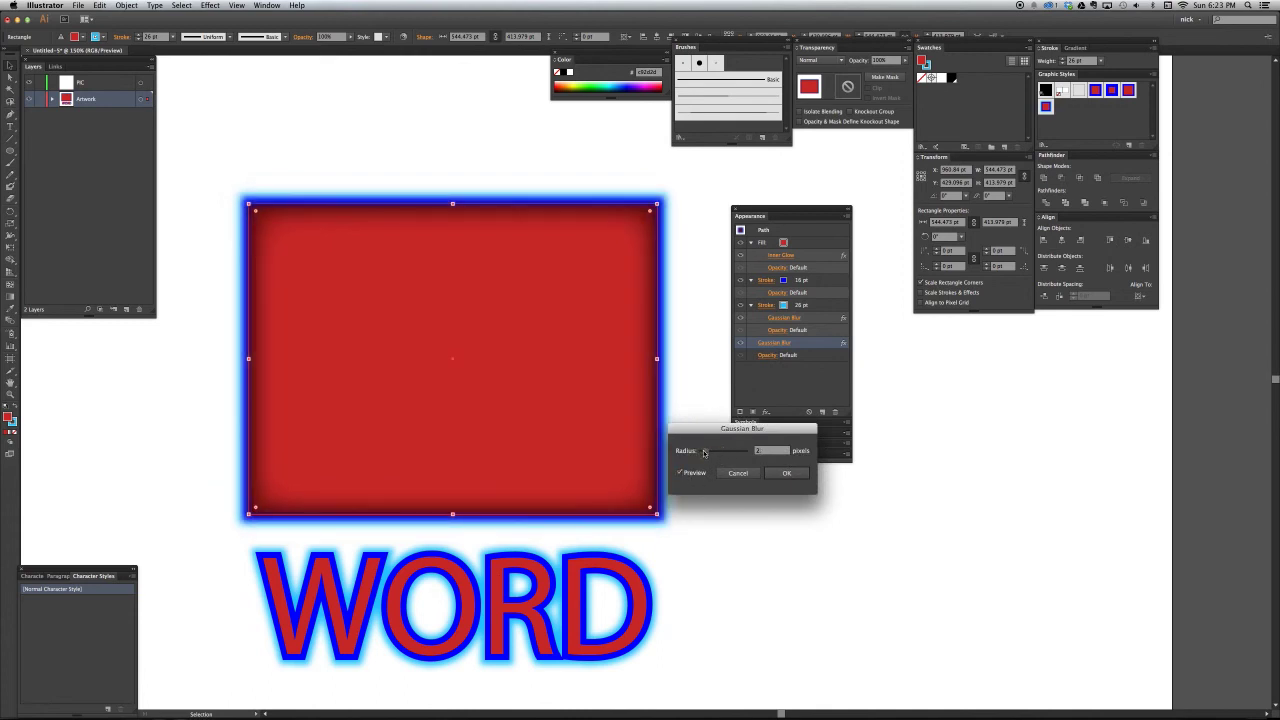
{"action": "left_click_drag", "start_coordinate": [704, 454], "coordinate": [706, 454]}
{"action": "left_click", "coordinate": [788, 474]}
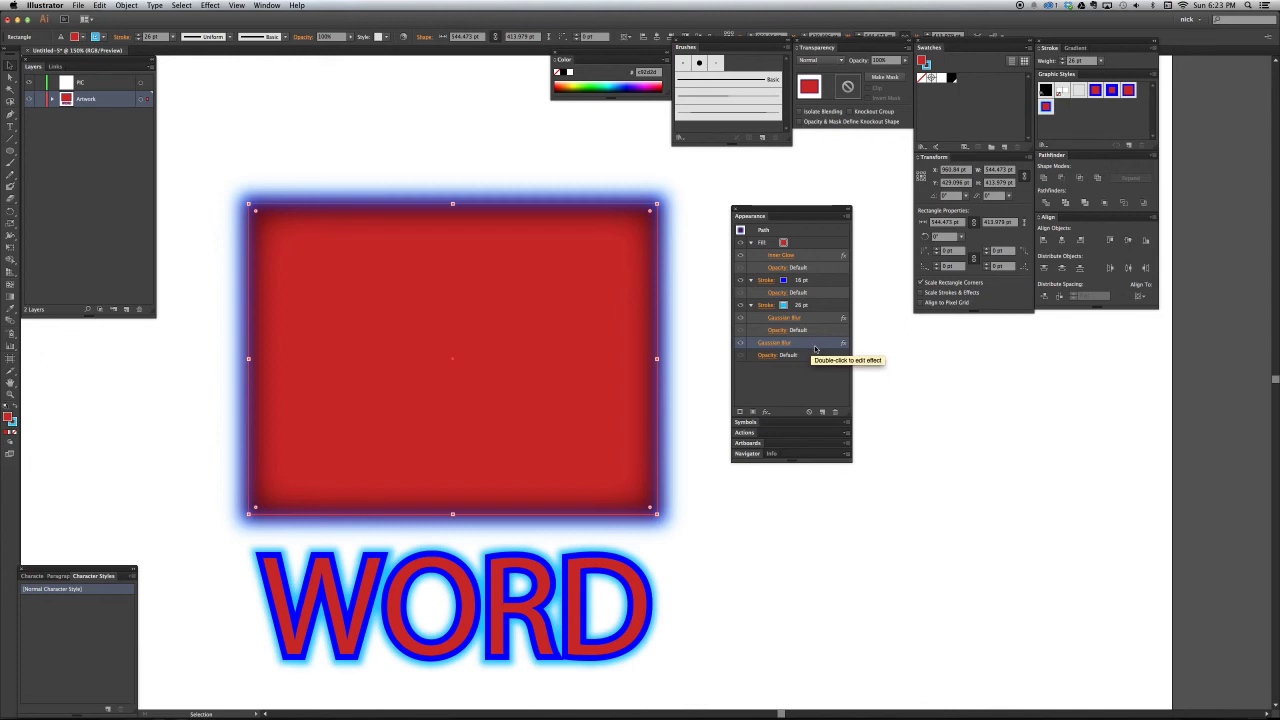
Step: Review the settings of the Inner Glow on the rectangle's fill and close them without making changes
{"action": "left_click", "coordinate": [798, 256]}
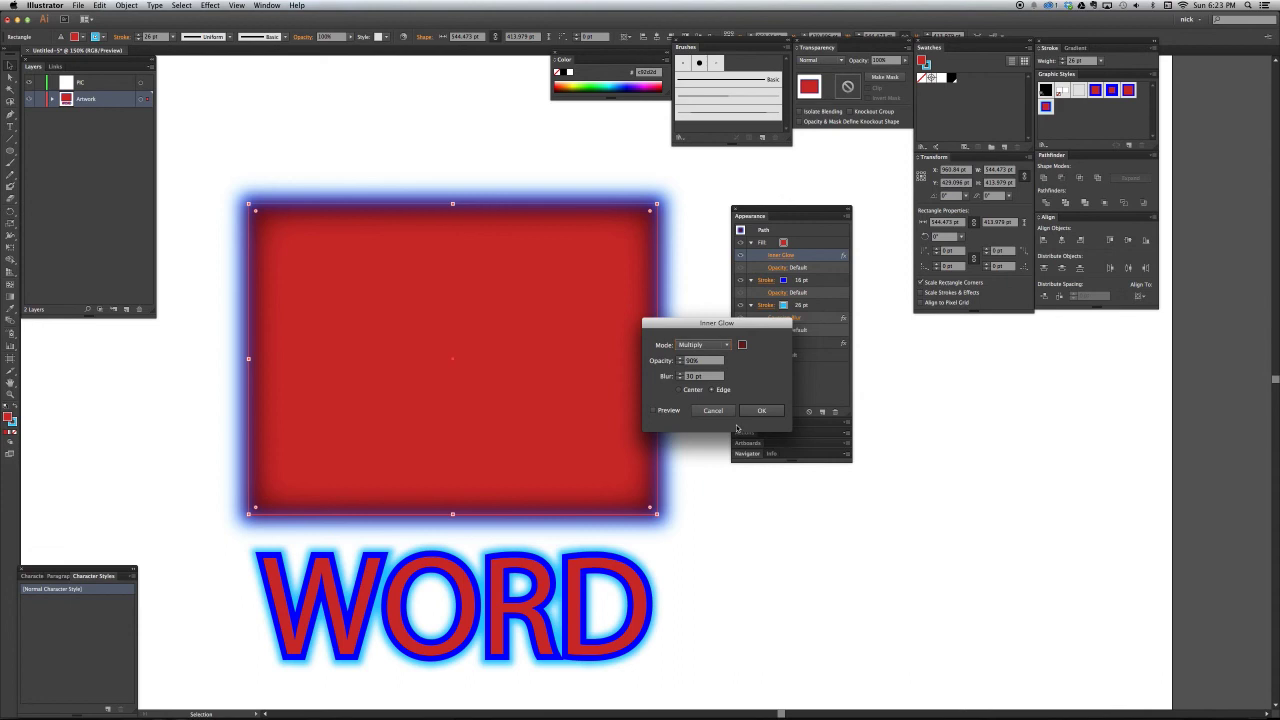
{"action": "key", "text": "Escape"}
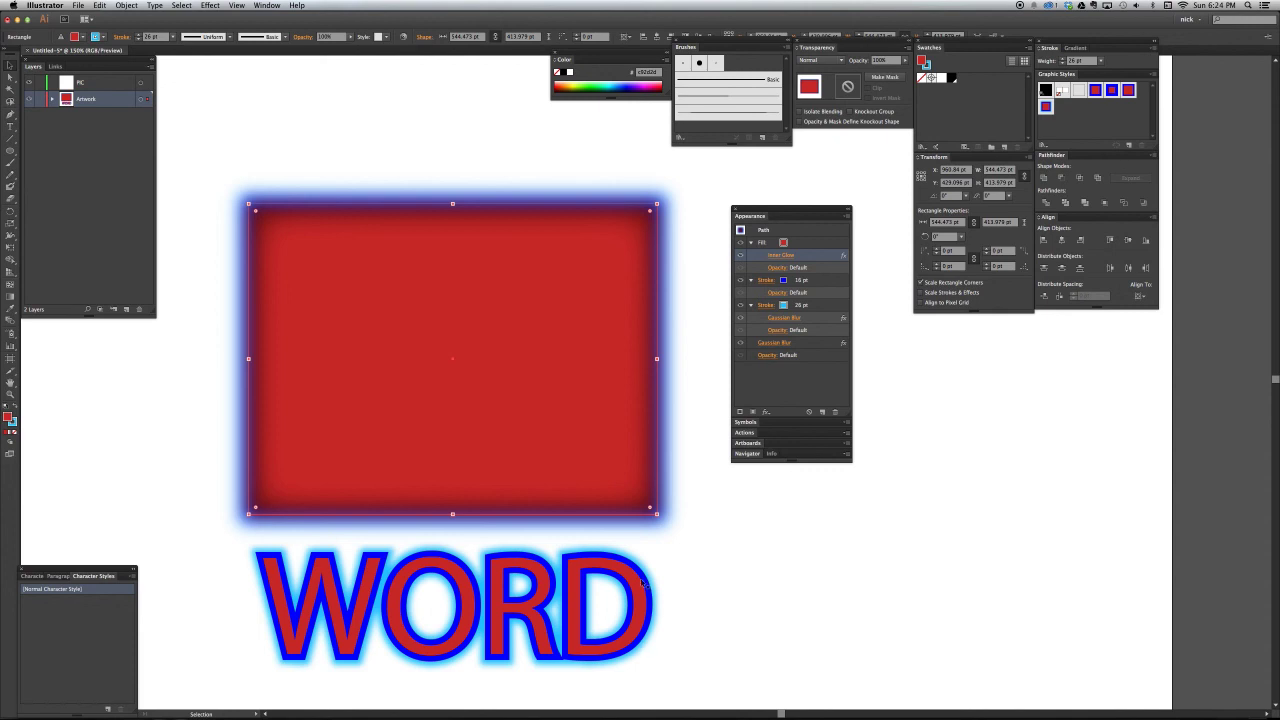
{"action": "scroll", "coordinate": [590, 556], "scroll_direction": "down", "scroll_amount": 3}
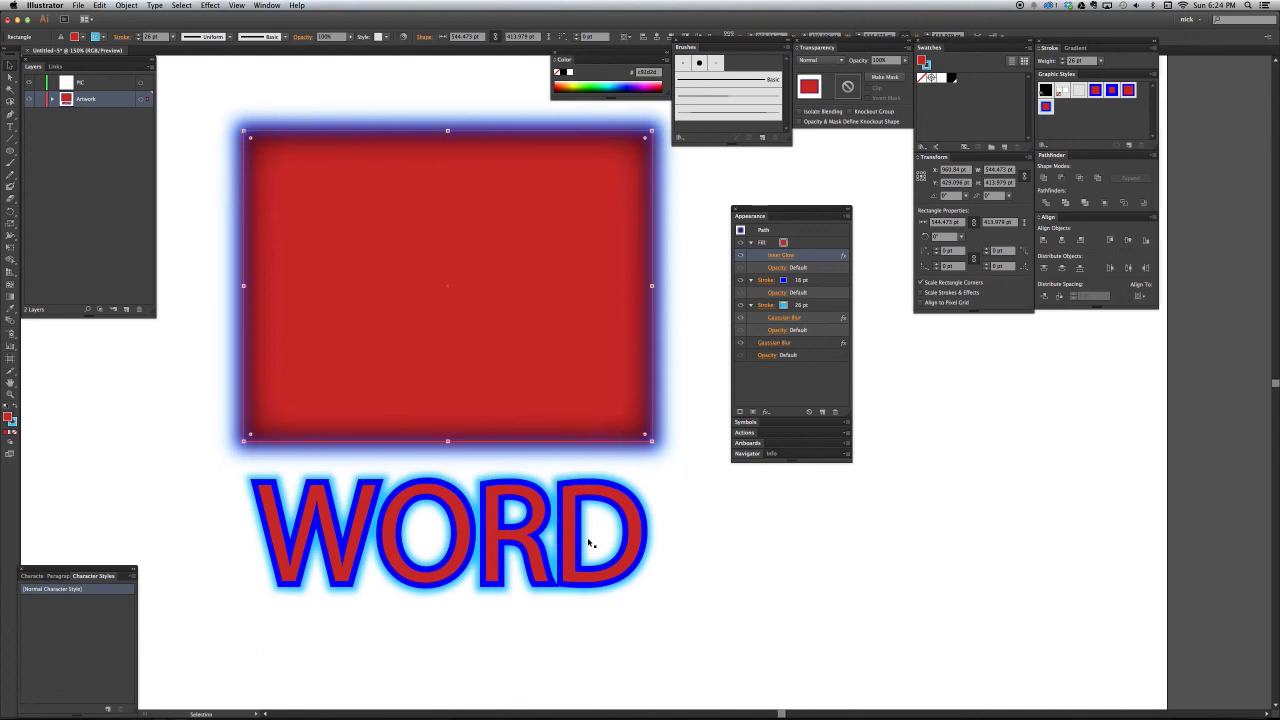